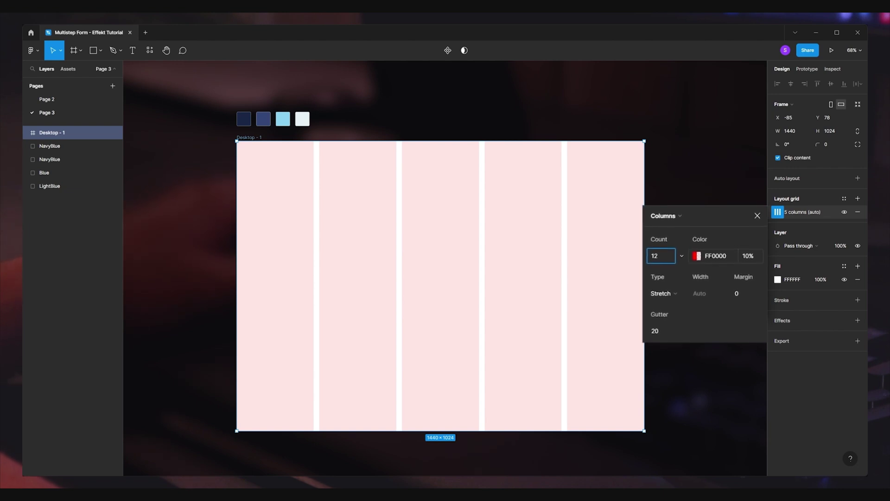
Configure the Desktop - 1 frame's layout grid with 12 columns, a margin of 160 and a gutter of 32
key(Tab)
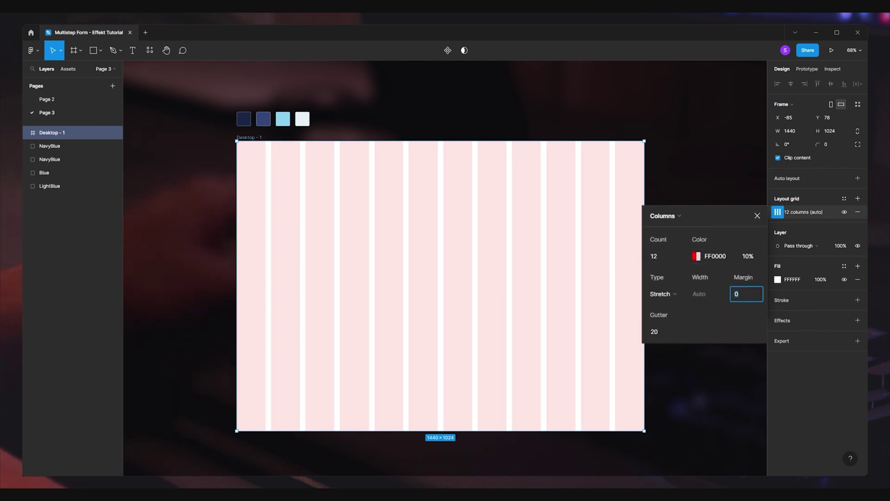
text(16)
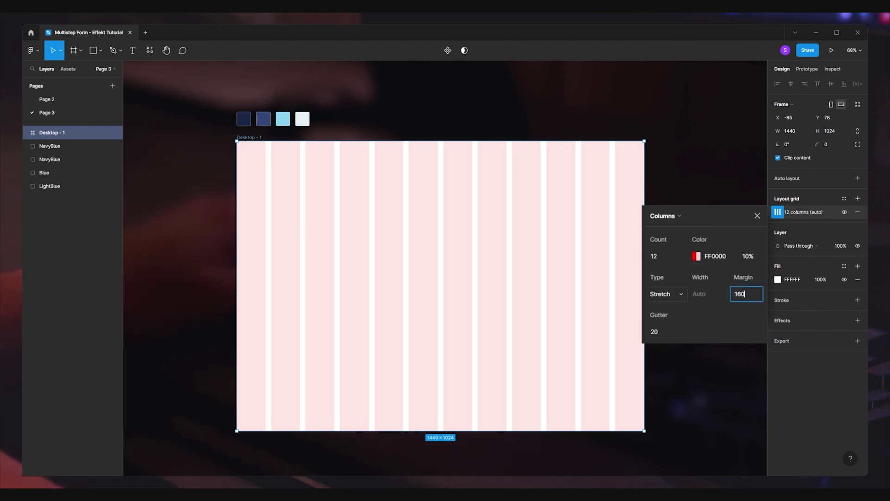
key(Tab)
text(32)
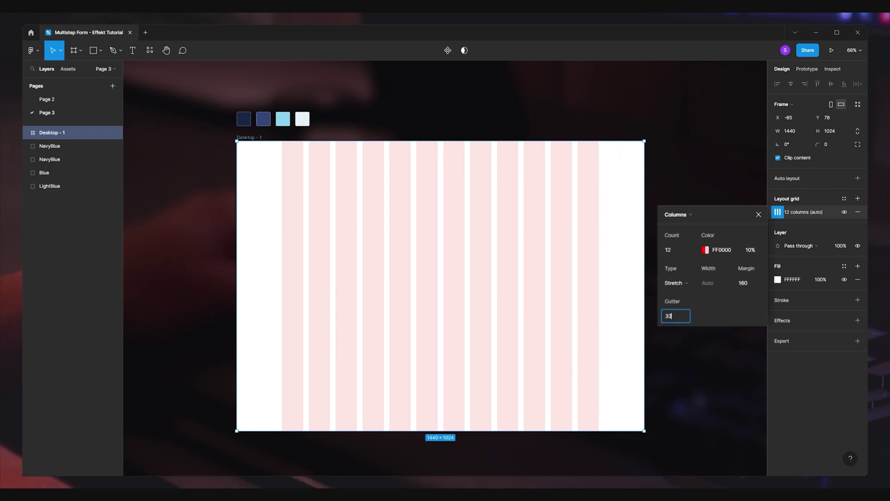
key(Return)
key(Escape)
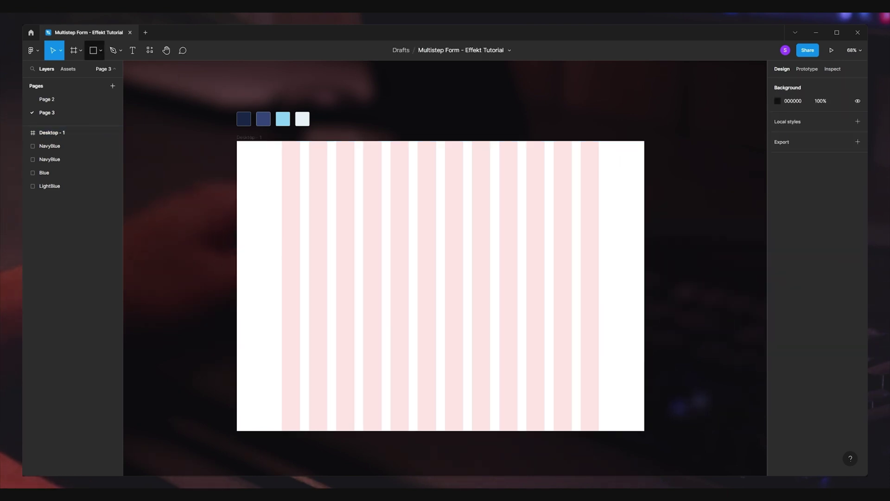
Draw a 256 px wide rectangle across grid columns two to four, 560 px high, and place it at Y 198
drag(282, 150, 600, 165)
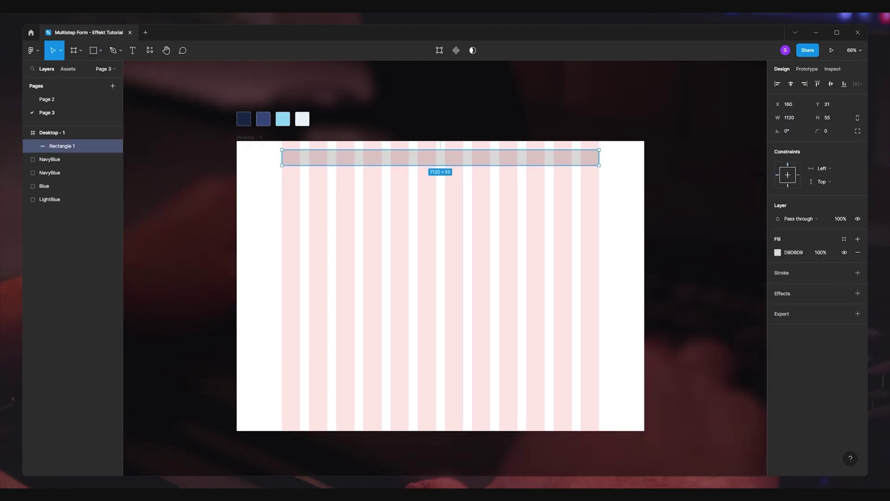
key(Delete)
key(r)
drag(310, 189, 381, 346)
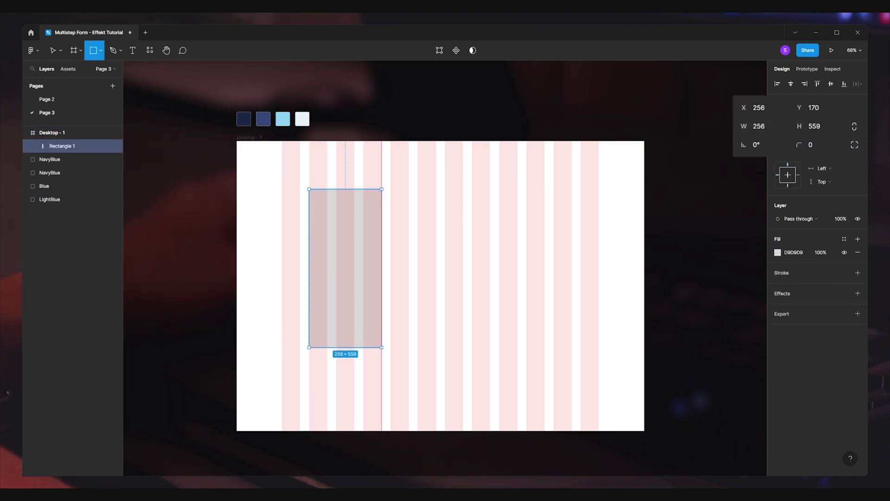
text(56)
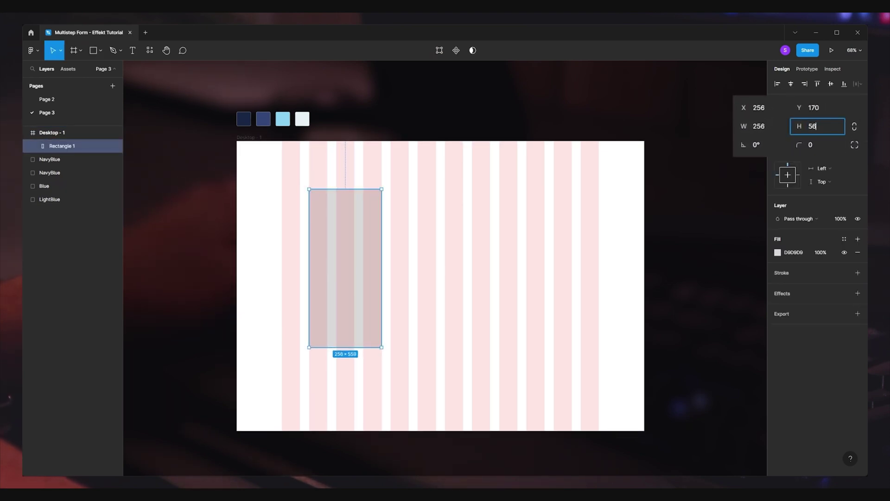
text(0)
key(Return)
key(Escape)
drag(345, 269, 345, 275)
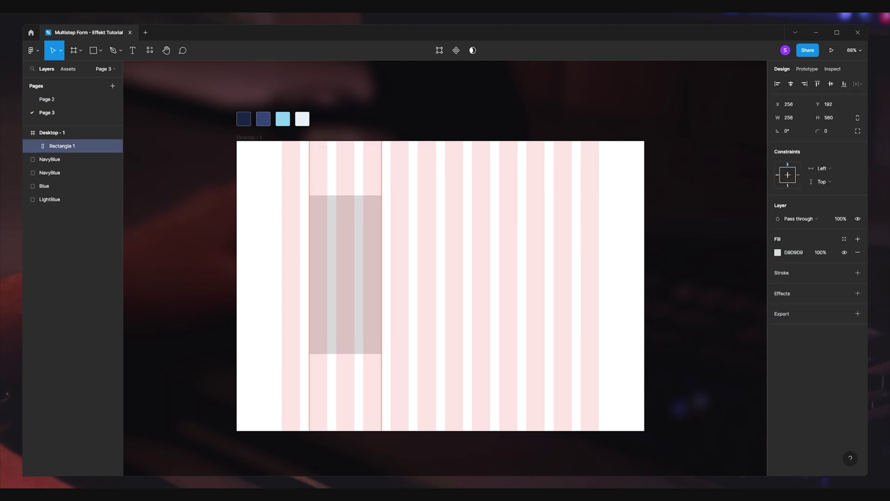
scroll(350, 290, up, 5)
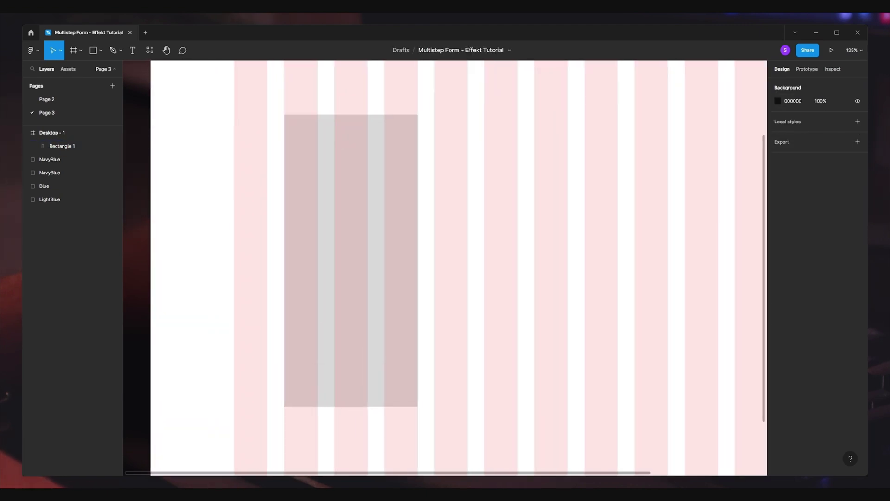
Duplicate the rectangle beside the original with a 32 px gap and widen the copy to 448 px
click(345, 277)
key(shift+0)
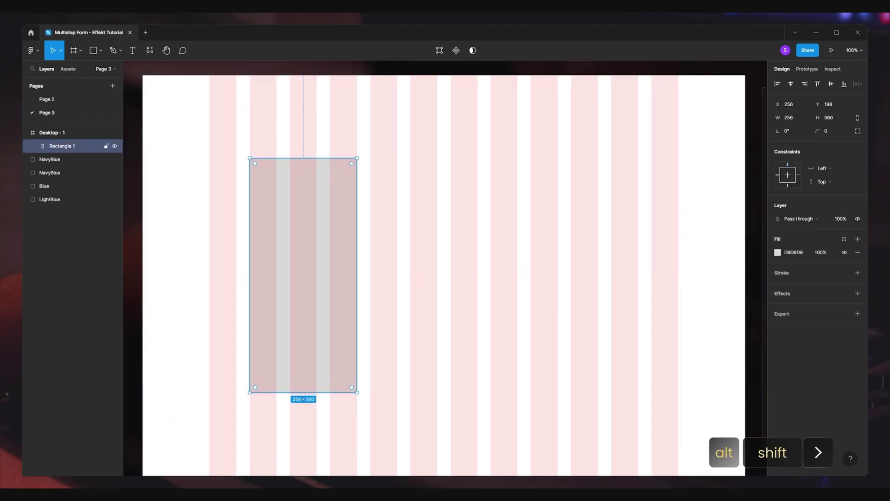
drag(304, 276, 424, 275)
drag(477, 275, 558, 275)
Hide the column layout grid
key(Escape)
scroll(445, 274, up, 2)
key(ctrl+shift+4)
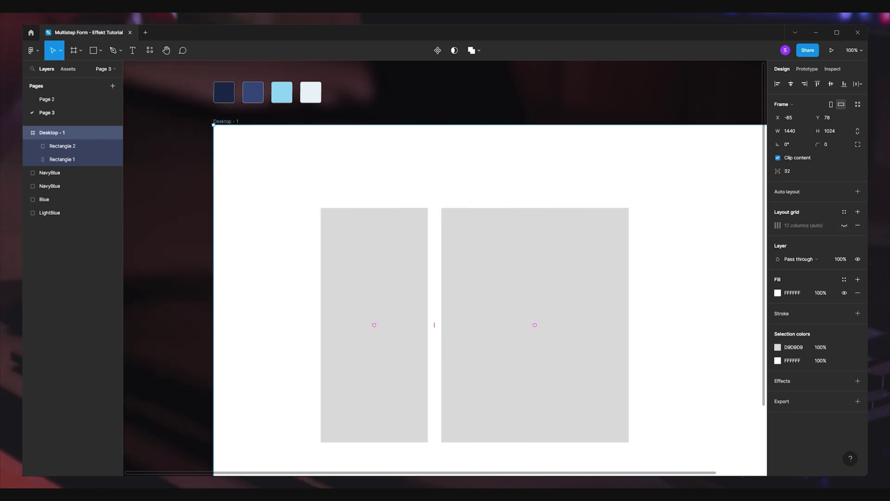
Fill the Desktop - 1 frame with the colour sampled from the lightest blue swatch
click(167, 186)
click(52, 133)
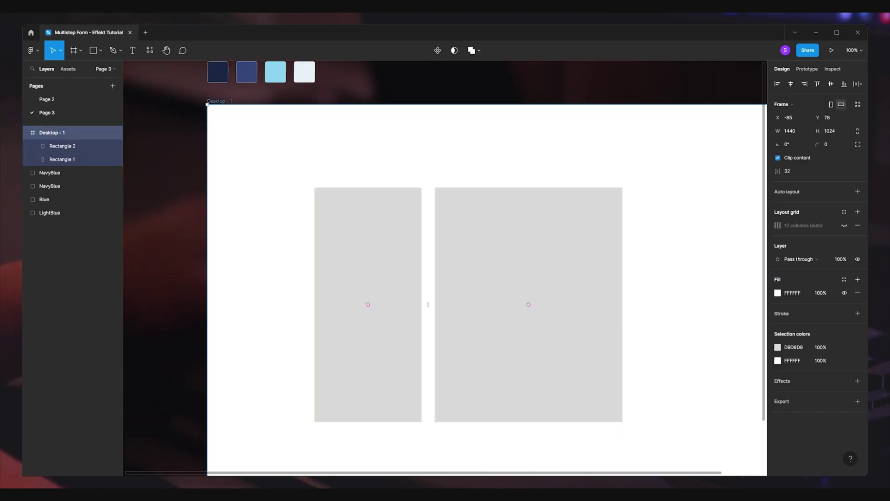
key(i)
click(304, 71)
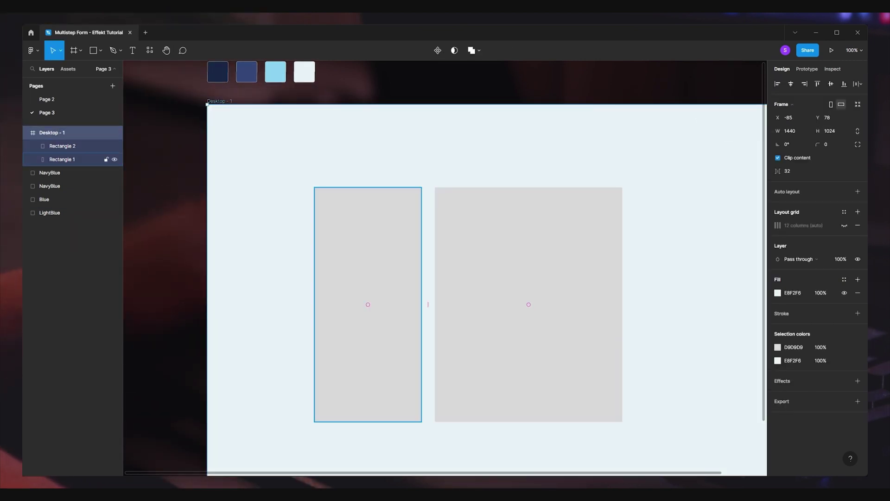
Fill both rectangles with the darkest navy swatch colour, 1A2645
click(368, 305)
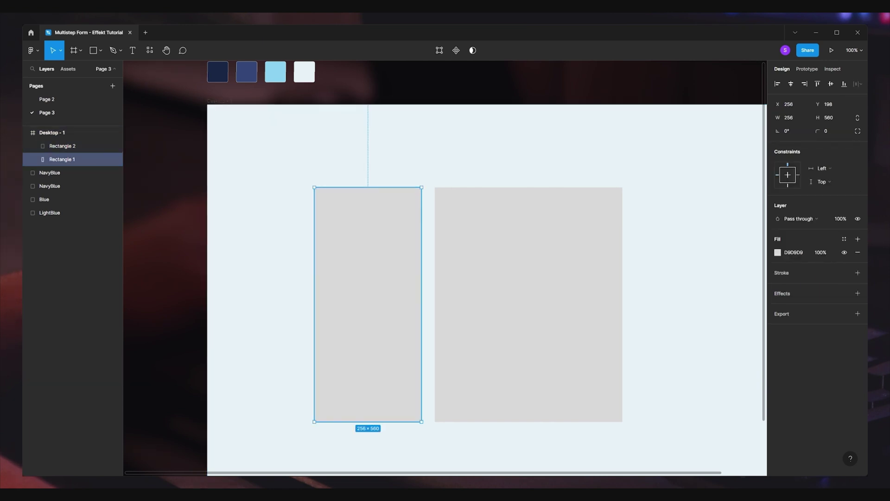
shift+click(528, 304)
key(i)
click(217, 72)
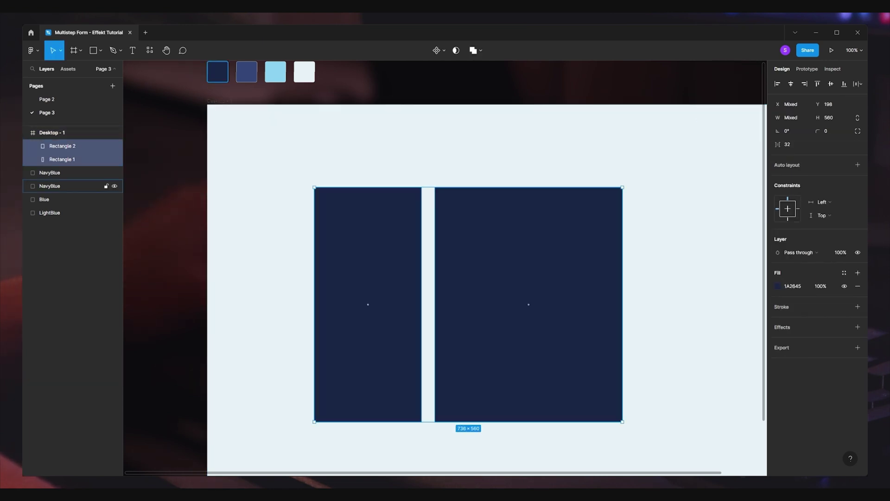
key(Escape)
Draw a small spacer square near the navy panels' upper-left corner and set its size to 20 × 20
scroll(463, 278, down, 1)
key(r)
drag(313, 146, 323, 157)
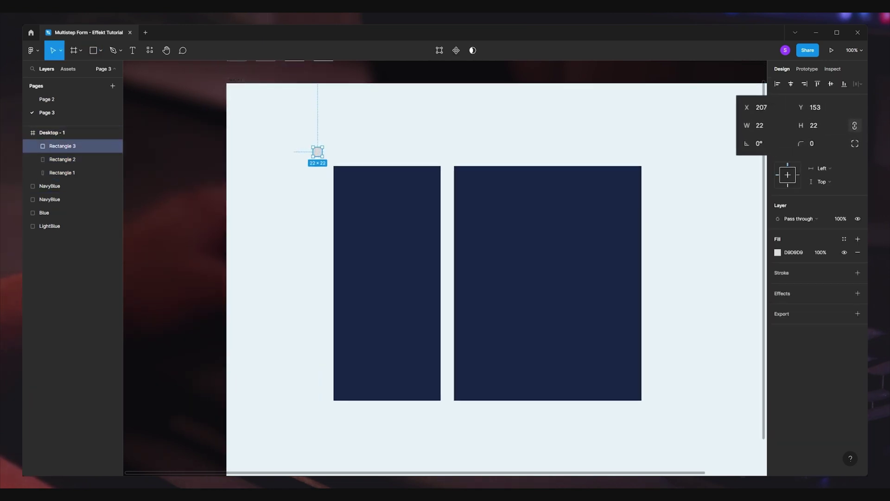
text(20)
key(Return)
Fill the spacer square with FF0000 and place one copy diagonally outside the panels' upper-left corner and one outside the lower-right corner
click(777, 253)
text(FF0000)
key(Escape)
key(Escape)
drag(317, 151, 645, 405)
key(Escape)
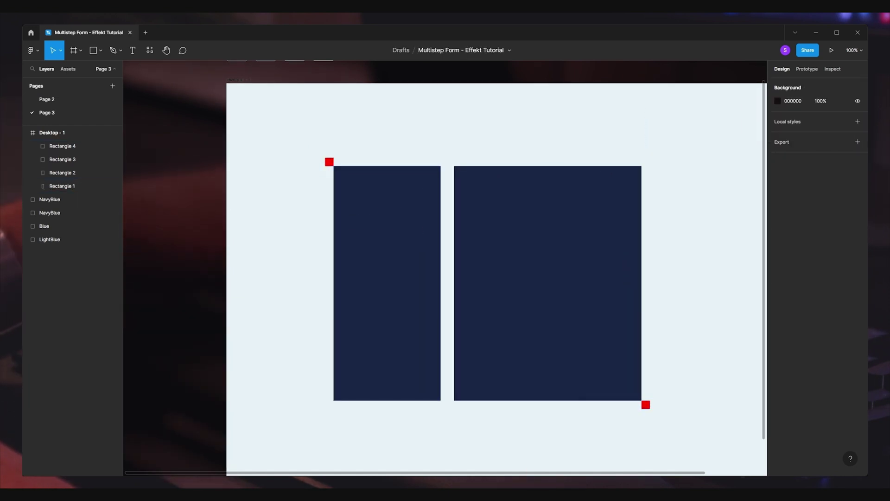
Draw a rectangle about 780 × 599 enclosing both panels and the red squares, and send it to the back
key(r)
mouse_move(323, 159)
mouse_down()
mouse_move(357, 199)
mouse_move(600, 387)
mouse_move(650, 409)
mouse_up()
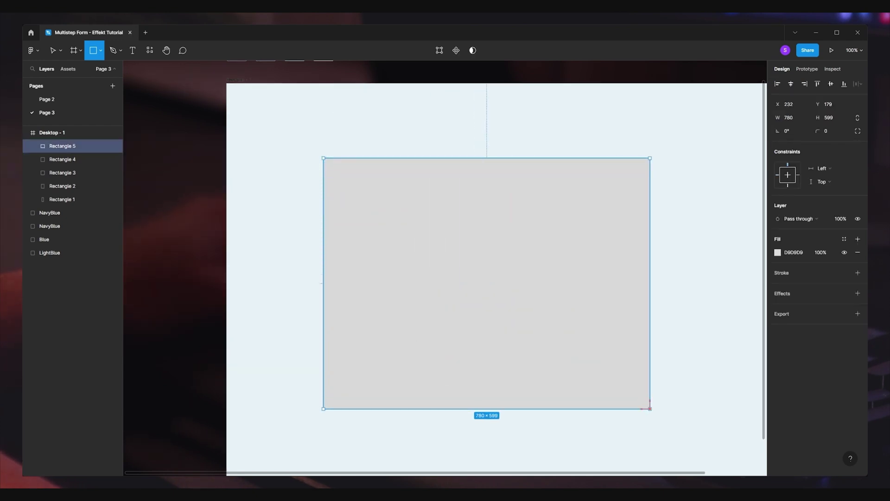
right_click(630, 220)
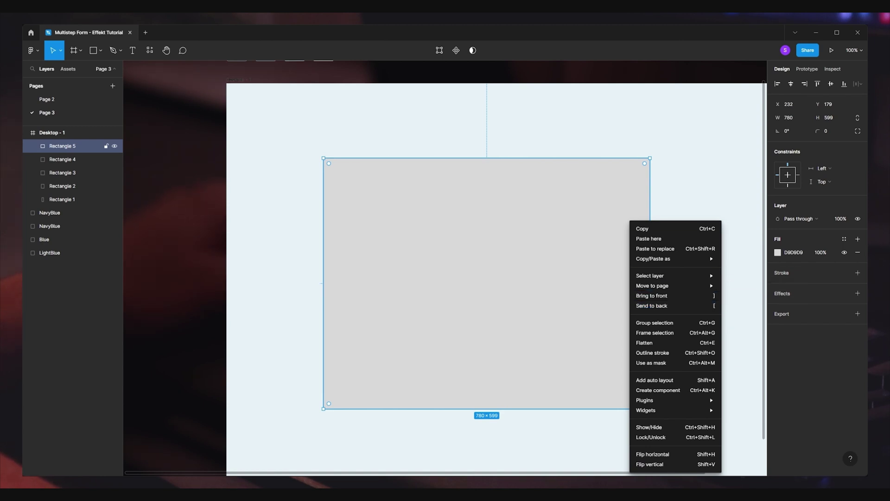
key(Escape)
key(ctrl+shift+bracketleft)
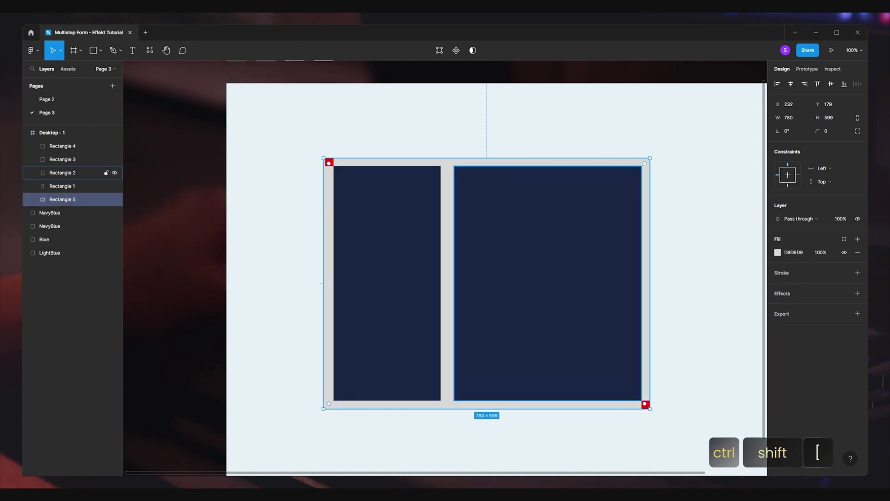
key(Escape)
Change the fill of the enclosing background rectangle to white
click(70, 200)
click(777, 253)
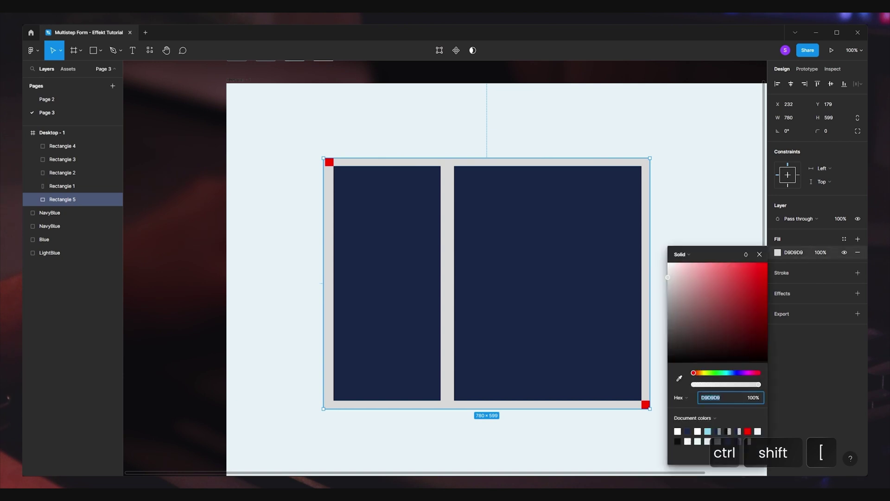
click(678, 431)
click(185, 325)
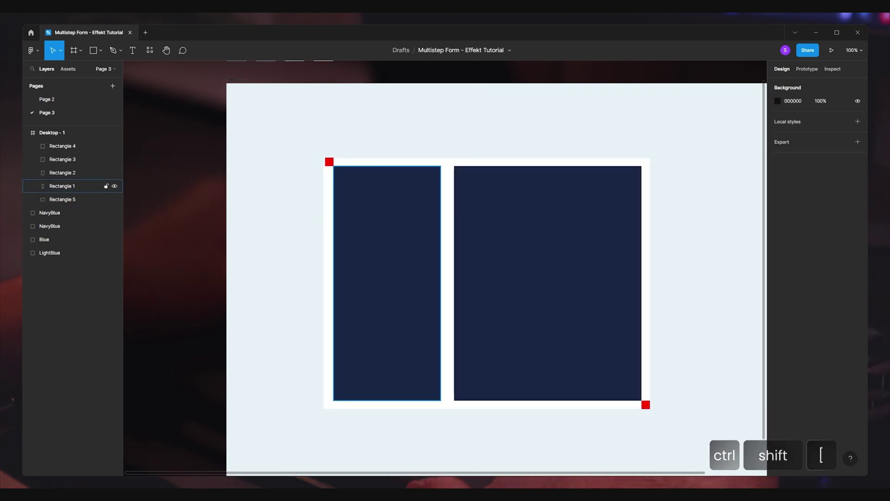
Resize the white background rectangle to 776 × 600 so its corners align with the red squares' outer corners
click(63, 159)
scroll(323, 167, up, 10)
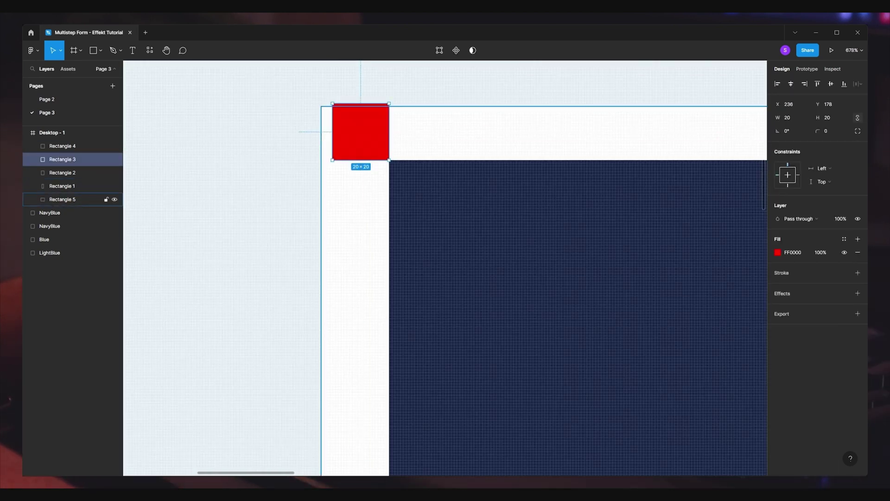
click(326, 111)
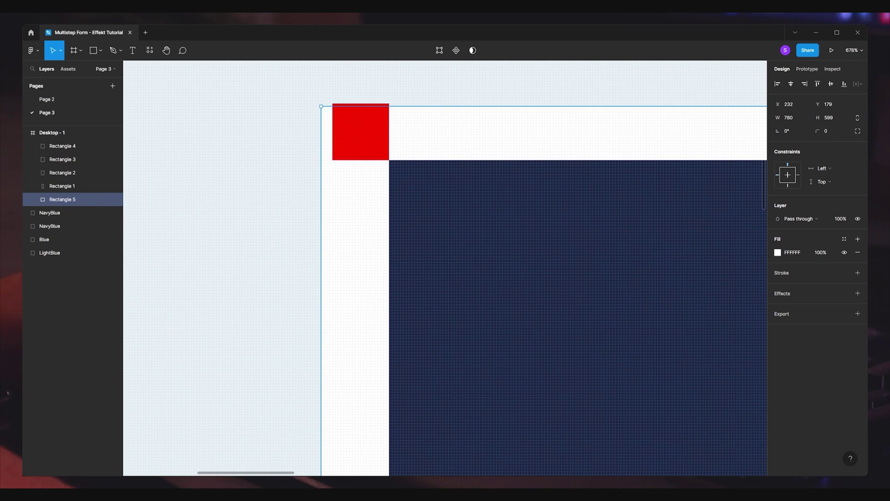
click(235, 134)
scroll(235, 133, down, 5)
scroll(446, 268, down, 5)
scroll(581, 388, up, 10)
scroll(510, 325, down, 10)
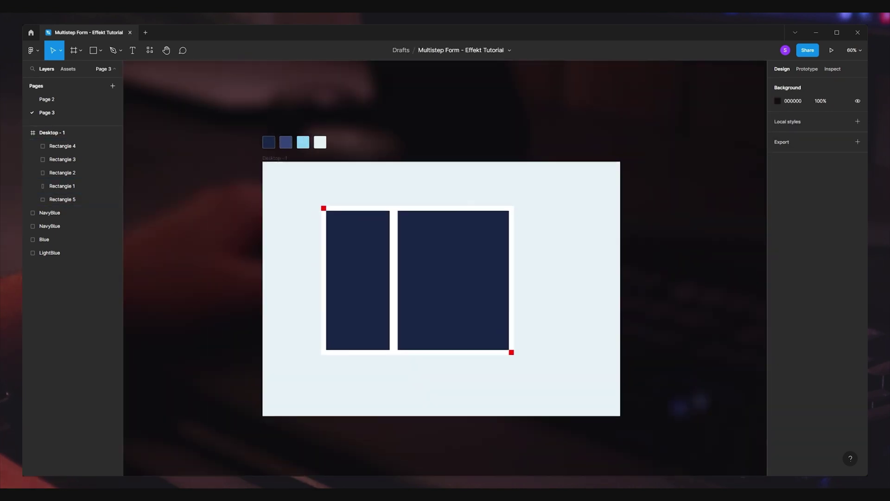
Delete both red spacer squares
scroll(344, 333, up, 2)
click(600, 360)
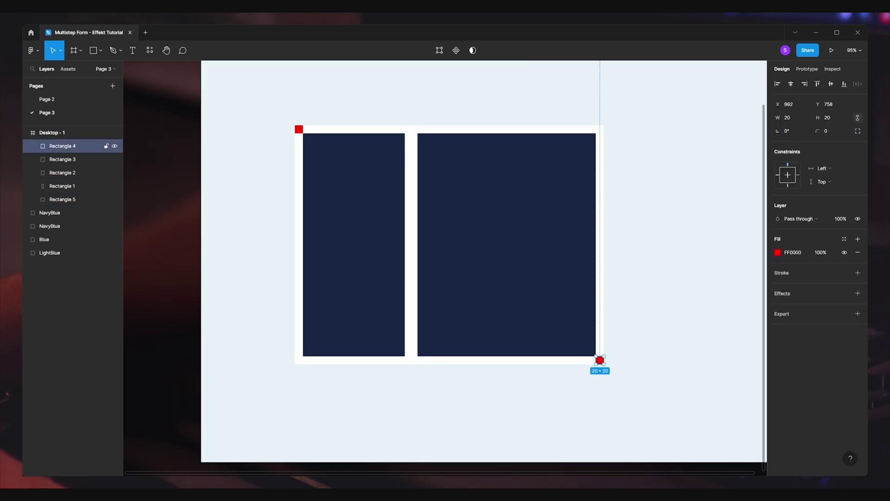
key(Delete)
click(62, 146)
key(Delete)
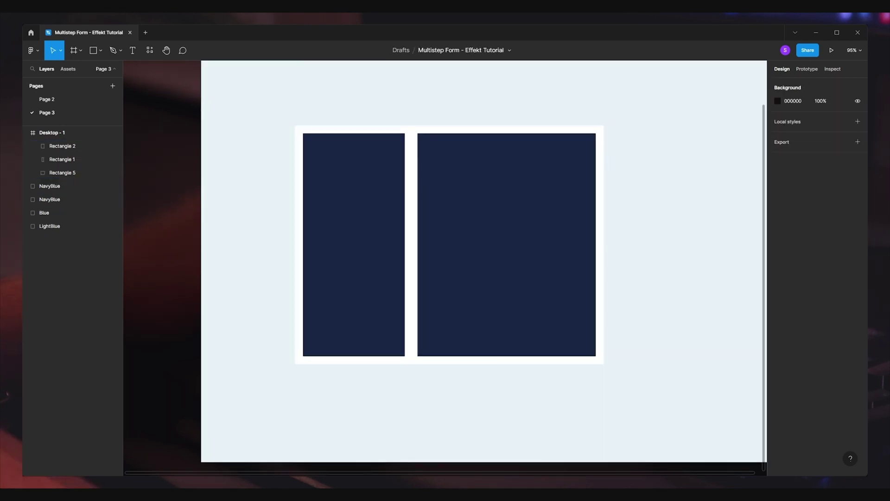
Hide the wide navy panel, Rectangle 2
scroll(445, 260, left, 2)
click(62, 145)
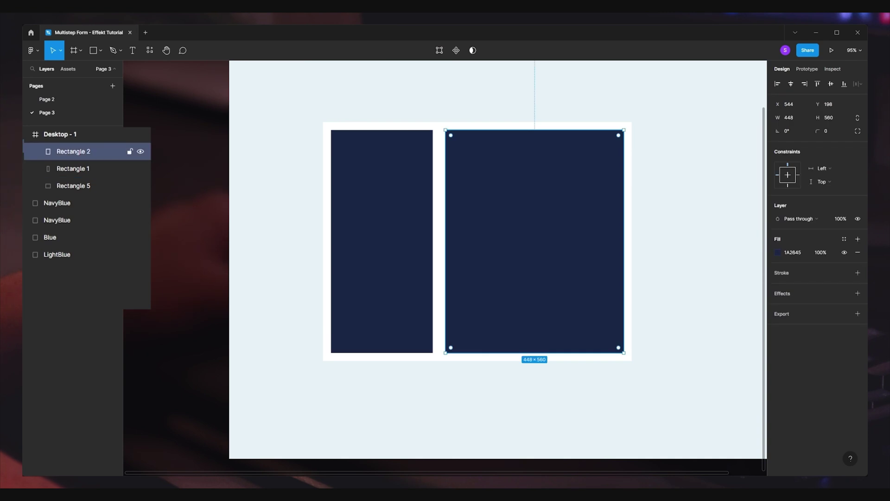
click(140, 151)
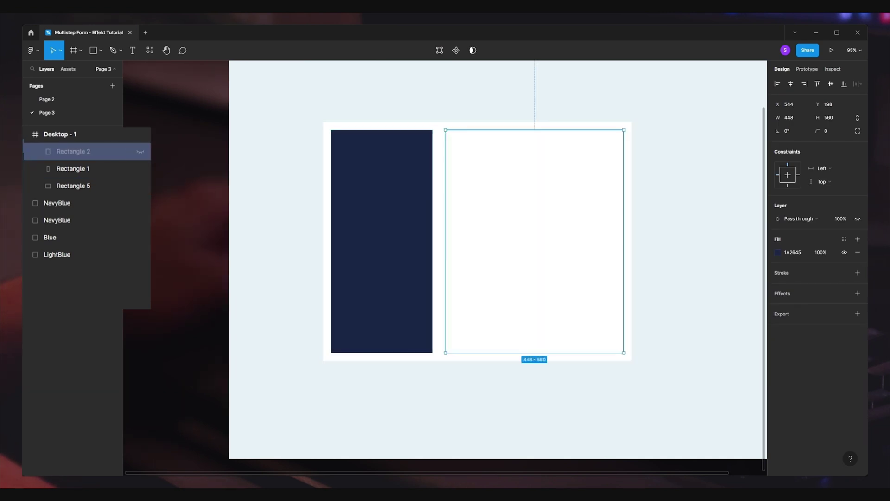
Set the corner radius of the narrow navy panel and the white background rectangle to 7
scroll(496, 260, left, 2)
click(69, 168)
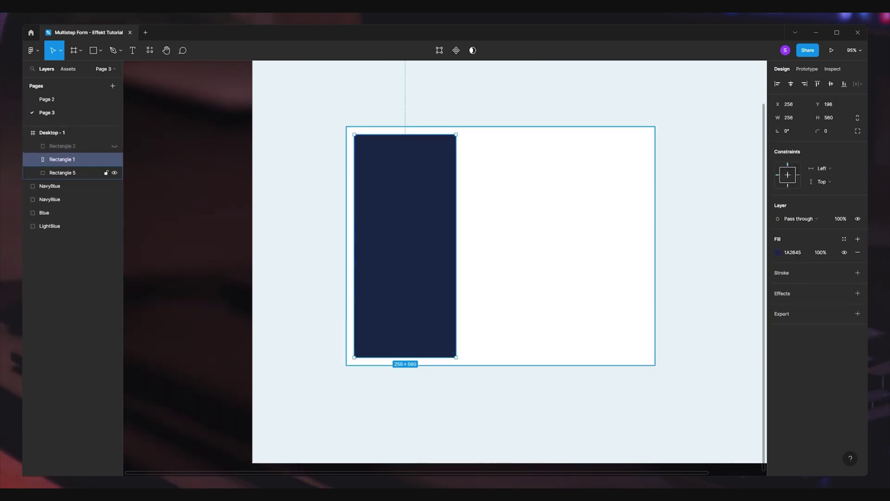
shift+click(62, 173)
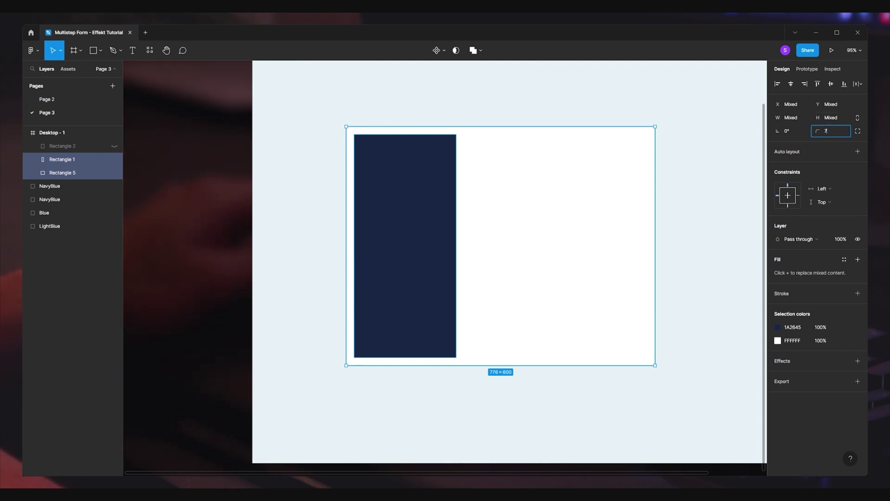
key(Escape)
Add a second fill to the narrow navy panel, Rectangle 1, and make it the dark blue abstract petal image at 20% opacity
scroll(511, 260, up, 2)
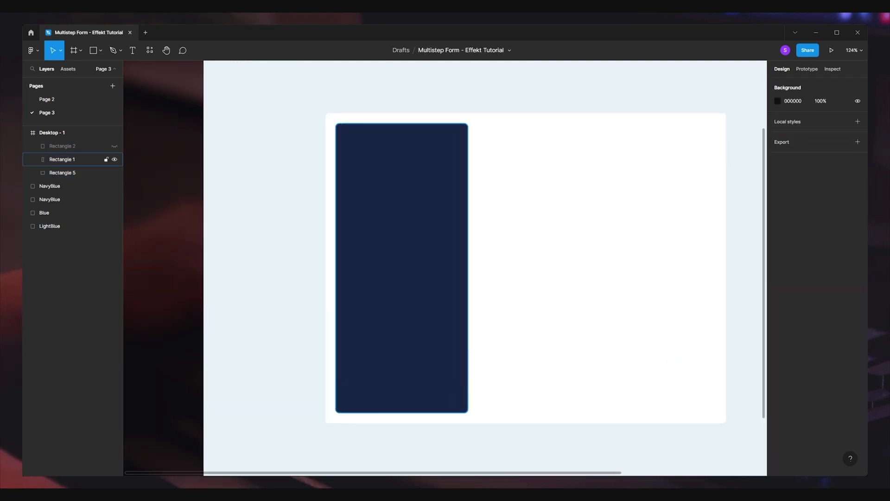
click(70, 159)
scroll(510, 259, up, 2)
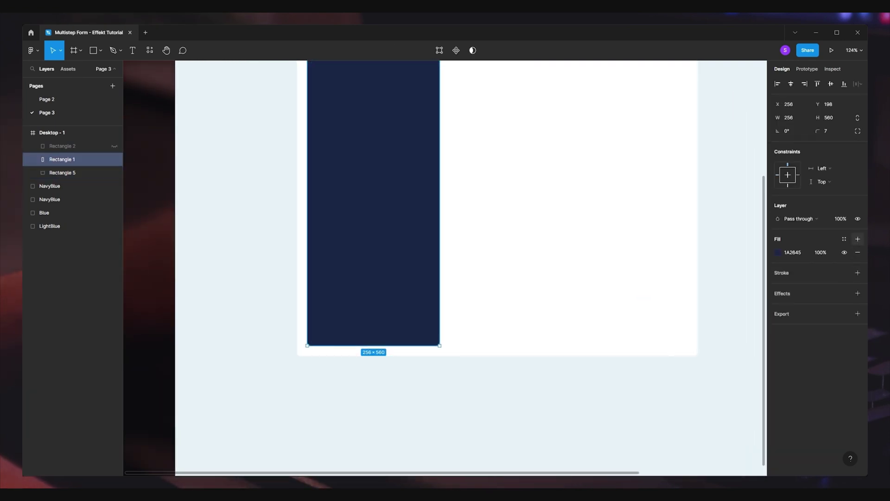
click(858, 239)
click(778, 252)
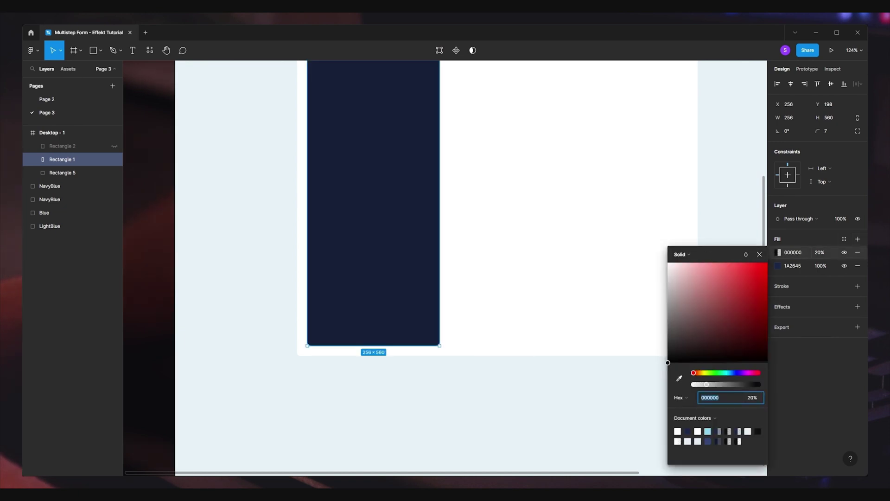
click(690, 255)
click(691, 304)
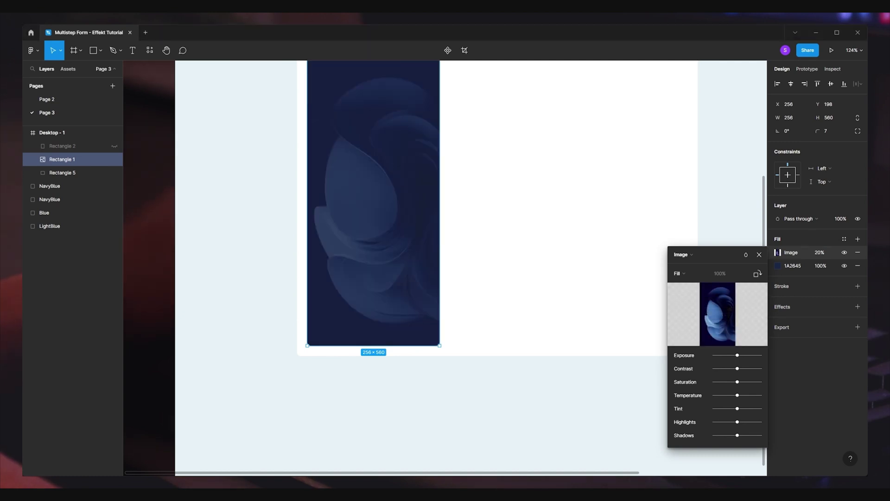
Set the side panel's image fill to 100% opacity and change the solid fill beneath it to 334678
click(819, 252)
text(100)
key(Return)
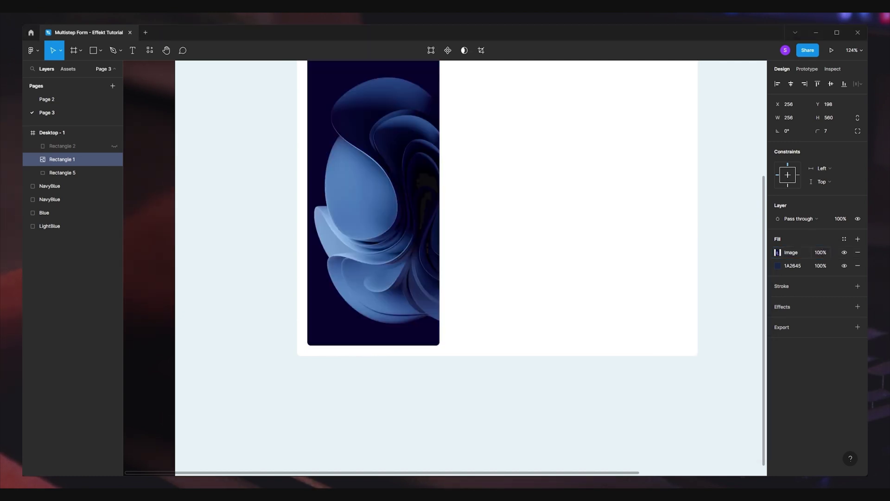
key(shift+1)
key(alt)
scroll(366, 246, up, 5)
click(777, 266)
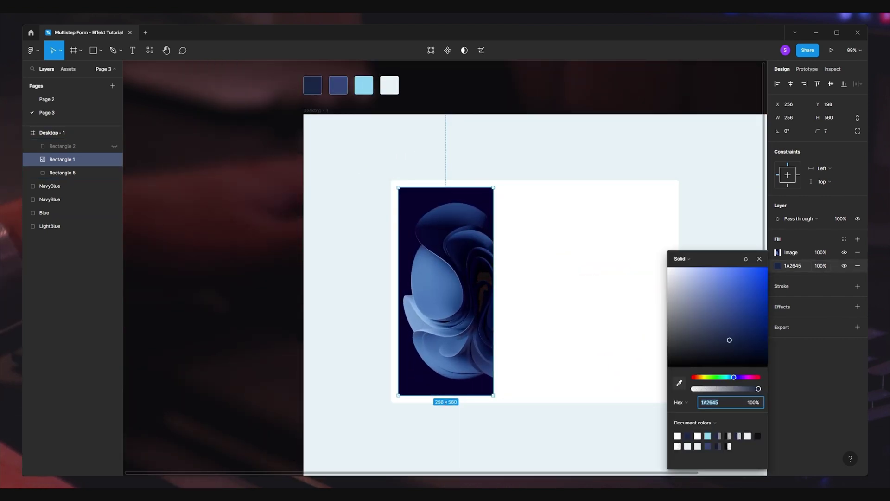
key(Escape)
key(Escape)
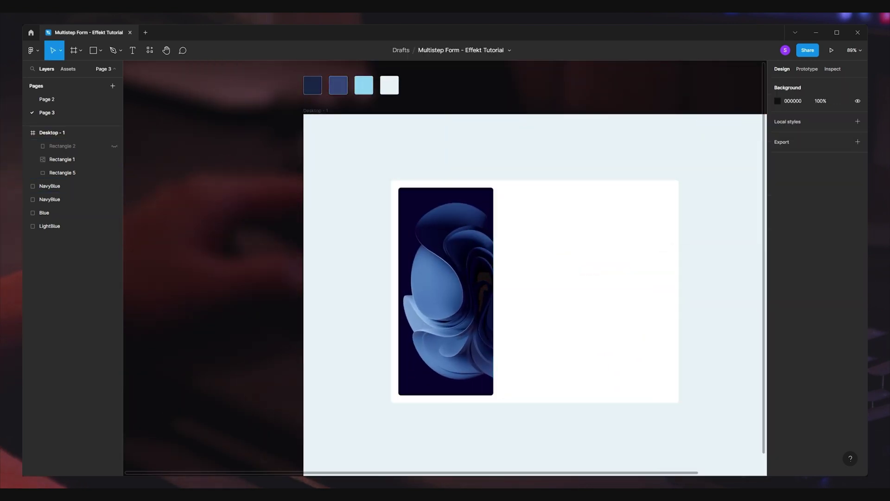
Set the image fill of Rectangle 1 to 80% opacity
click(62, 159)
text(8)
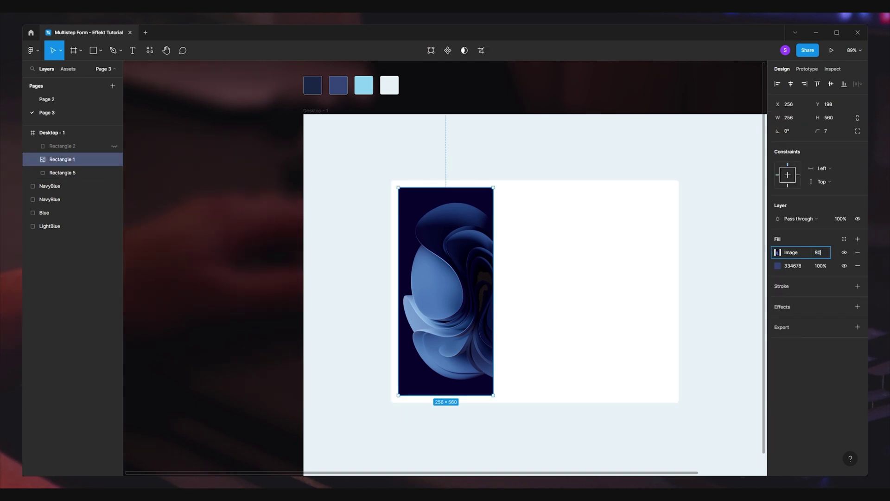
text(0)
key(Return)
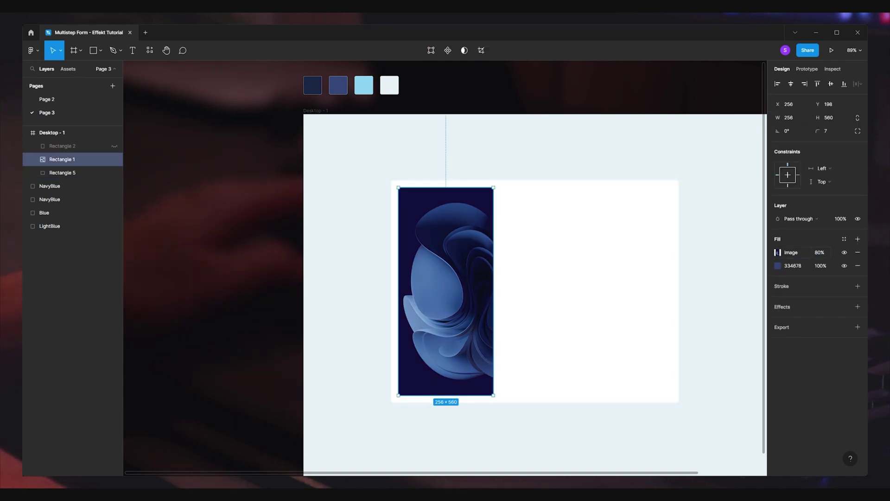
Switch the side panel's image fill to Crop mode, enlarge the petal image and reposition it behind the panel
click(778, 252)
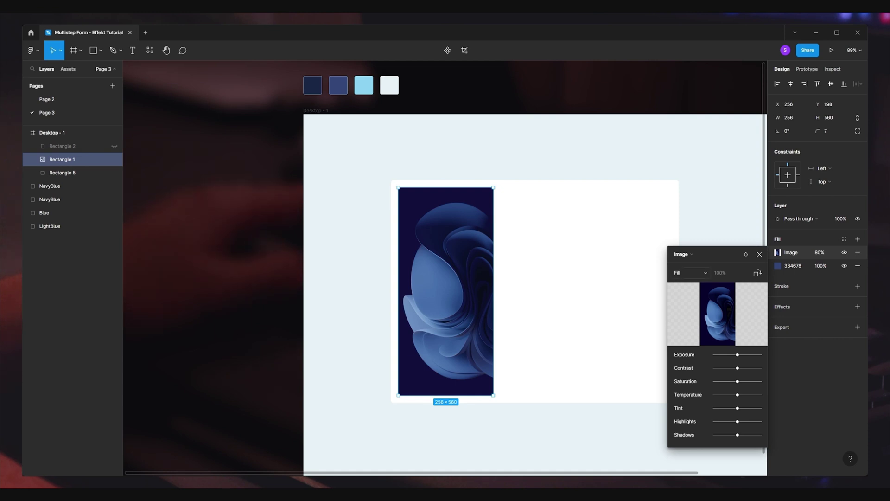
click(690, 272)
click(681, 290)
drag(505, 187, 571, 69)
drag(478, 232, 406, 370)
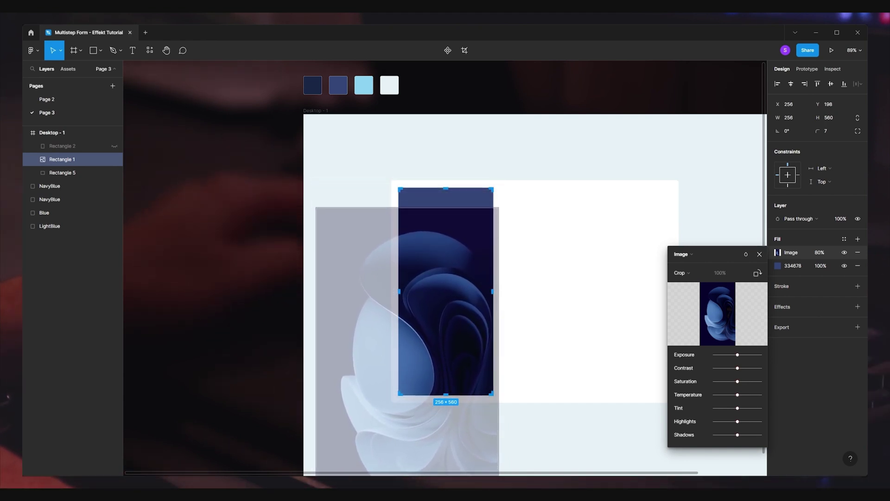
key(Escape)
key(Escape)
key(shift+0)
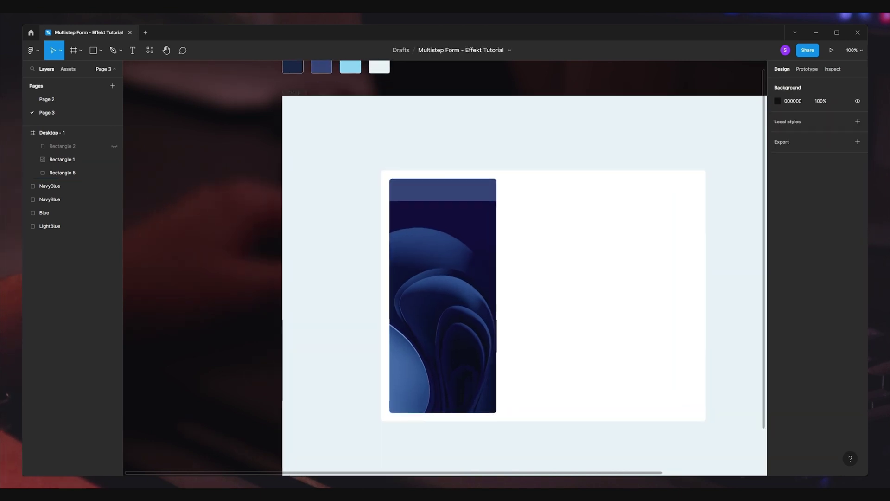
Enlarge the cropped image slightly to cover the panel's upper edge, then nudge it left within the panel
double_click(443, 297)
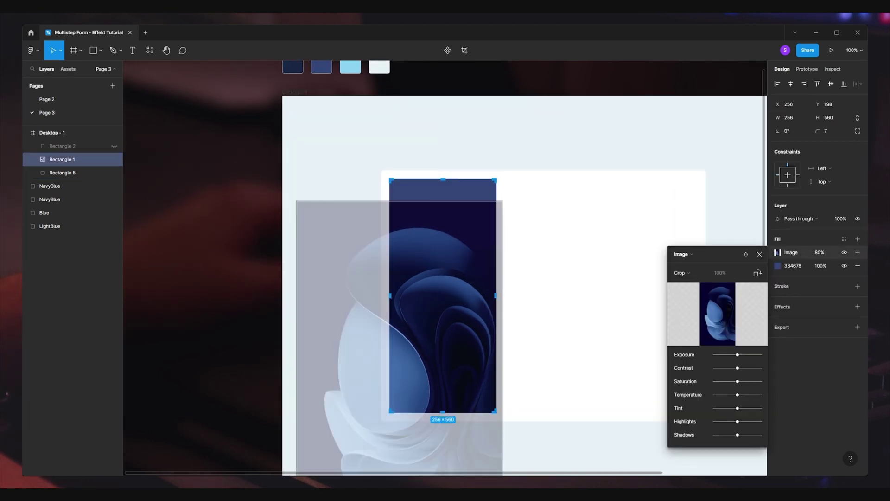
drag(502, 201, 515, 177)
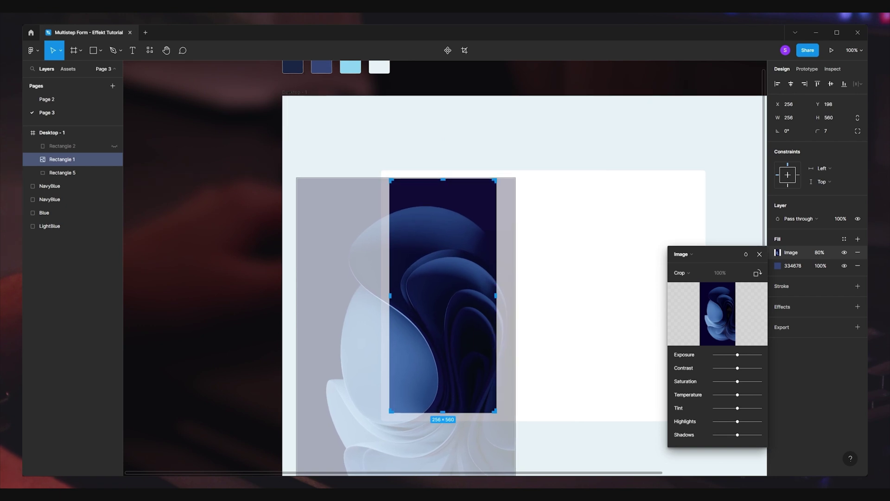
key(Left)
key(Left)
key(Left)
key(Left)
key(Left)
key(Left)
key(Left)
key(Left)
key(Left)
key(Left)
key(Left)
key(Left)
key(Left)
key(Left)
key(Left)
key(Left)
key(Left)
key(Left)
key(Left)
key(Left)
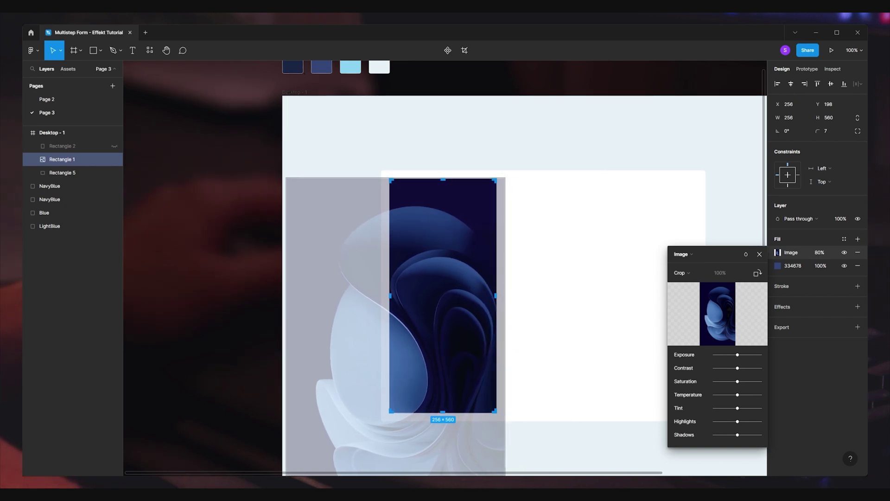
key(Left)
key(Left)
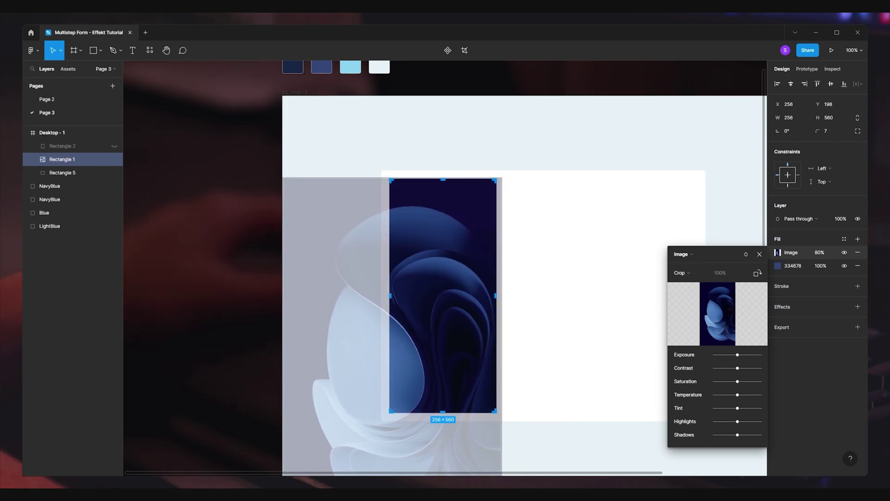
key(Return)
scroll(524, 269, down, 1)
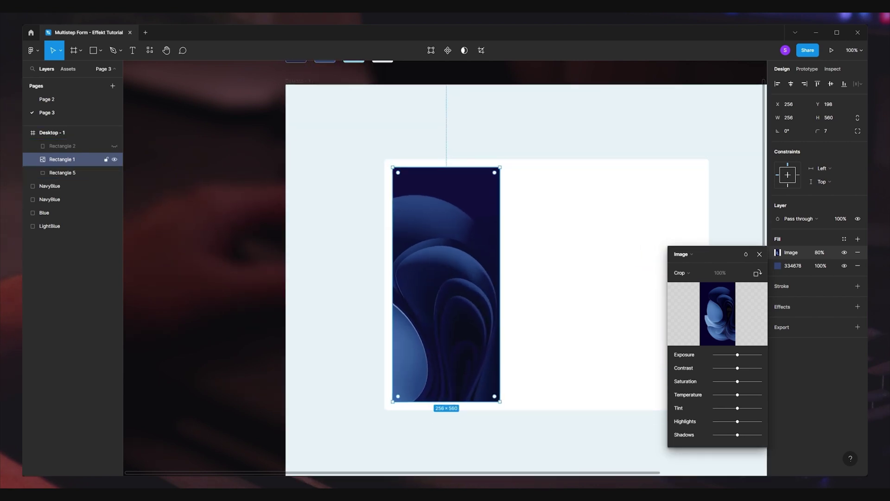
Set the side panel's image fill to 70% opacity
click(820, 253)
text(70)
key(Escape)
key(Escape)
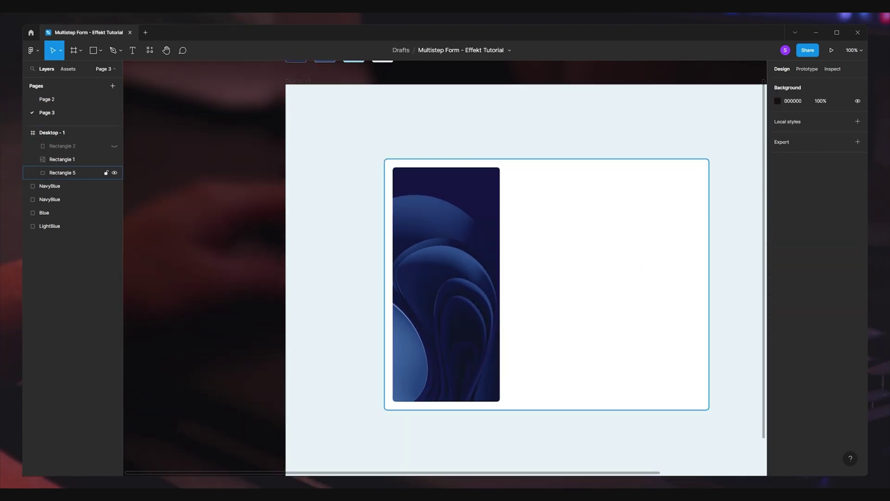
click(70, 159)
key(Escape)
scroll(436, 276, up, 3)
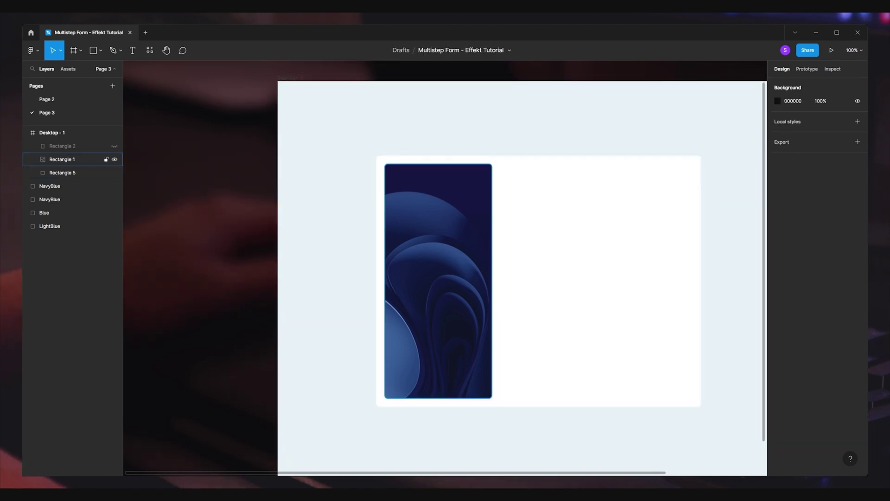
scroll(487, 278, right, 3)
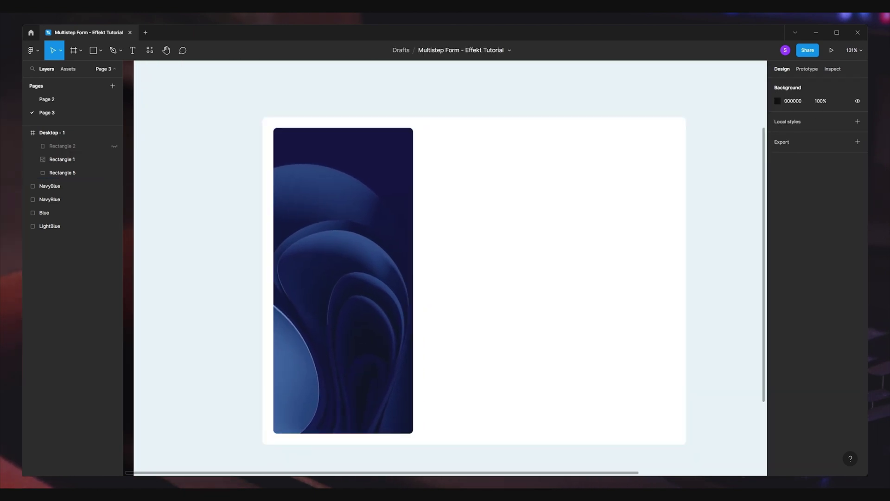
scroll(487, 278, up, 1)
scroll(463, 278, down, 3)
Add another fill to Rectangle 1 above the image and make it a linear gradient
click(70, 159)
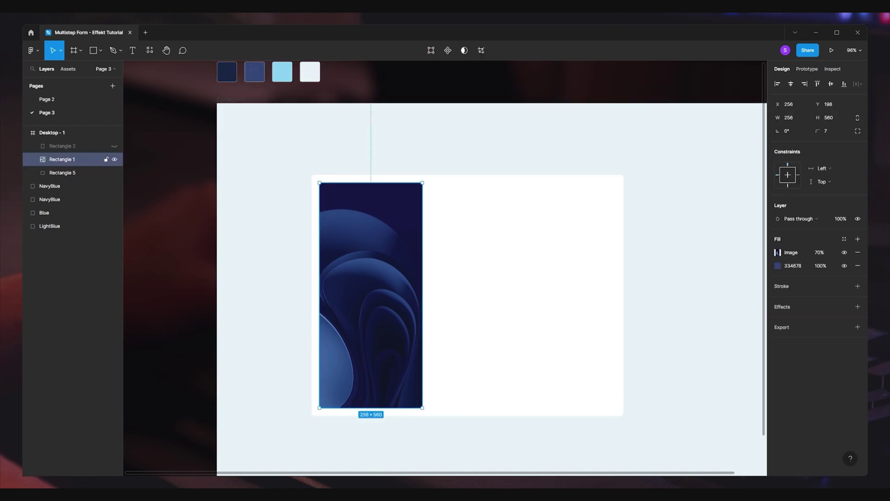
click(858, 239)
click(778, 252)
click(690, 255)
click(691, 264)
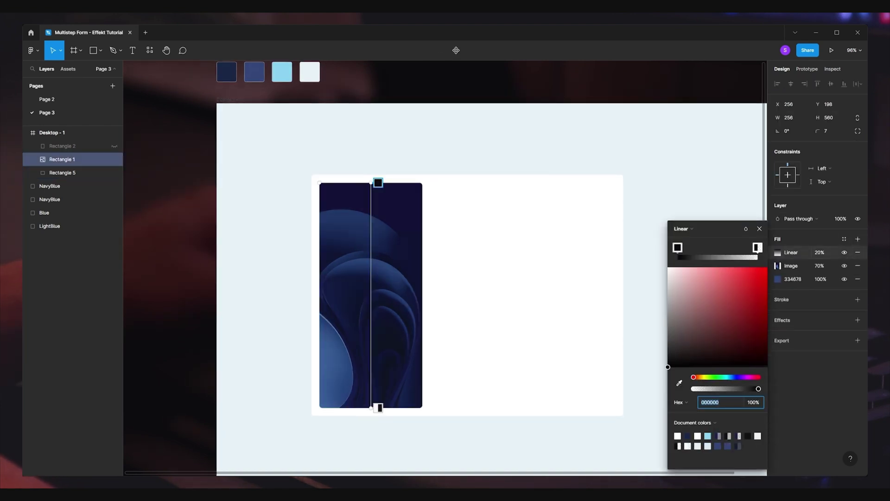
Sample the darkest navy swatch for the gradient's upper stop and the lighter navy 334678 for its lower stop
click(679, 383)
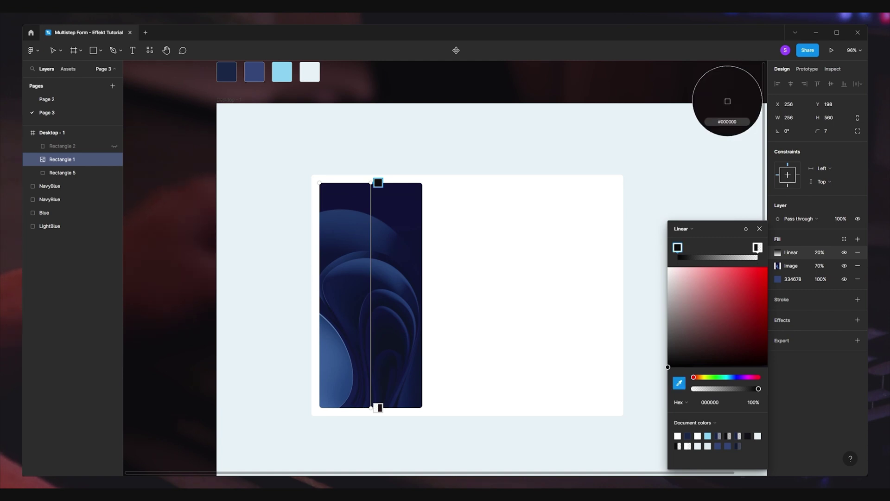
click(728, 99)
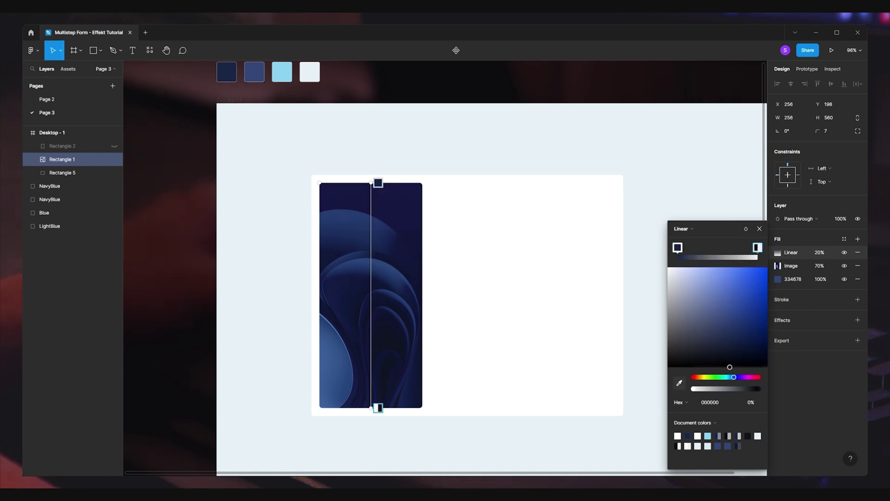
key(i)
click(727, 101)
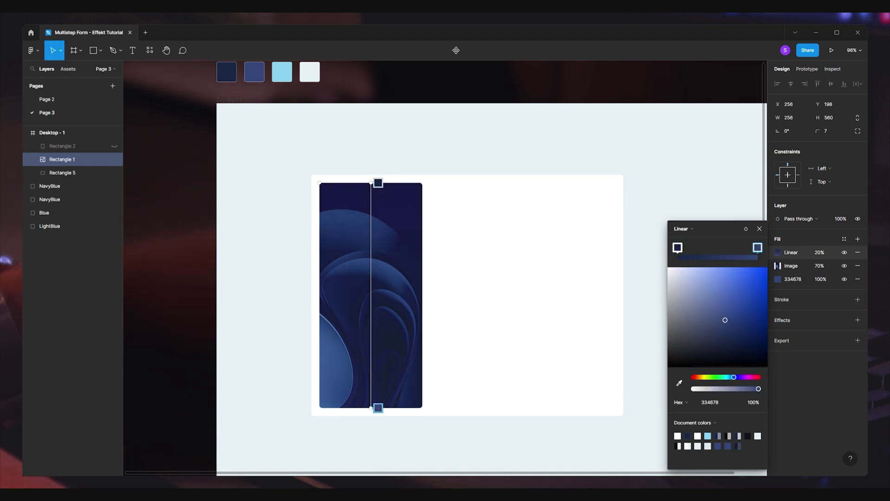
Set the gradient fill to 100% opacity and its lower 334678 stop to 0%
key(Escape)
text(1)
key(Return)
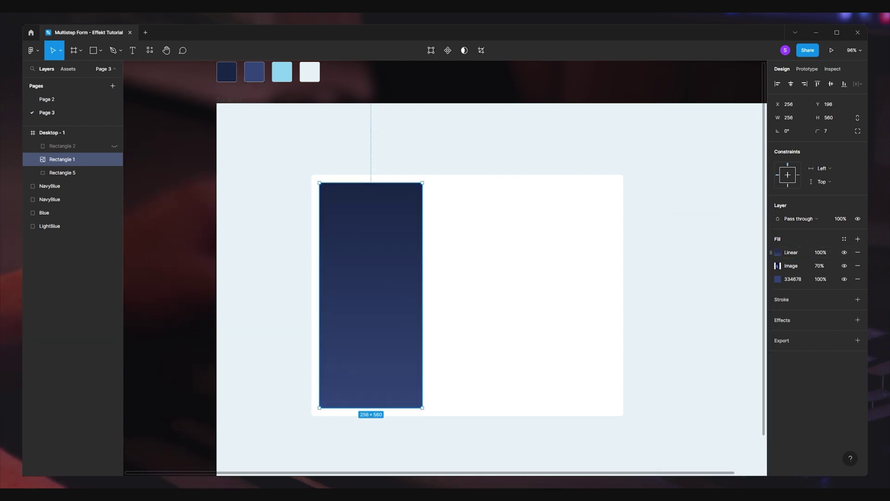
click(778, 252)
drag(759, 389, 692, 388)
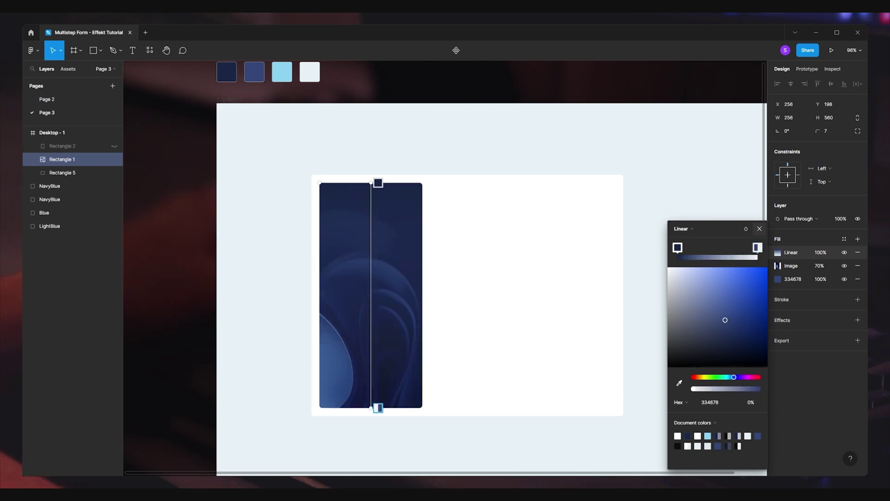
key(Escape)
key(Escape)
scroll(306, 322, up, 3)
scroll(464, 269, left, 2)
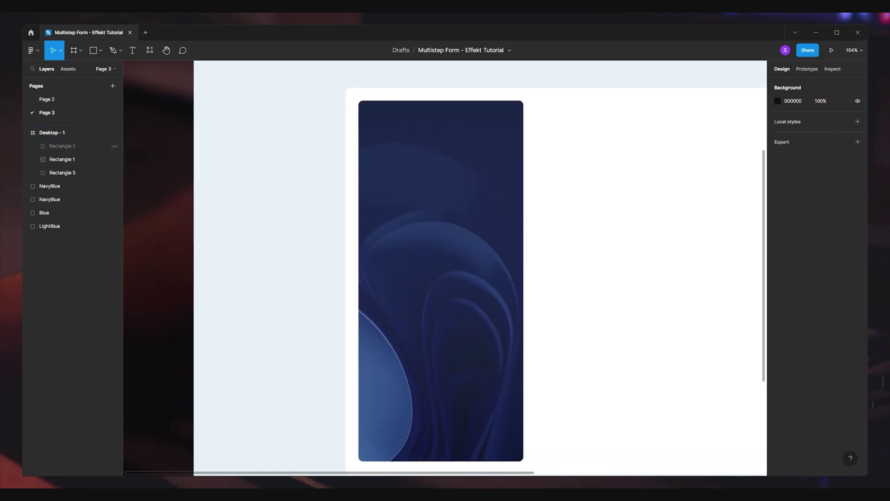
scroll(464, 269, down, 1)
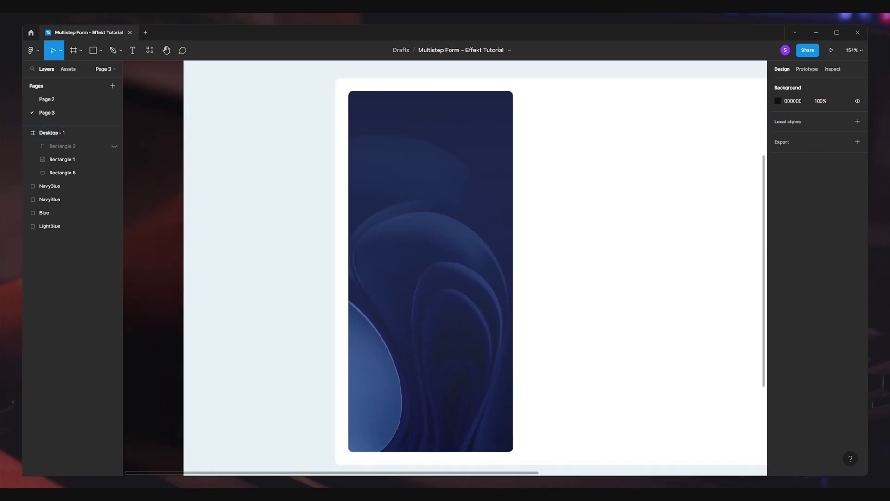
scroll(463, 269, right, 2)
scroll(464, 269, down, 3)
scroll(463, 269, up, 1)
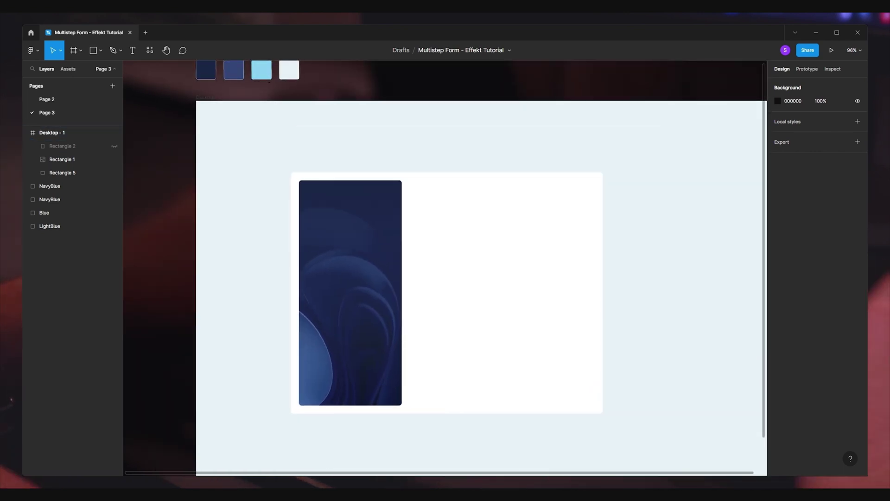
Darken the Desktop - 1 frame's light blue background fill slightly, to about DFEDF2
click(209, 97)
click(777, 279)
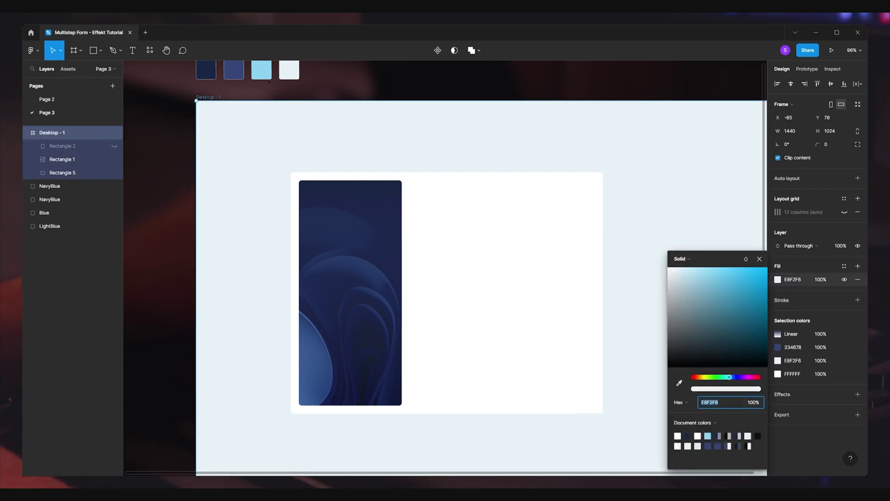
text(E2F0F5)
key(Return)
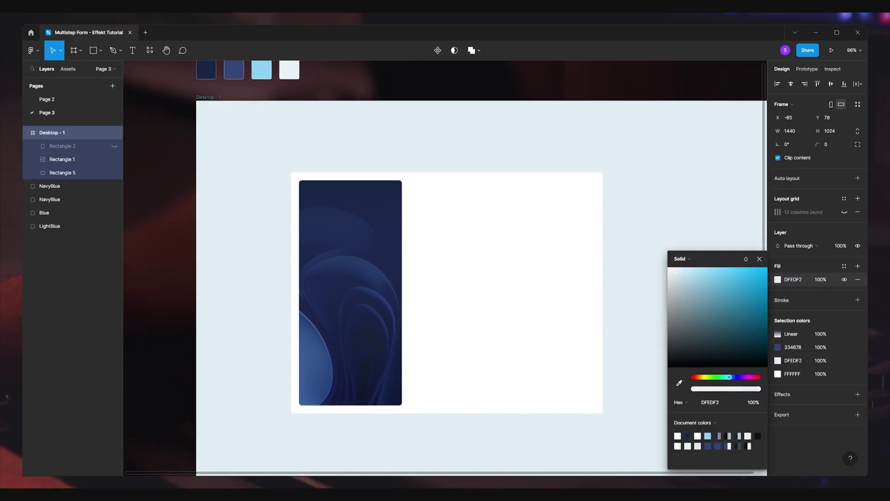
key(Escape)
key(Escape)
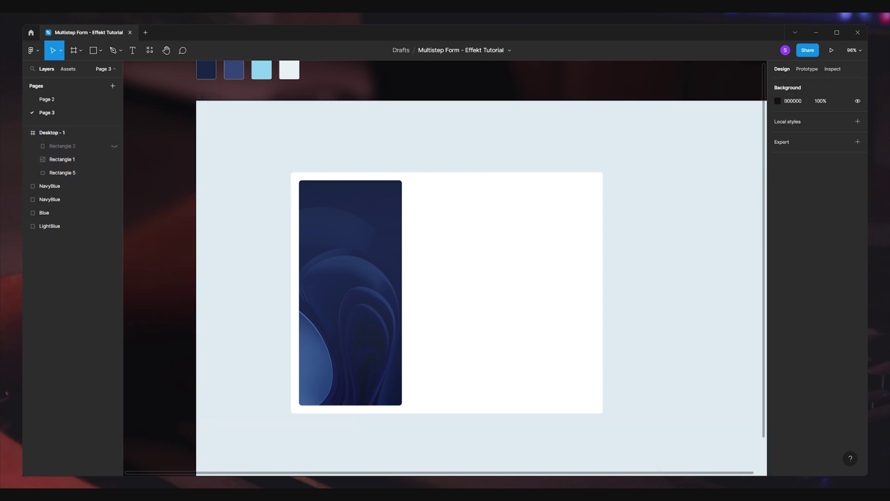
Recolour the LightBlue palette swatch to DDEBF0 by sampling the frame's background
click(50, 226)
key(i)
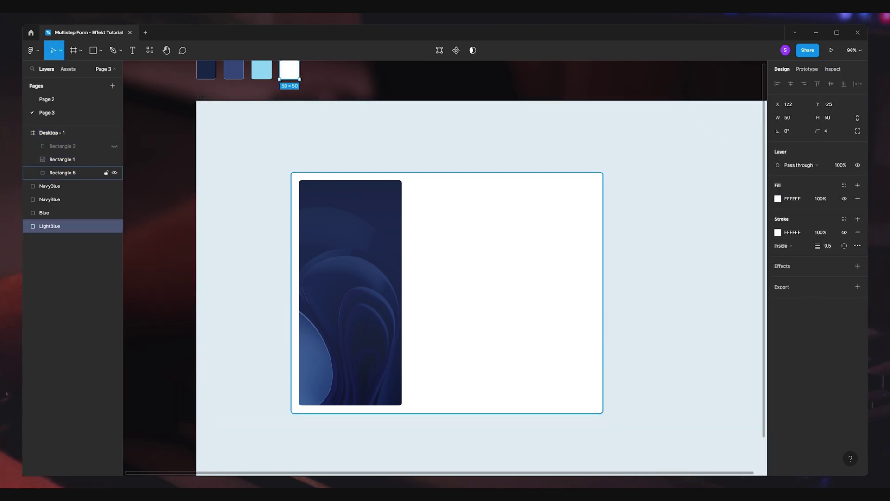
click(728, 101)
key(Escape)
scroll(463, 279, up, 3)
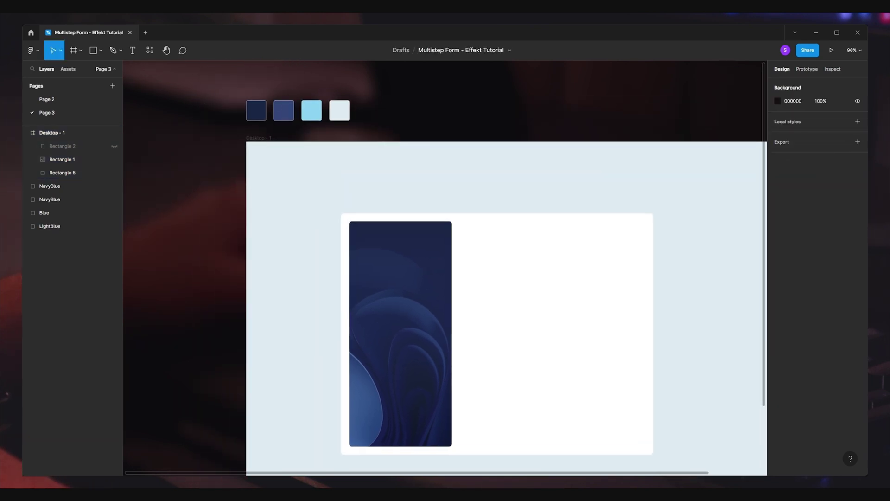
click(49, 226)
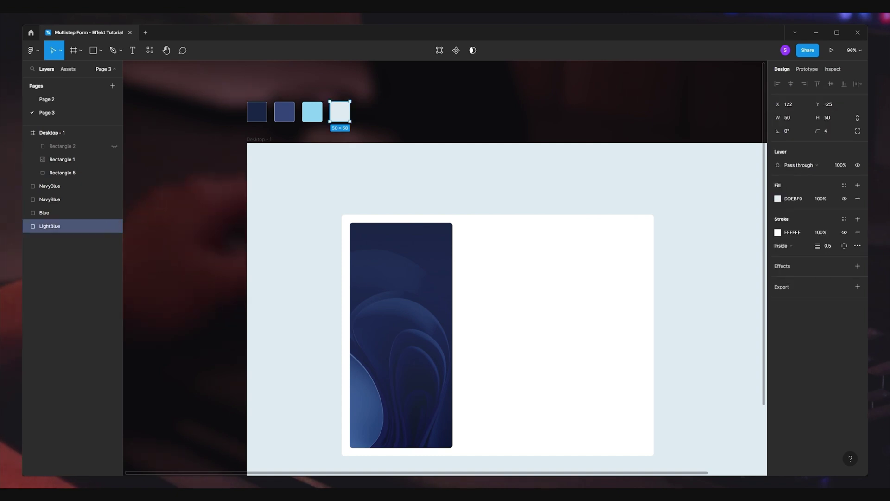
key(Escape)
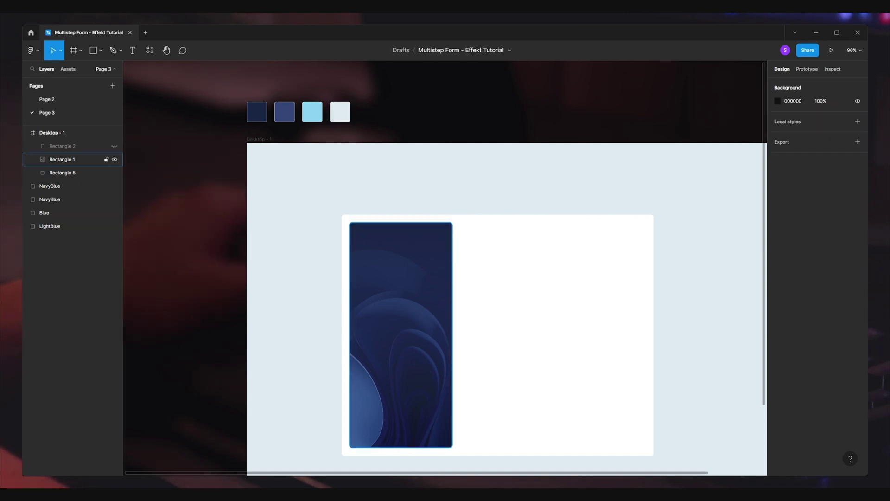
Add a white STEP 1 text label near the navy panel's upper edge and a Your Information label just below it
scroll(389, 278, up, 3)
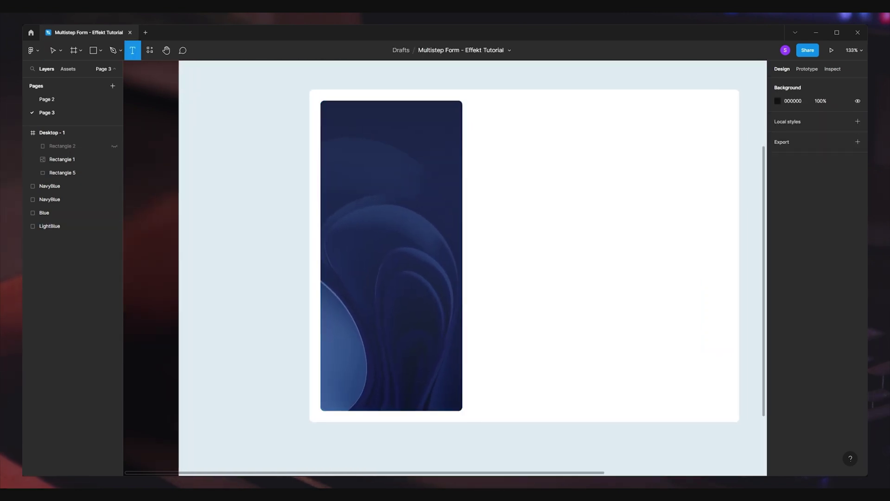
click(353, 124)
text(STEP)
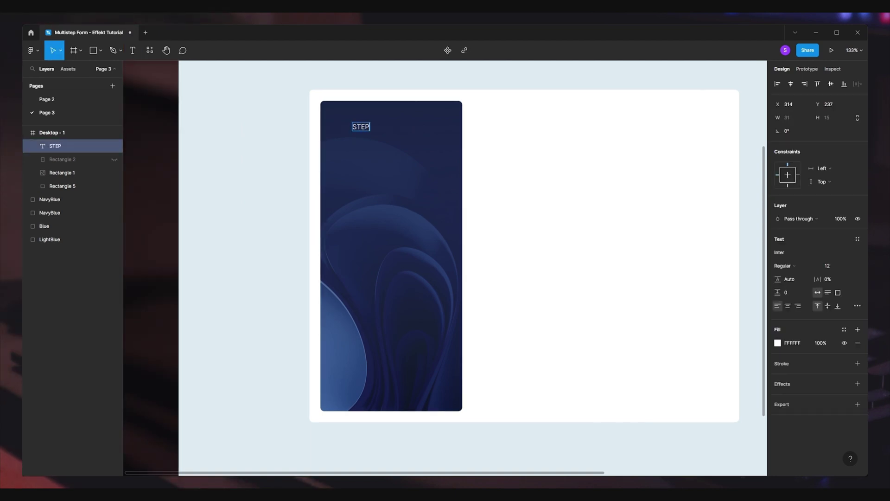
text( 1)
key(Escape)
drag(362, 126, 362, 139)
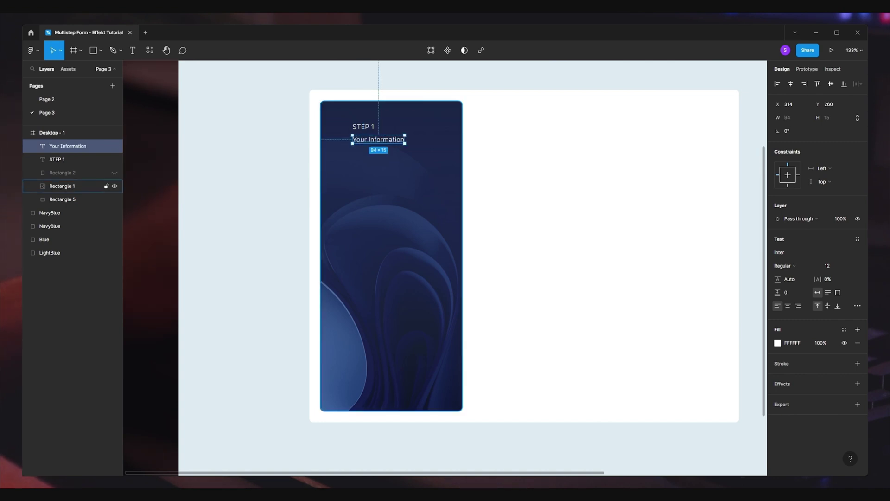
Set both the STEP 1 and Your Information labels to the Poppins font in Medium weight
click(363, 126)
shift+click(378, 139)
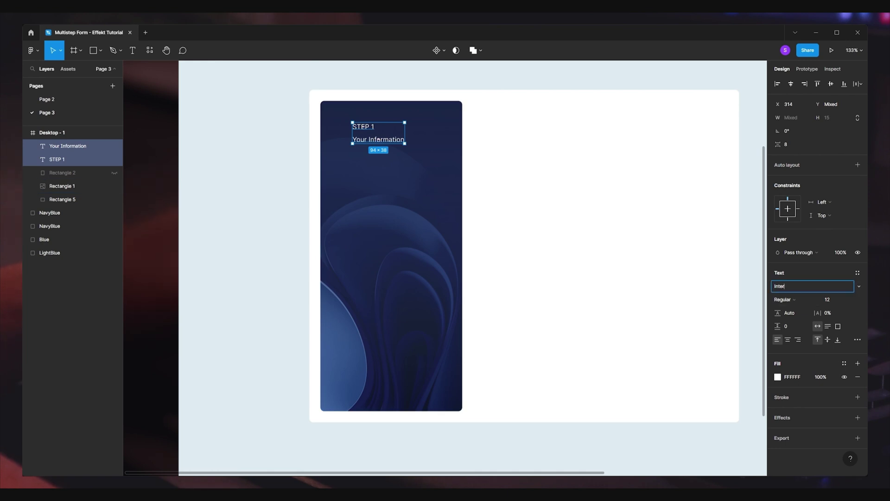
key(Return)
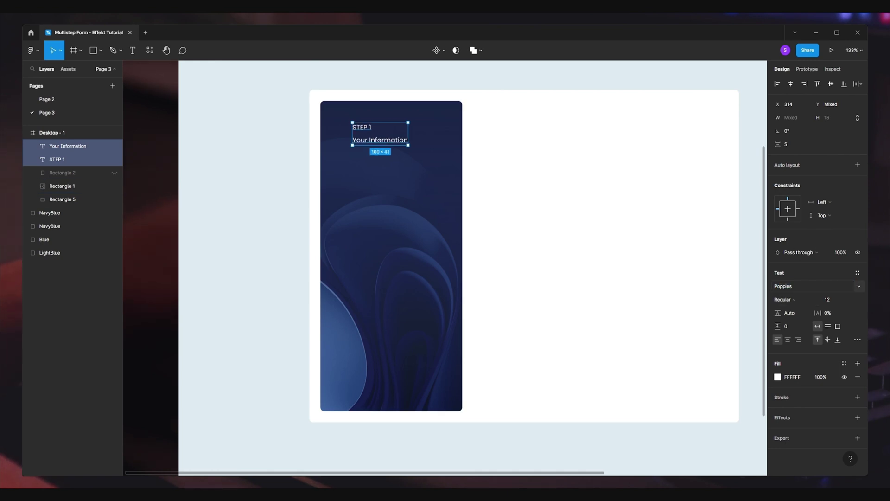
click(783, 299)
click(784, 308)
key(Escape)
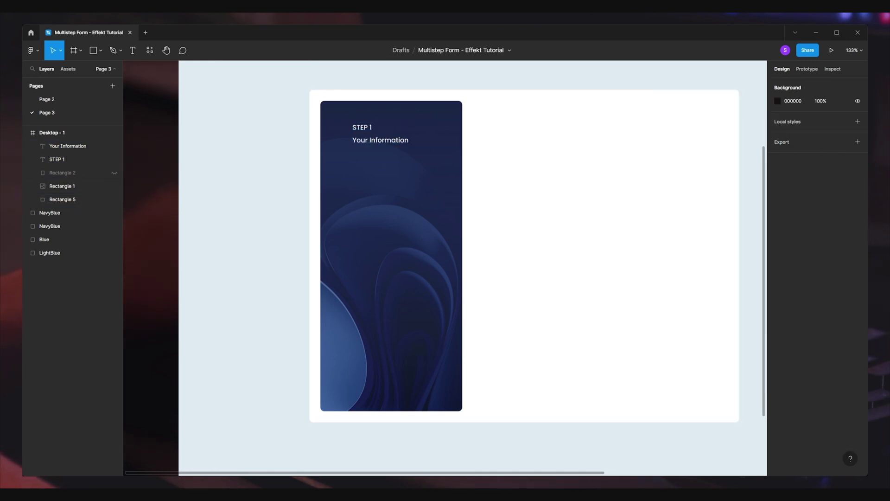
Set the STEP 1 label's weight to Regular and the Your Information label's font size to 16
click(362, 127)
click(794, 266)
click(785, 253)
click(381, 139)
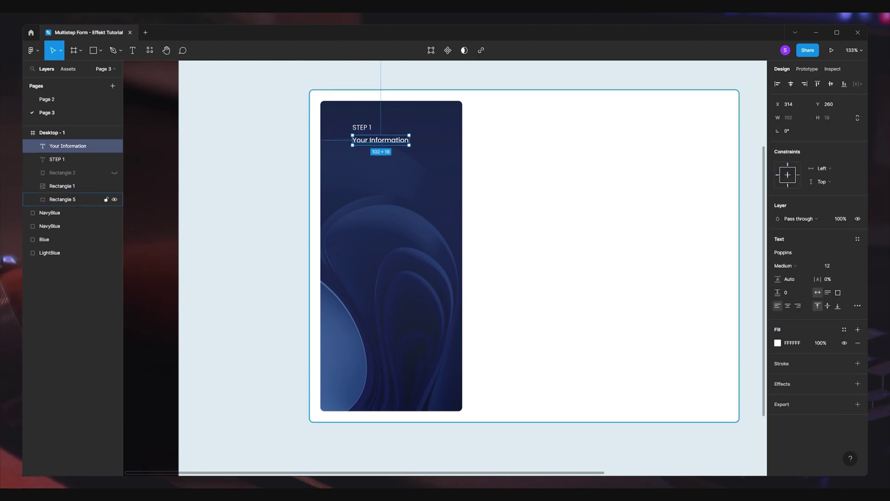
text(16)
key(Return)
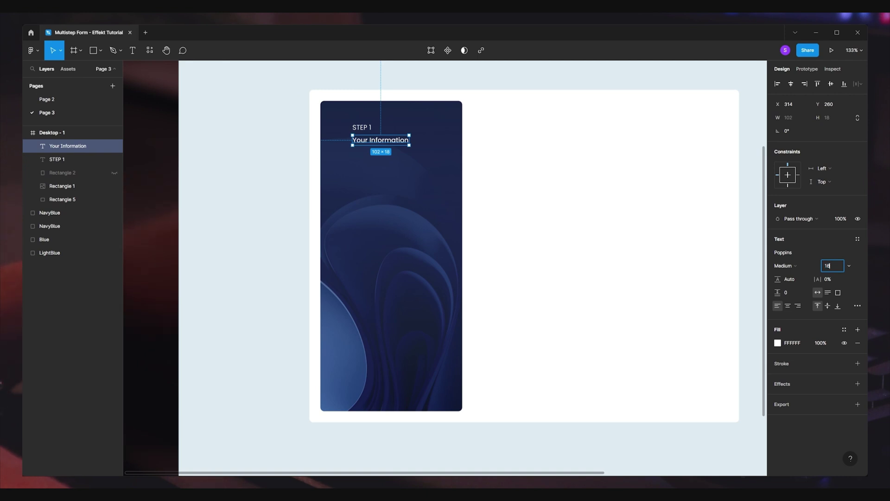
Set the STEP 1 label's font size to 13 and its white fill opacity to 80%
key(Escape)
click(65, 159)
click(833, 266)
text(13)
key(Return)
key(Escape)
click(65, 159)
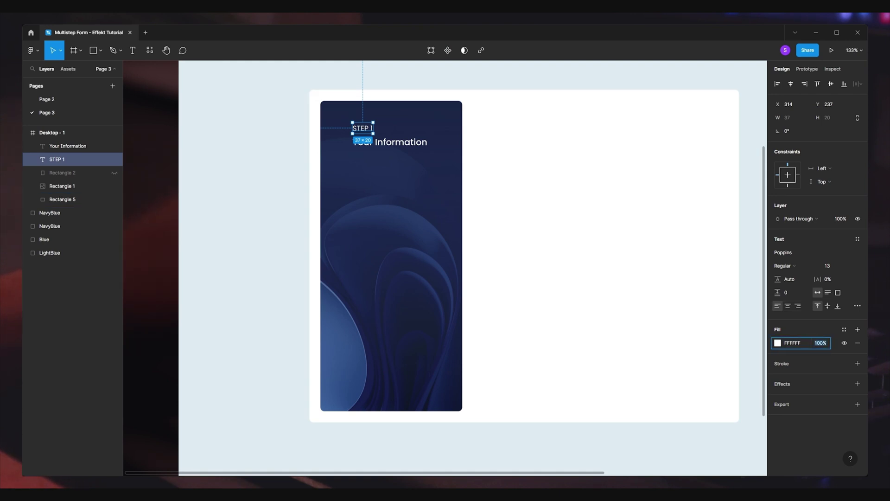
Combine the STEP 1 and Your Information labels in a vertical auto layout with an item spacing of -2
click(67, 145)
shift+click(57, 159)
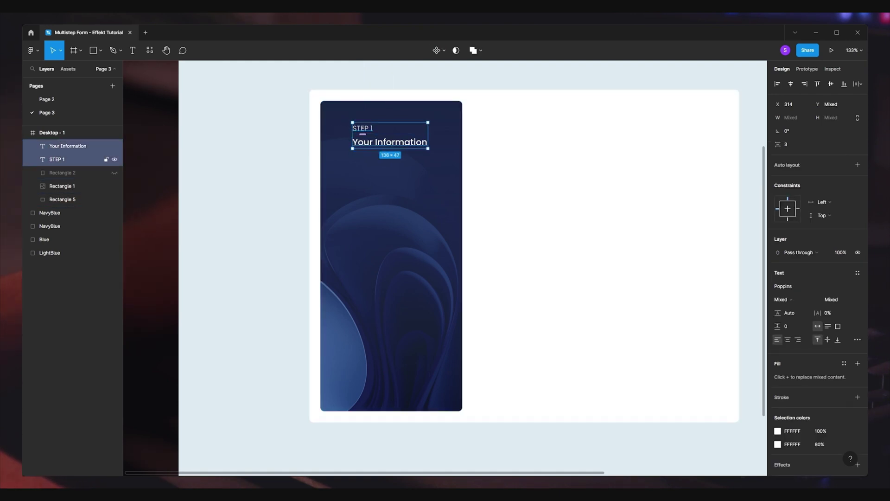
scroll(355, 141, up, 4)
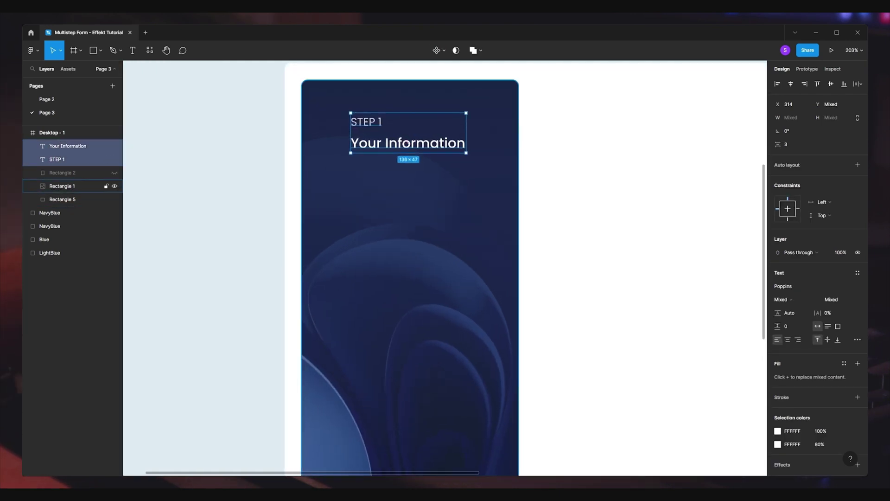
key(shift+a)
key(shift+a)
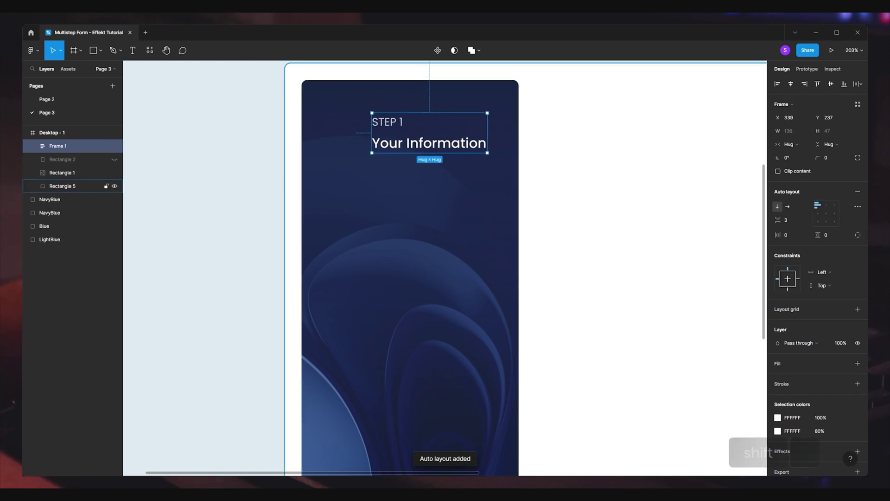
click(788, 220)
text(-)
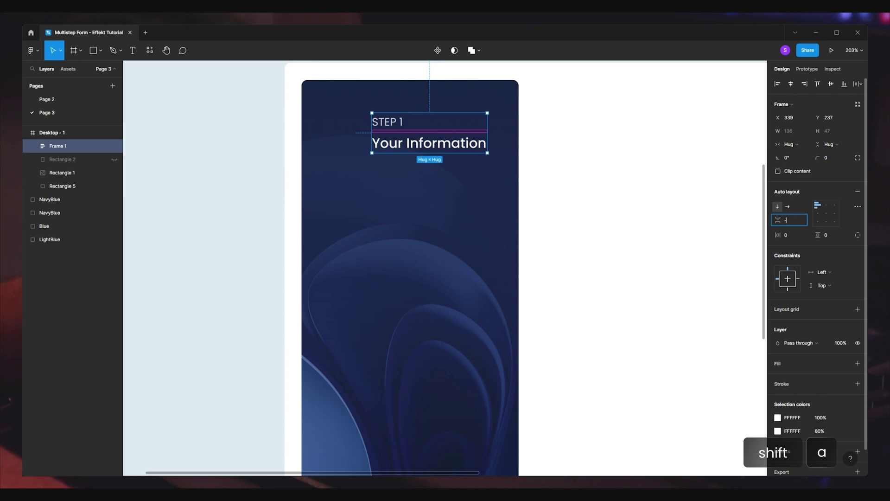
text(2)
key(Return)
click(72, 278)
click(70, 146)
key(Escape)
Add a white number 1 beside the step labels, styled in Poppins SemiBold at size 14
key(t)
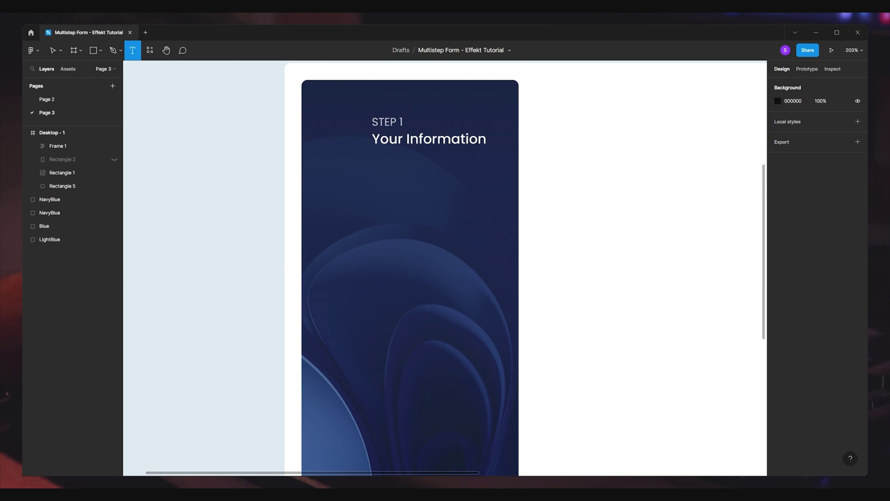
click(349, 141)
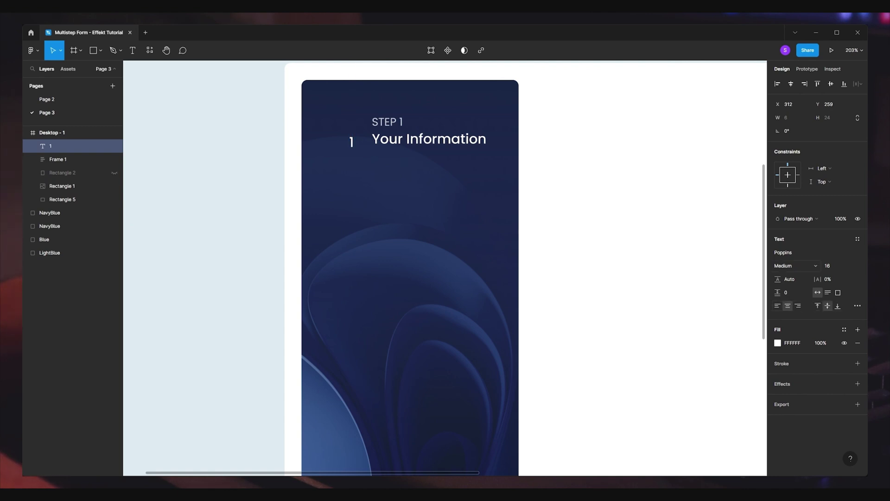
click(849, 266)
click(834, 255)
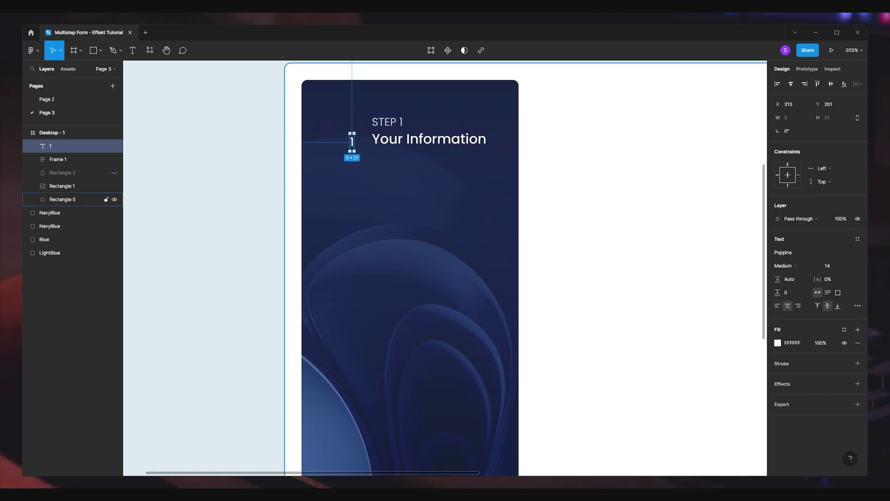
click(784, 265)
click(796, 276)
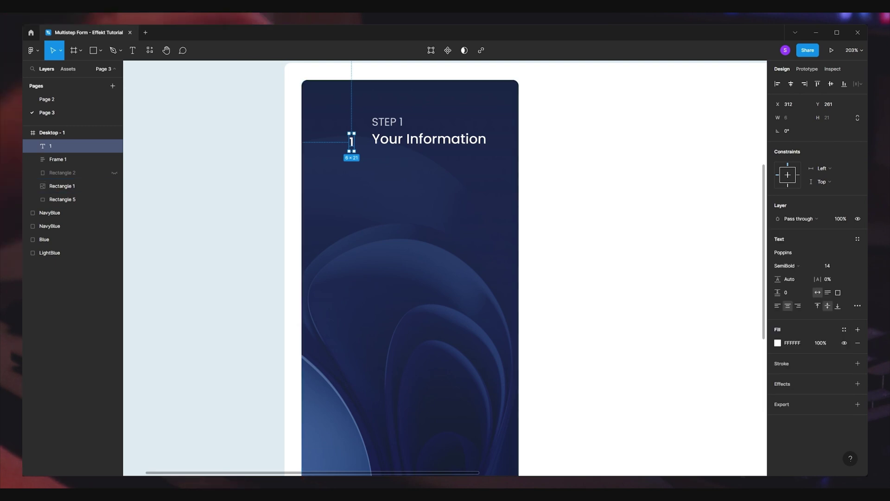
key(Escape)
Wrap the number 1 in an auto layout frame and give it a 1 px inside stroke in FFFFFF, without a fill
key(shift+a)
key(shift+a)
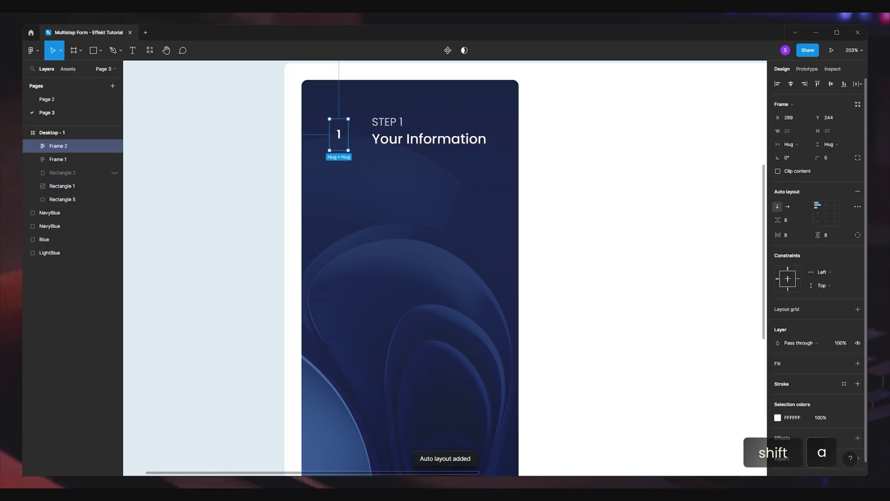
click(858, 363)
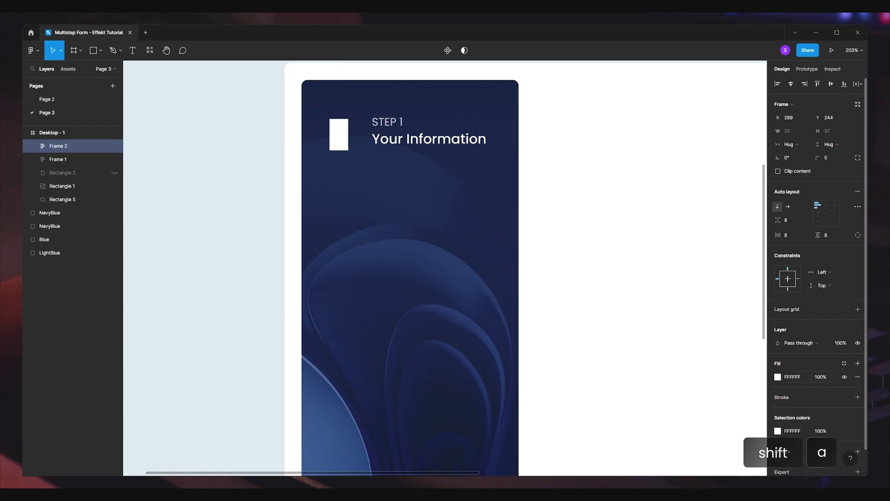
click(857, 376)
click(858, 383)
click(777, 397)
text(FFFFFF)
key(Return)
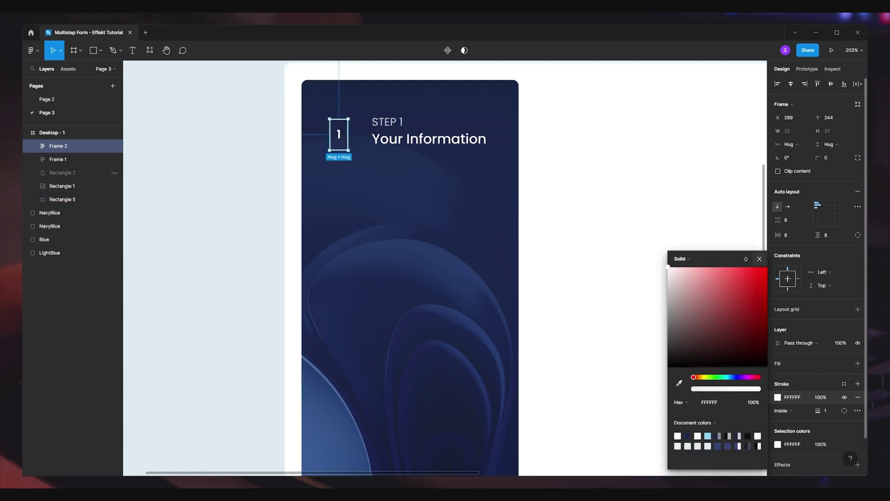
key(Escape)
Give the number's frame a fixed size of 27 × 27 and centre the 1 inside it both ways
click(789, 144)
click(807, 134)
click(828, 144)
click(827, 134)
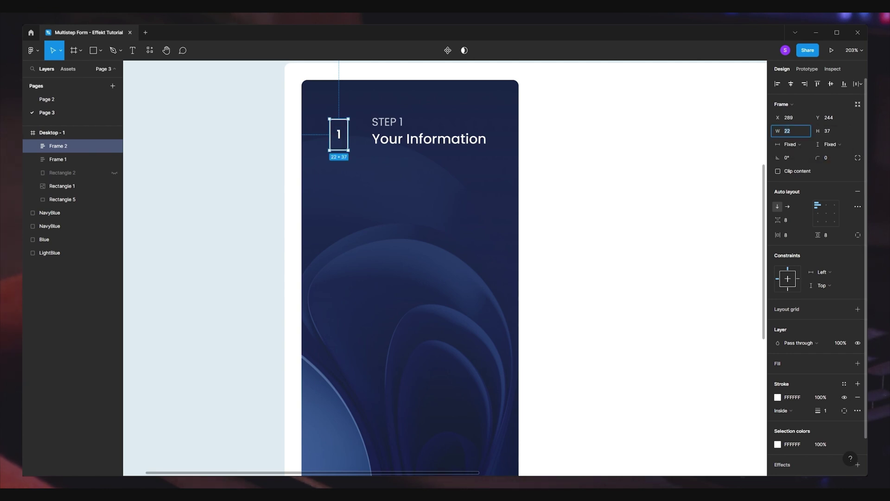
text(27)
key(Tab)
text(2)
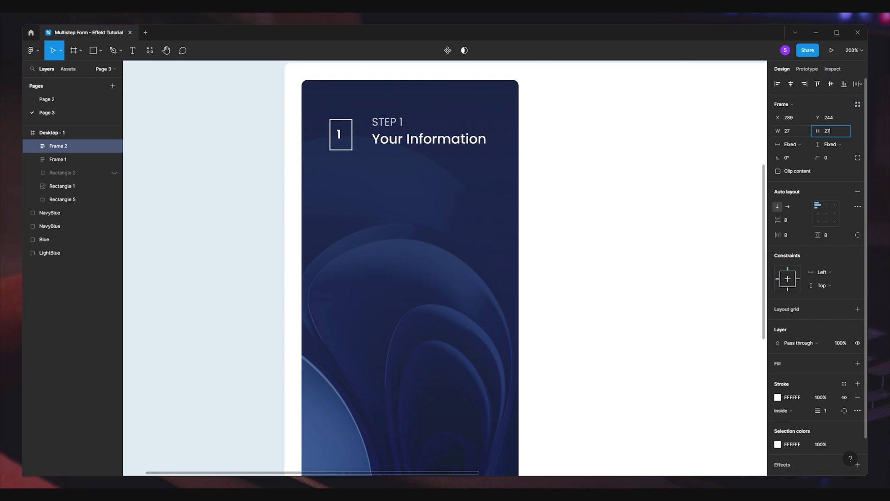
key(alt+v)
key(alt+h)
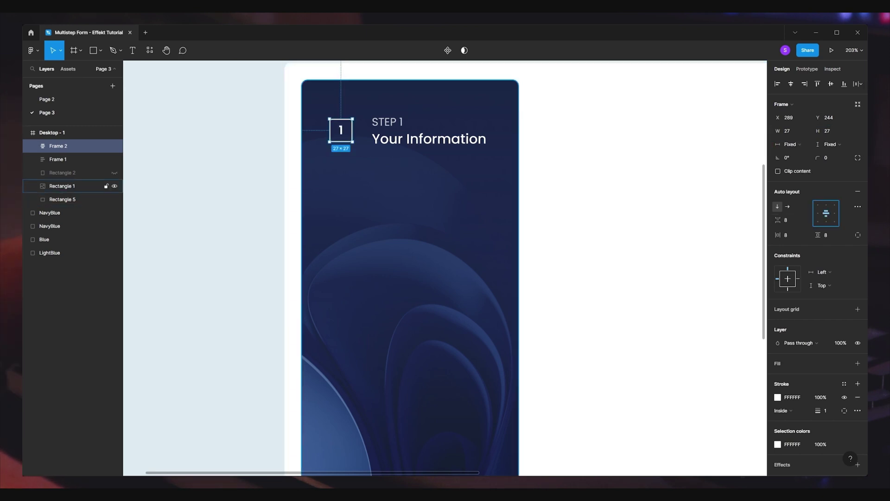
Round the number's frame into a circle with a corner radius of 50 and resize it to 31 × 31
click(831, 157)
text(50)
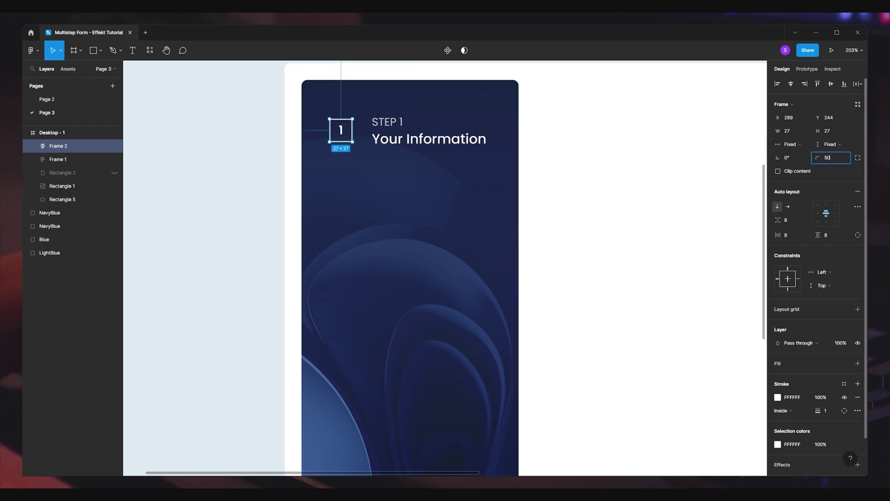
key(Return)
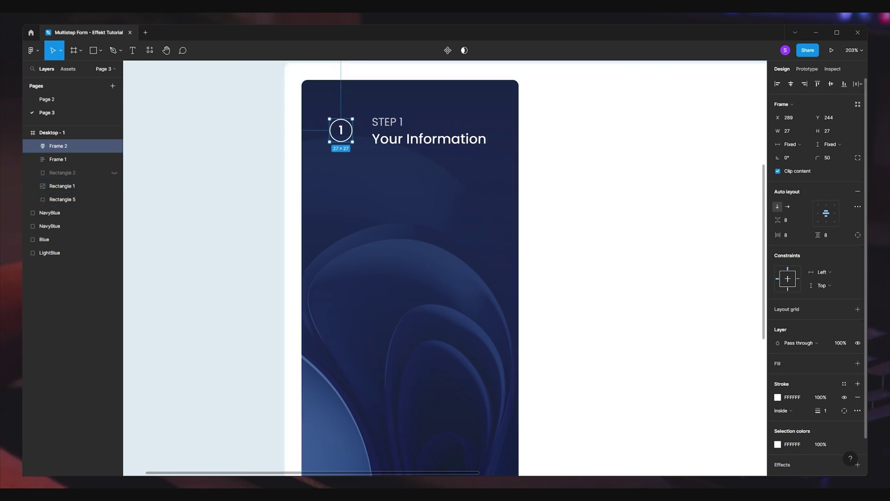
text(31)
key(Return)
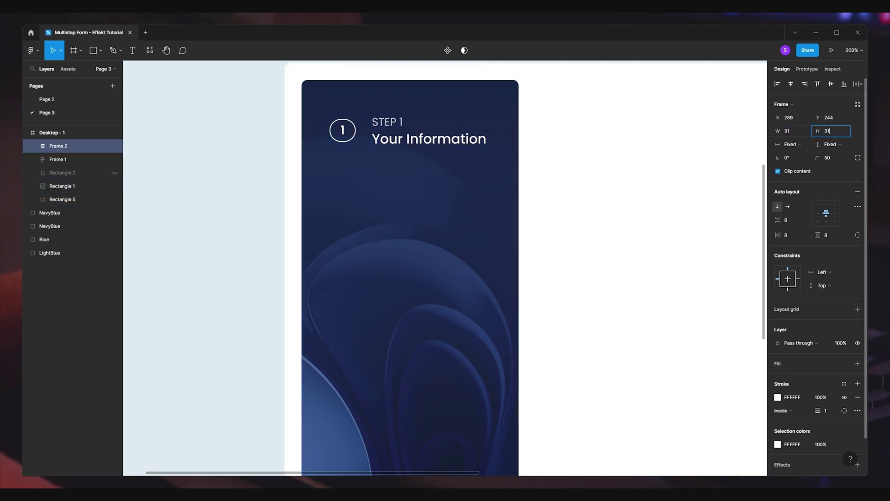
key(Escape)
Combine the number circle and the step labels in a horizontal auto layout with an item spacing of 15
click(58, 146)
shift+click(58, 159)
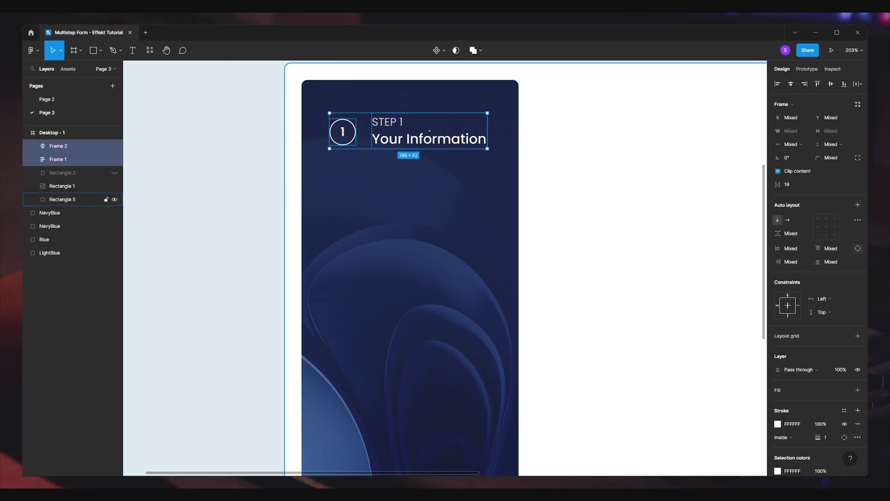
key(shift+a)
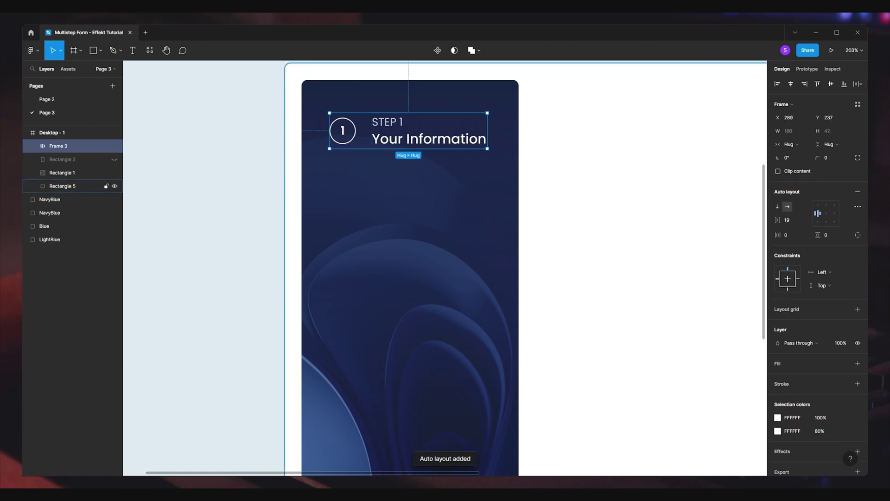
click(788, 220)
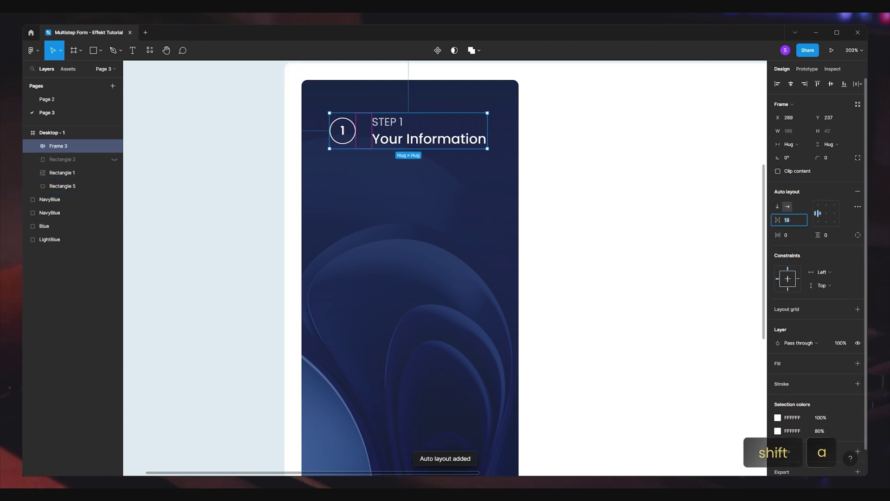
key(Return)
key(Escape)
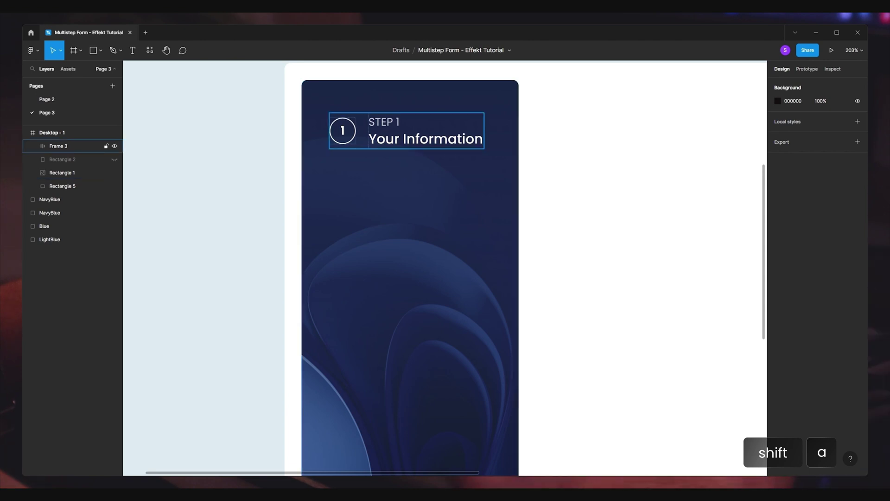
Nudge the combined step frame 1 px to the right and 3 px down, to X 290 and Y 240
click(58, 146)
key(Escape)
click(69, 146)
key(Right)
key(Down)
key(Down)
key(Down)
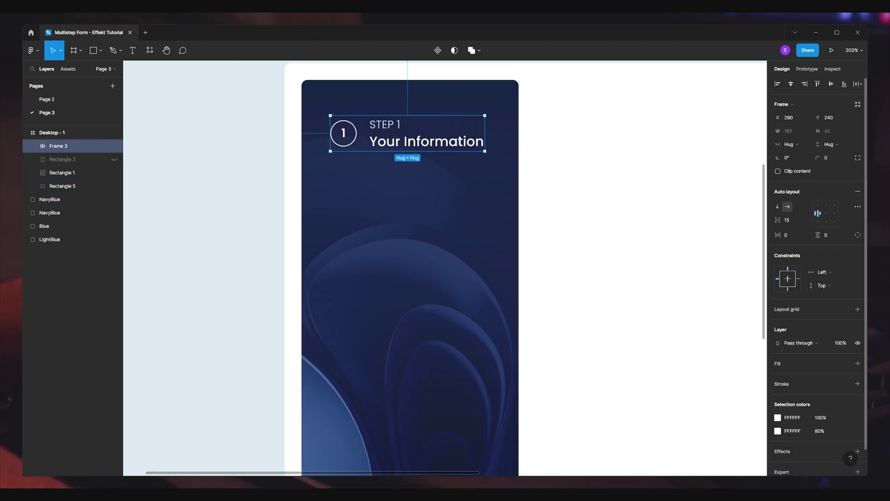
Give the combined step frame a white FFFFFF fill at 18% opacity
click(858, 363)
click(778, 376)
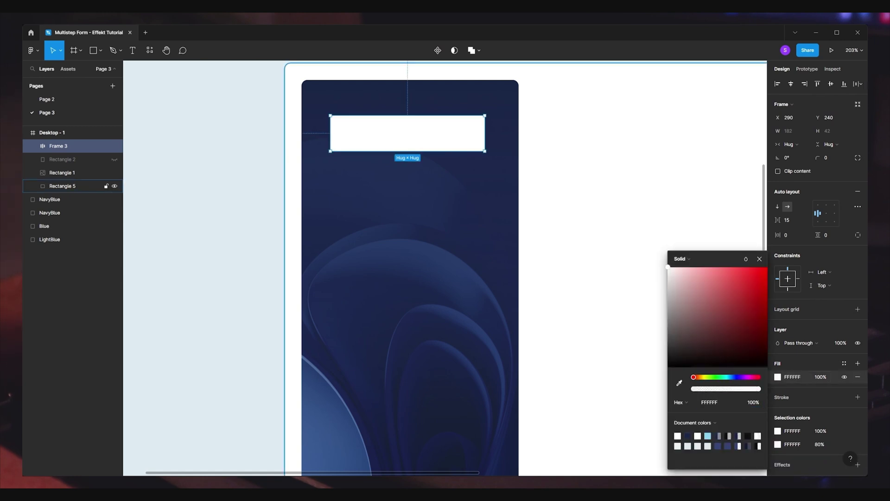
text(11)
key(Return)
text(18)
key(Return)
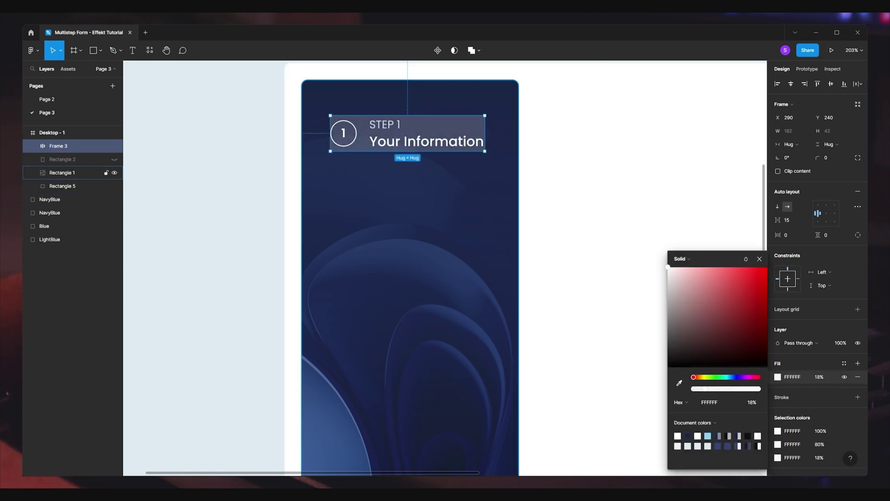
key(Escape)
click(58, 146)
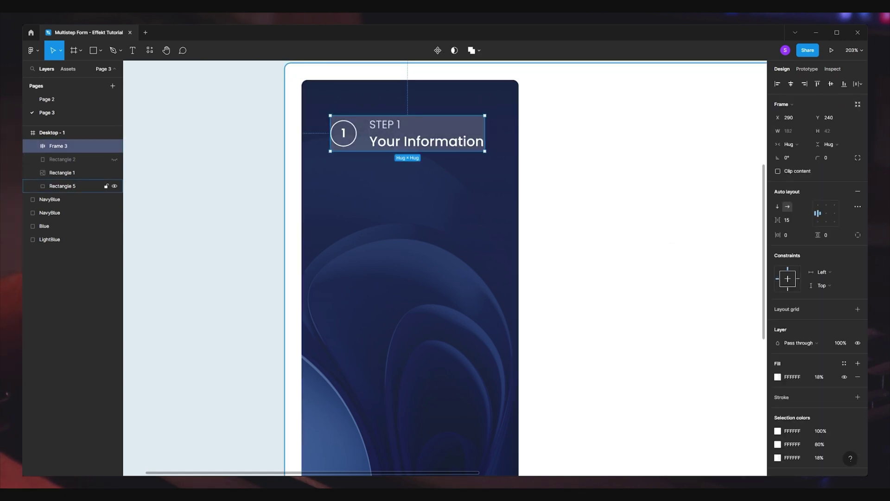
click(62, 172)
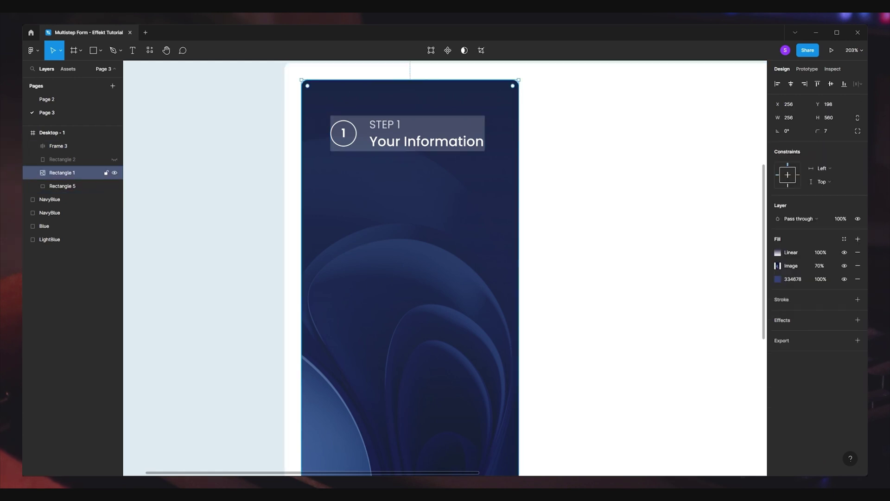
Give the combined step frame a fixed width of 216 and centre it in the navy panel at X 276
click(408, 133)
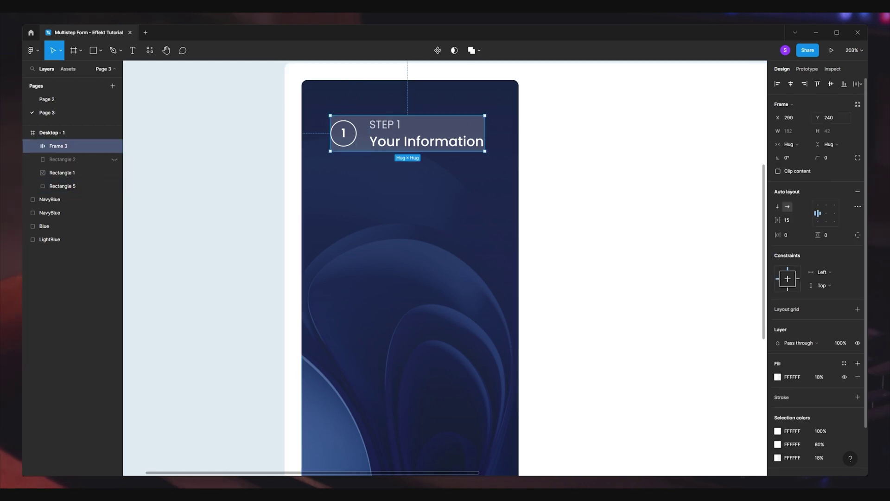
click(797, 144)
click(795, 130)
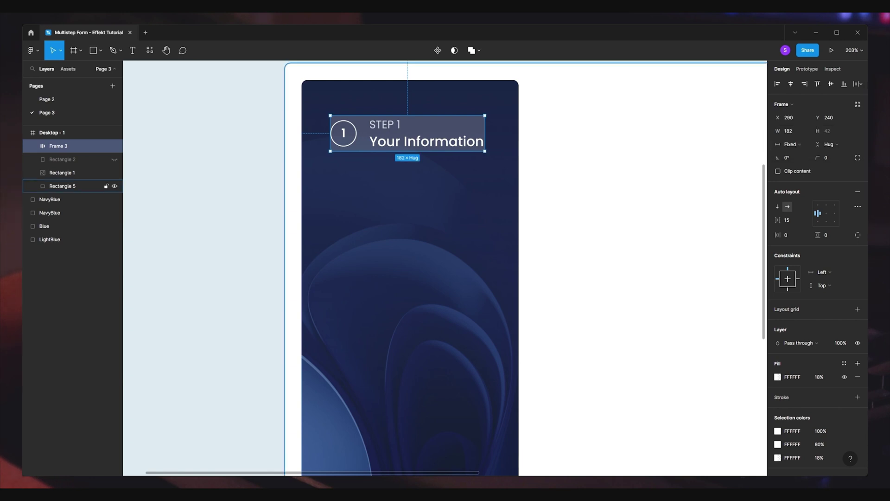
drag(485, 133, 516, 133)
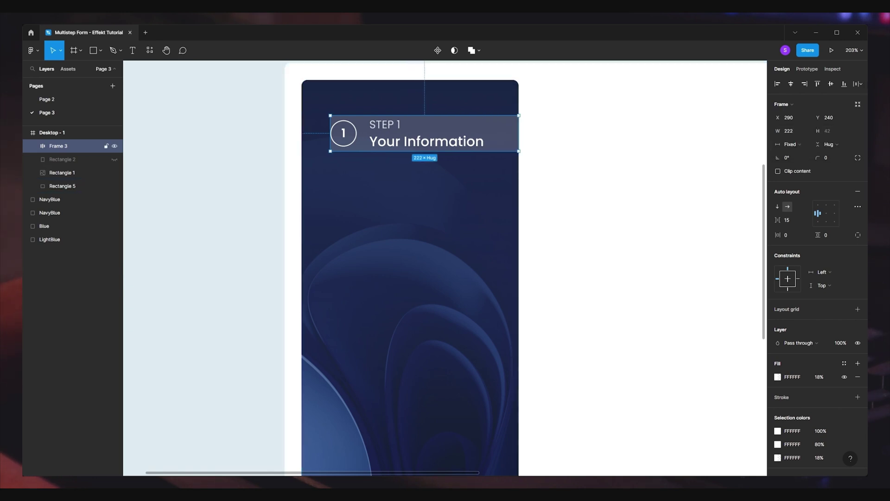
drag(330, 134, 301, 133)
click(783, 144)
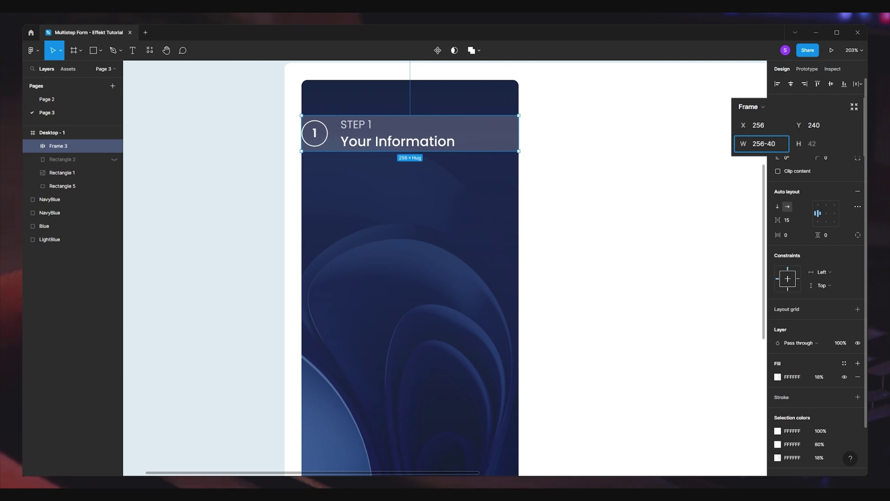
text(-40)
key(Return)
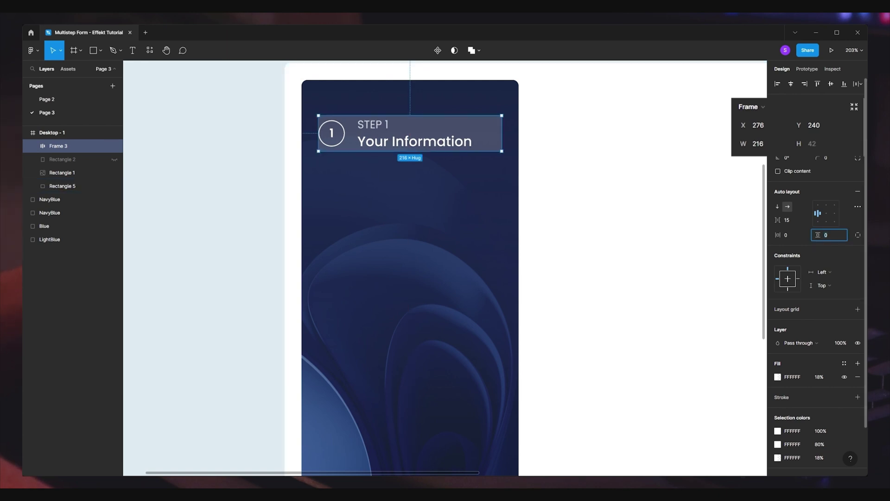
Set the step frame's padding to 15 horizontal and 10 vertical, and its corner radius to 7
text(10)
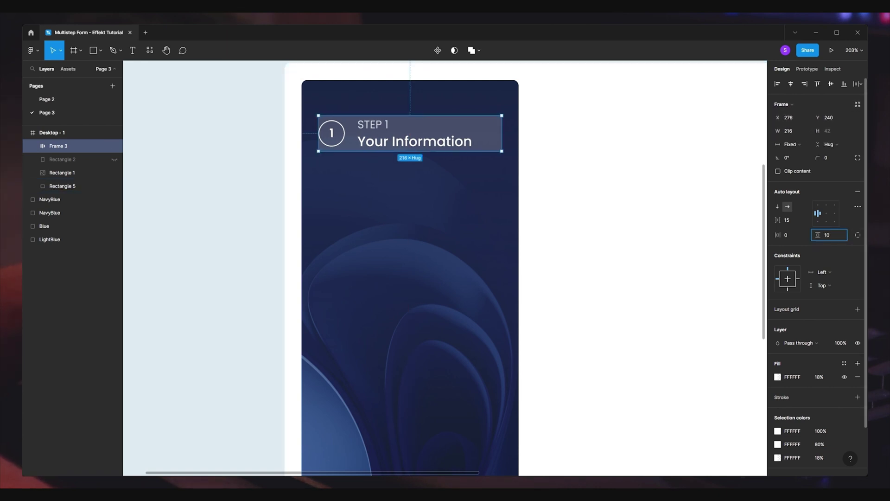
key(shift+Tab)
text(15)
key(Return)
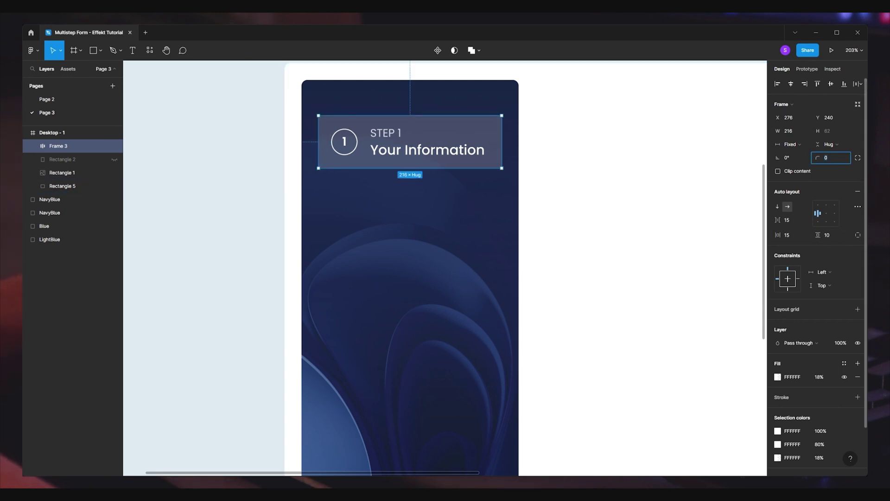
key(Return)
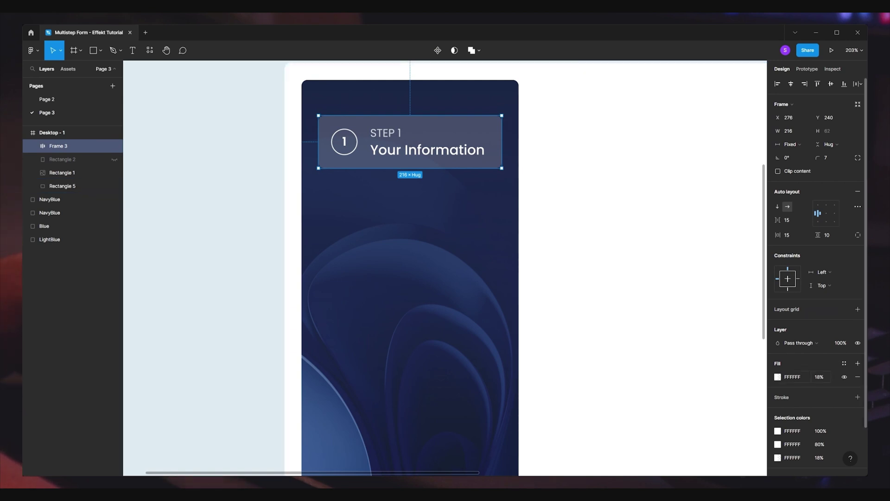
Change the step frame's fill to a white linear gradient whose lower stop has 48% opacity
click(778, 376)
click(690, 259)
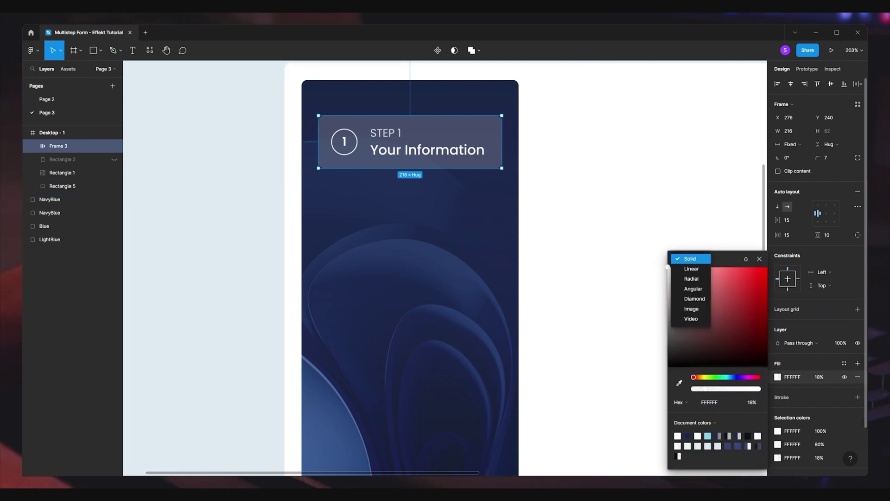
click(684, 269)
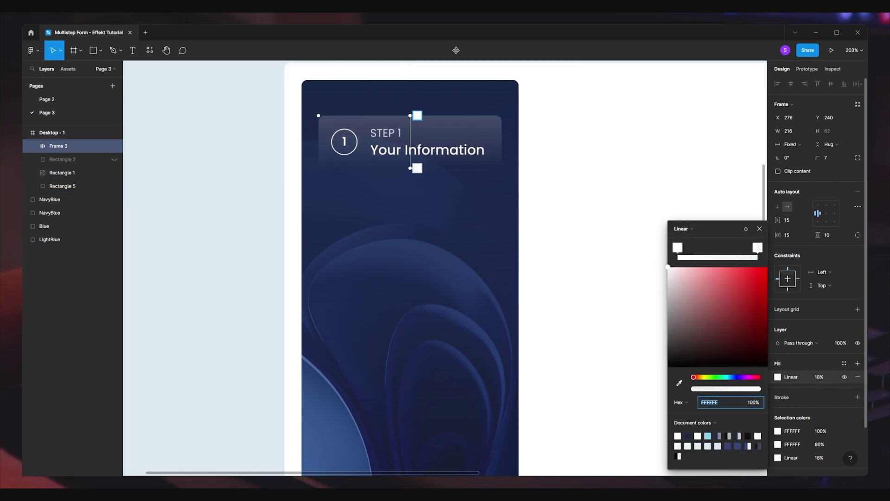
text(41)
key(Return)
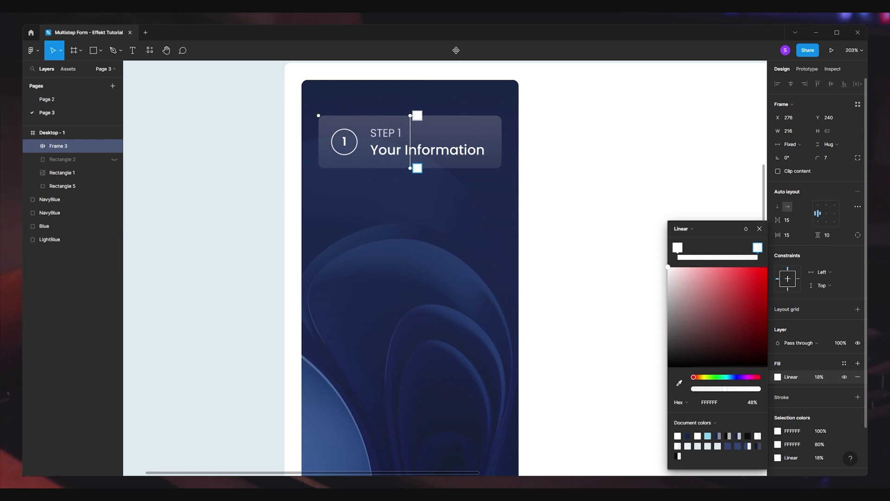
Try the step frame's gradient fill at 10% opacity and check the look with nothing selected
key(Escape)
click(819, 376)
text(10)
key(Return)
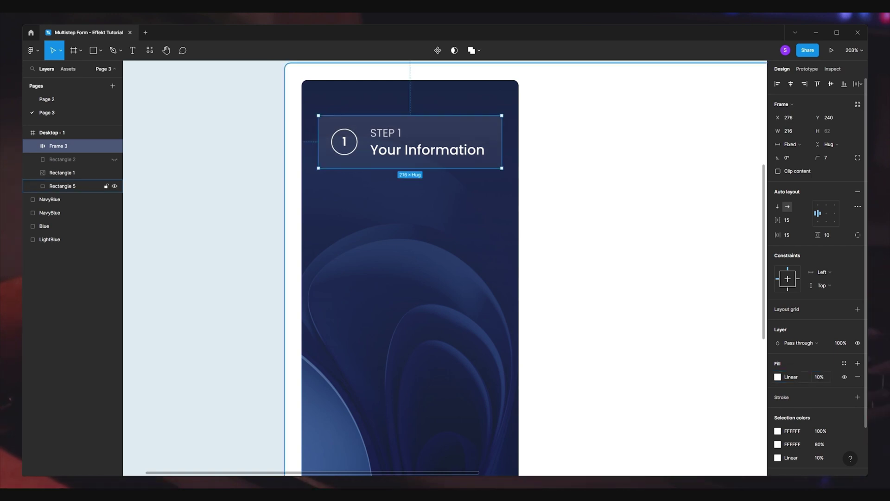
key(Escape)
key(Escape)
key(Escape)
scroll(588, 304, down, 2)
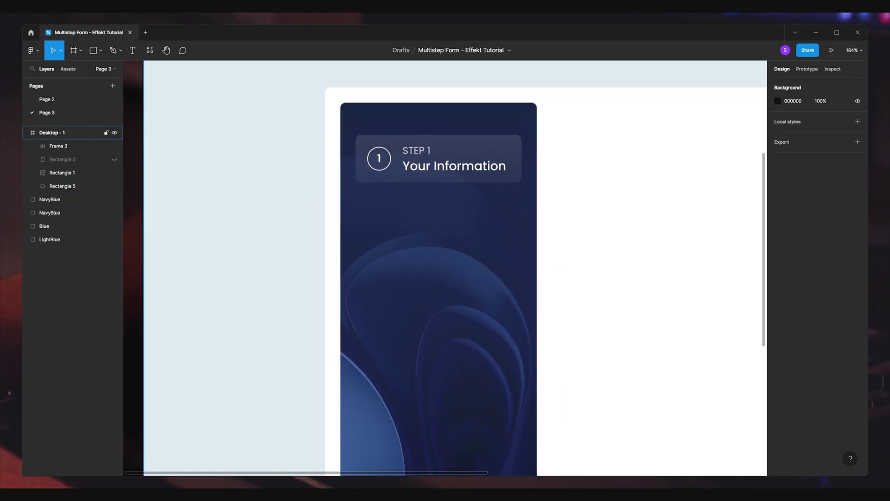
scroll(281, 249, up, 2)
Set the opacity of the step frame's gradient fill to 15%
click(58, 146)
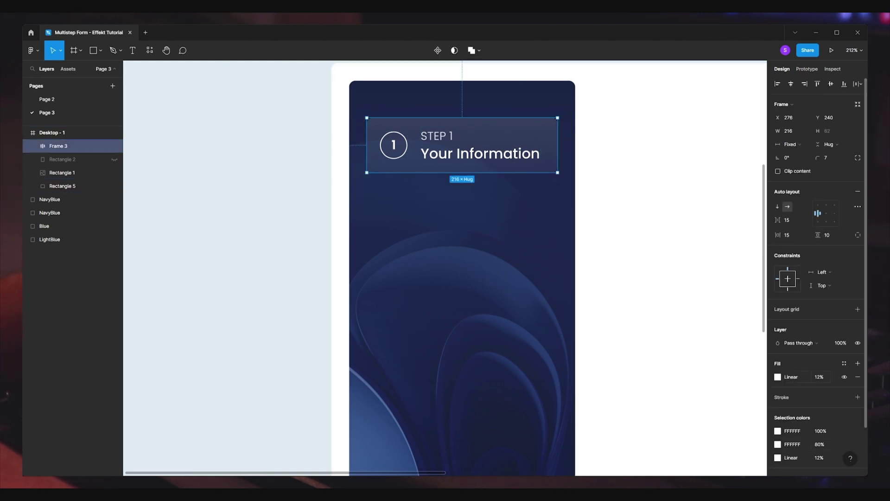
text(15)
key(Return)
key(Escape)
Add a background blur effect with a blur of 4 to the step frame
click(58, 146)
scroll(830, 431, down, 2)
click(858, 423)
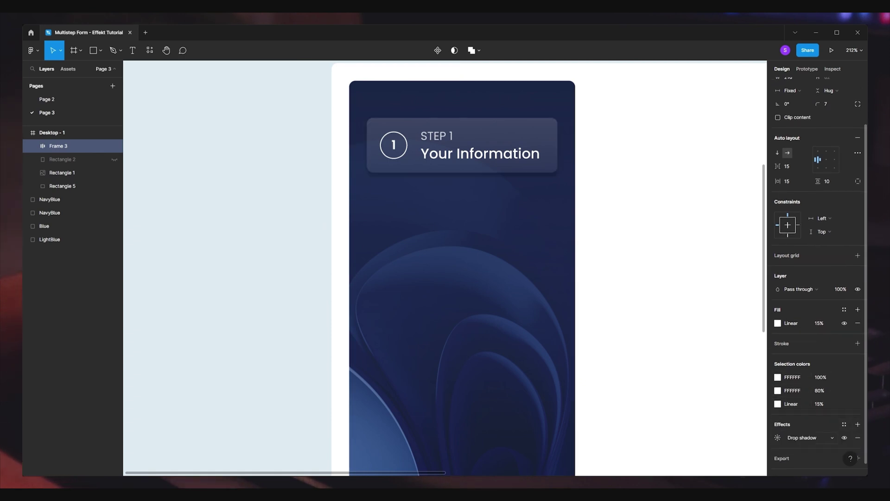
click(811, 437)
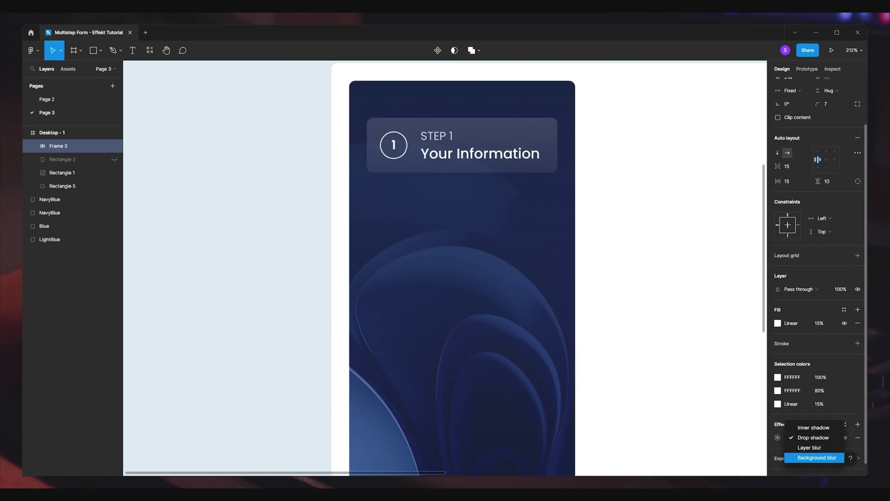
click(817, 458)
click(778, 437)
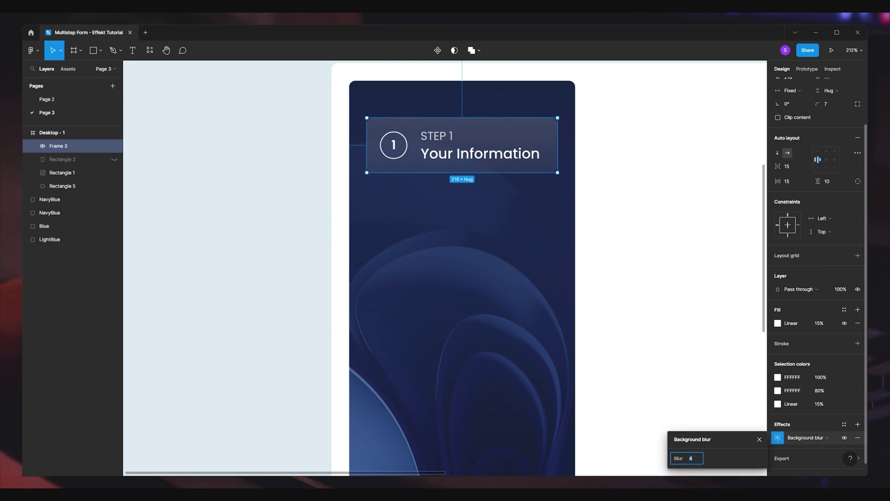
key(Escape)
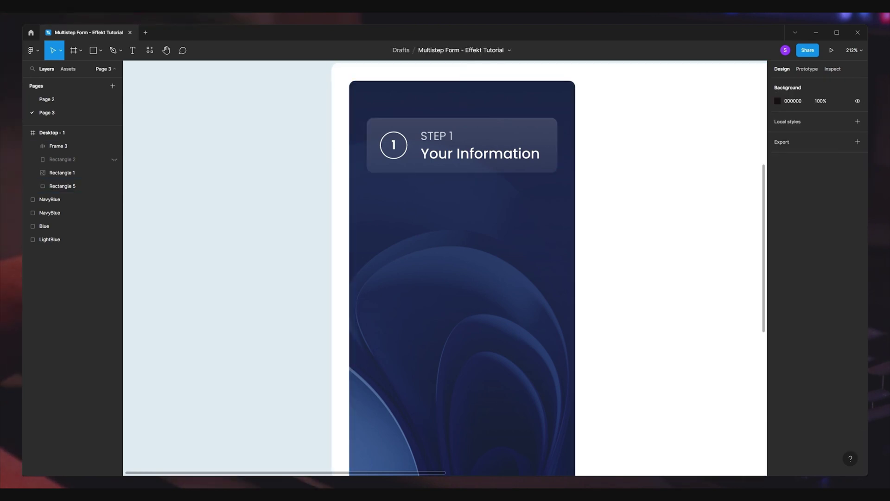
scroll(445, 268, down, 3)
scroll(446, 269, up, 3)
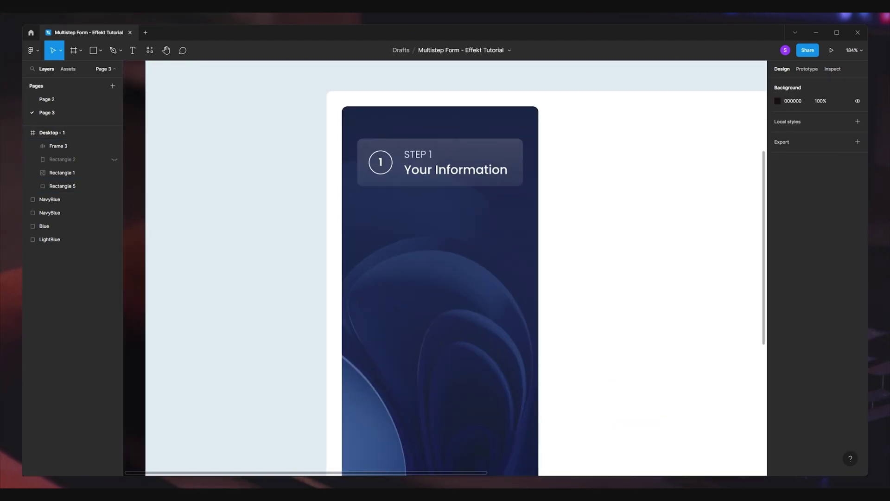
scroll(454, 268, down, 1)
click(58, 145)
key(Escape)
click(58, 145)
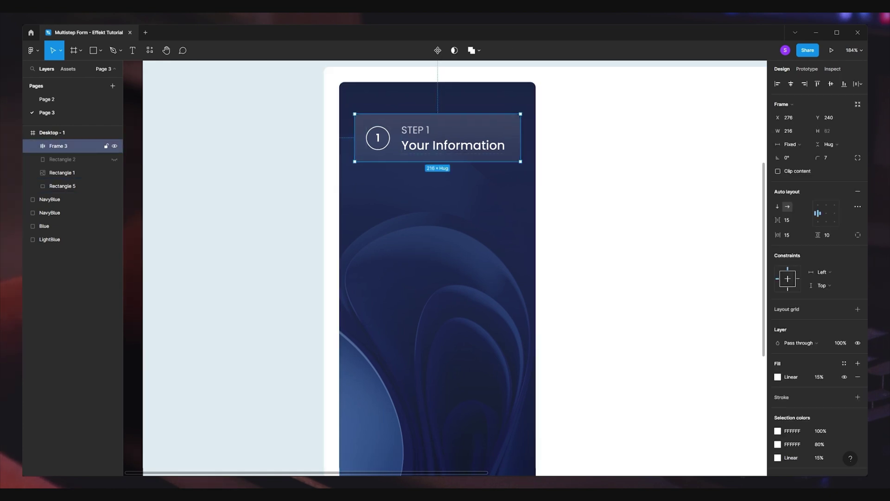
key(alt)
key(Escape)
Duplicate the step frame below the original at X 276, Y 326, and hide the copy's gradient fill
click(58, 145)
alt+drag(438, 137, 438, 212)
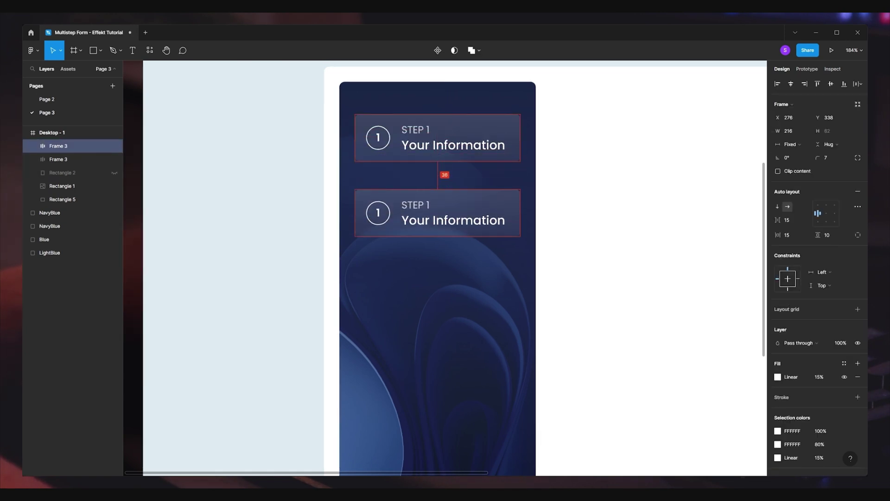
key(Escape)
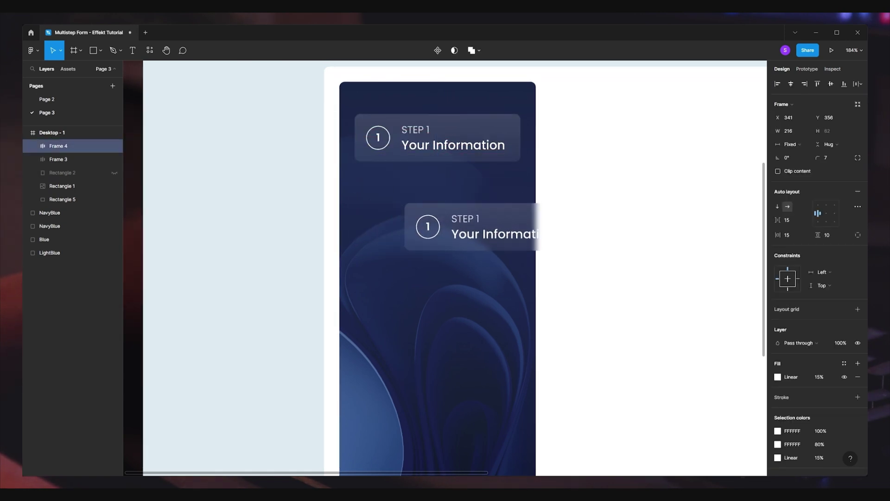
key(Escape)
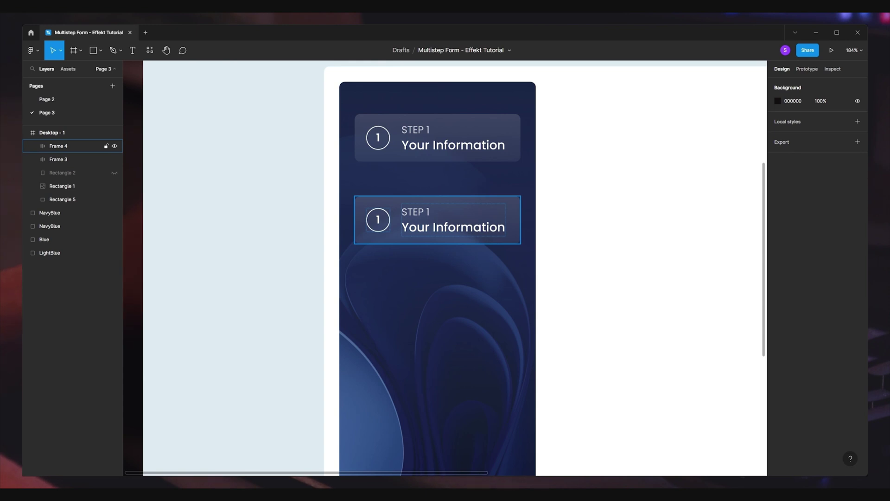
click(58, 145)
key(shift+Up)
key(shift+Up)
click(844, 377)
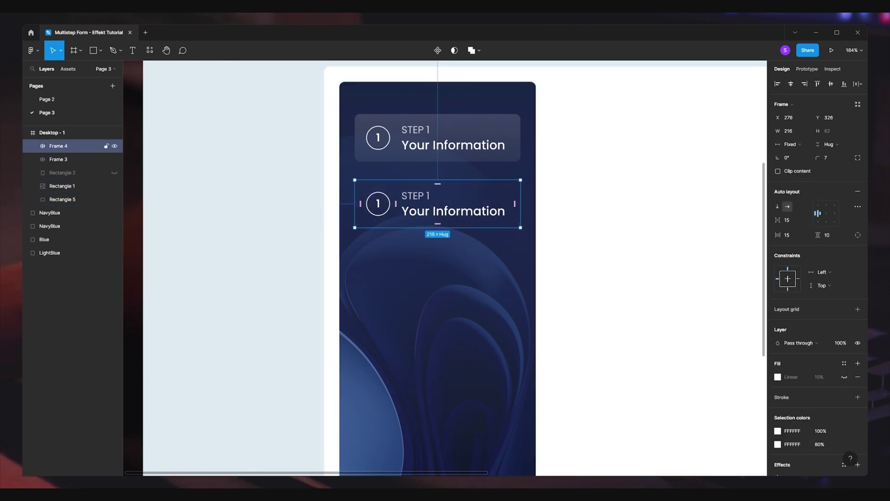
Relabel the second step frame with the number 2, the label STEP 2 and the title Select Plan
double_click(378, 203)
click(419, 196)
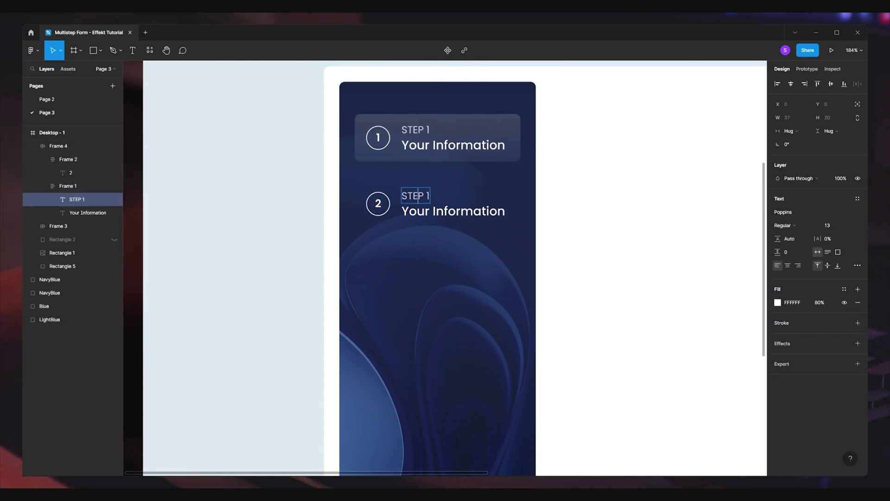
click(453, 211)
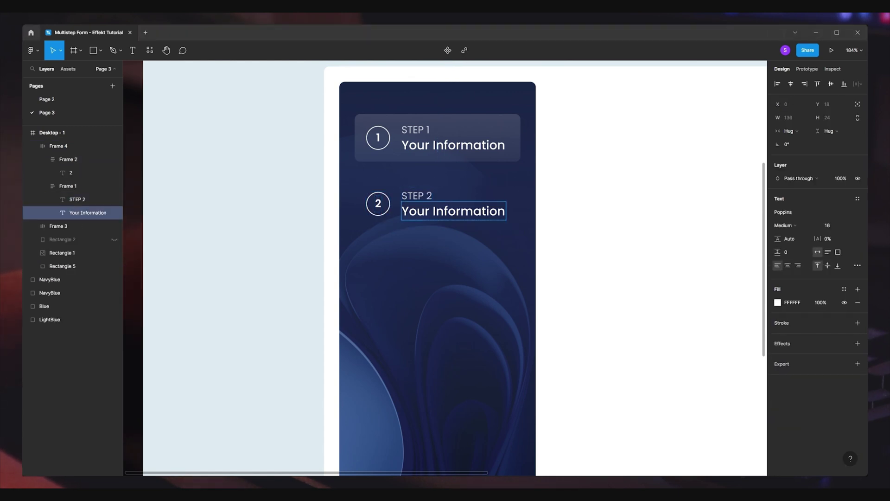
key(Return)
text(S)
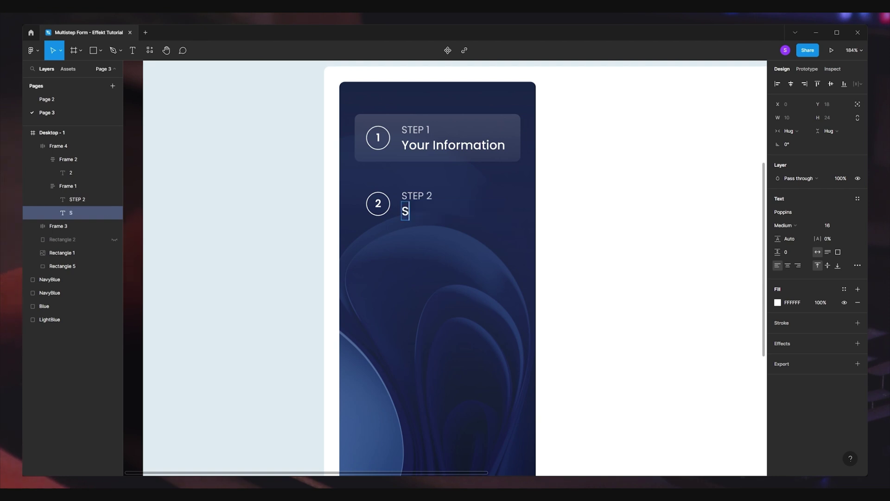
key(Escape)
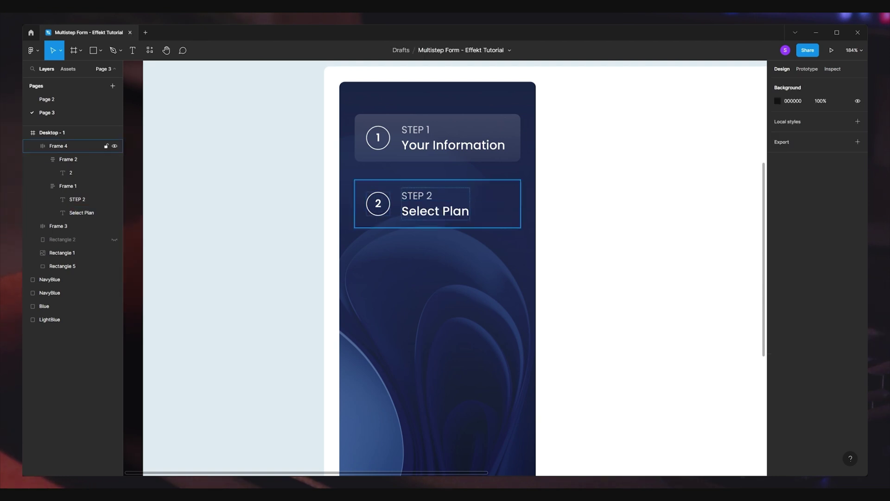
Duplicate the Select Plan frame below it at Y 405 and relabel the copy 3, STEP 3 and Add-ons
click(438, 204)
key(ctrl+d)
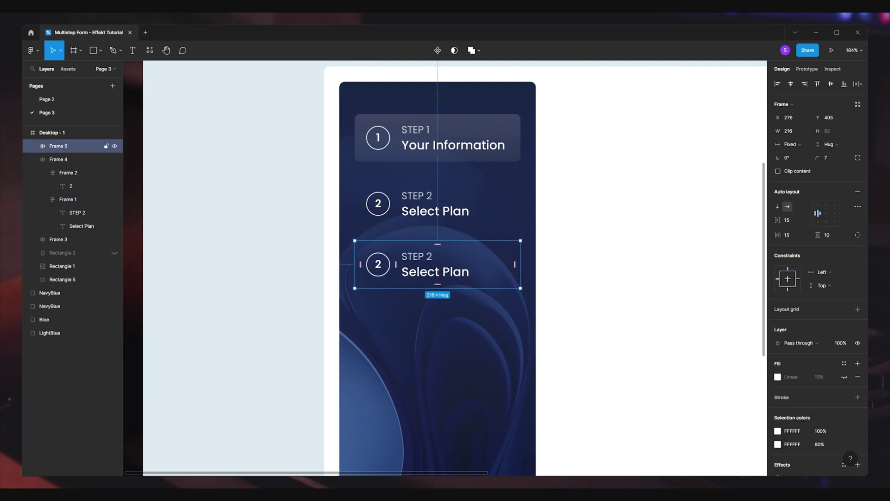
double_click(378, 264)
text(3)
double_click(430, 256)
text(3)
key(Escape)
key(Tab)
key(Return)
text(Add-)
key(Escape)
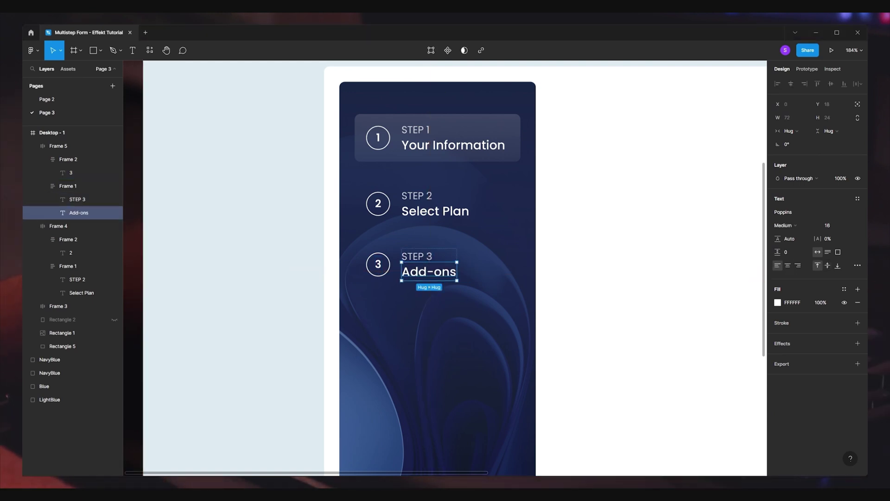
Duplicate the Add-ons frame below it and relabel the copy 4, STEP 4 and Summary
key(Escape)
key(ctrl+d)
scroll(546, 267, down, 3)
ctrl+click(416, 327)
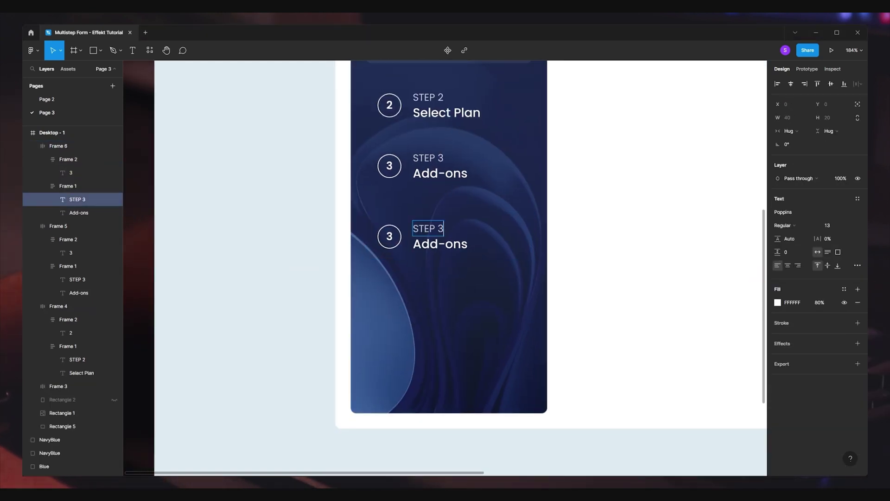
click(390, 236)
double_click(440, 244)
text(Summa)
key(BackSpace)
key(BackSpace)
key(BackSpace)
key(BackSpace)
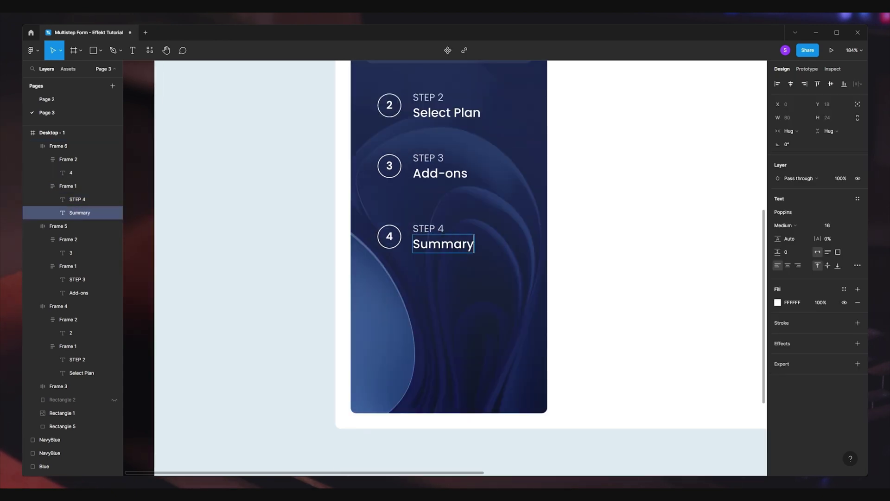
key(Escape)
key(Escape)
Select all four step frames and distribute the vertical spacing between them evenly
scroll(459, 268, up, 2)
click(58, 145)
shift+click(58, 226)
shift+click(59, 306)
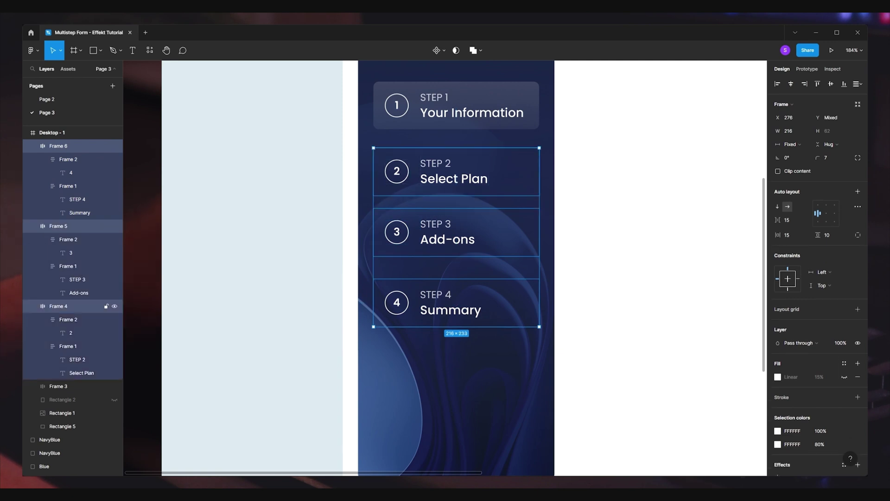
shift+click(58, 386)
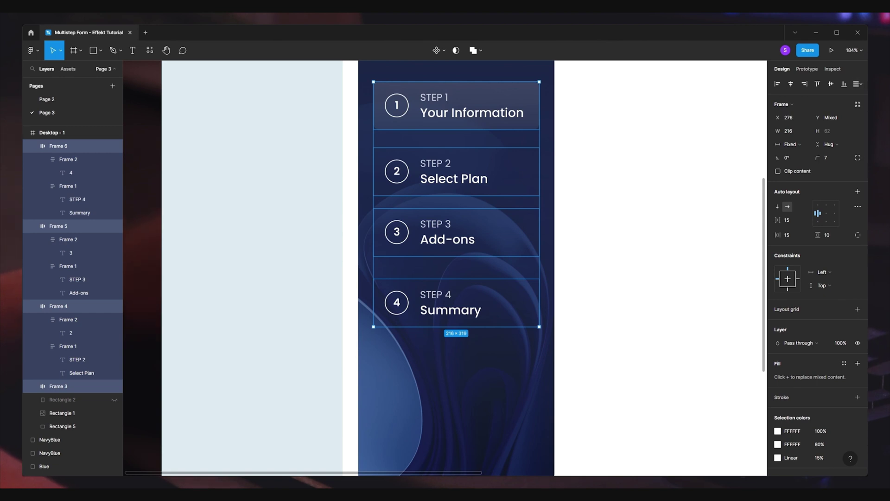
click(857, 84)
key(alt+shift+v)
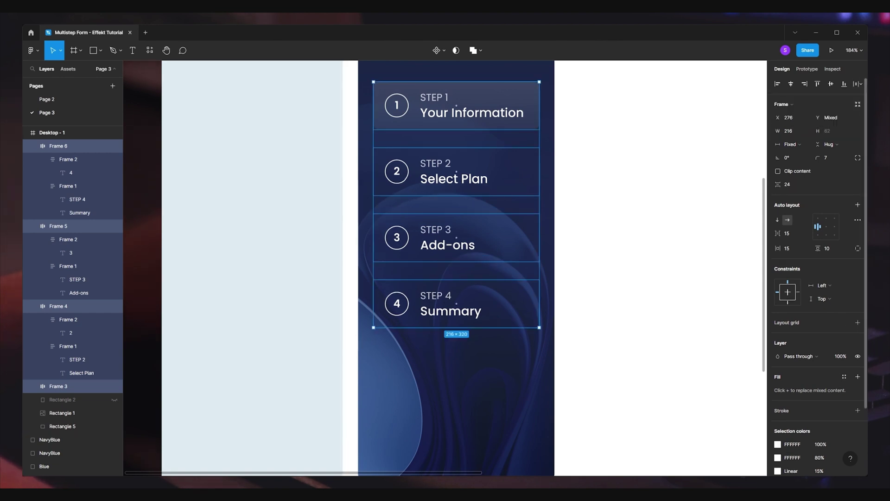
Set the vertical spacing between the four step frames to 10
drag(770, 184, 767, 181)
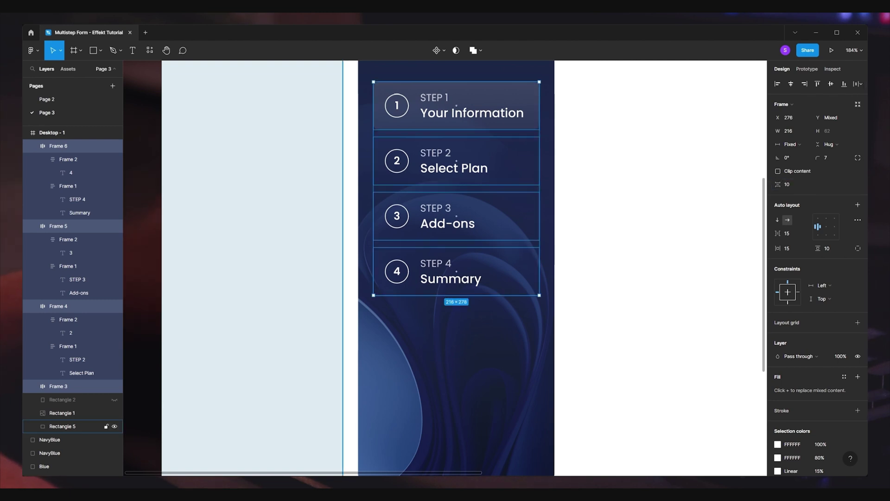
click(290, 275)
scroll(290, 275, down, 5)
scroll(290, 275, up, 1)
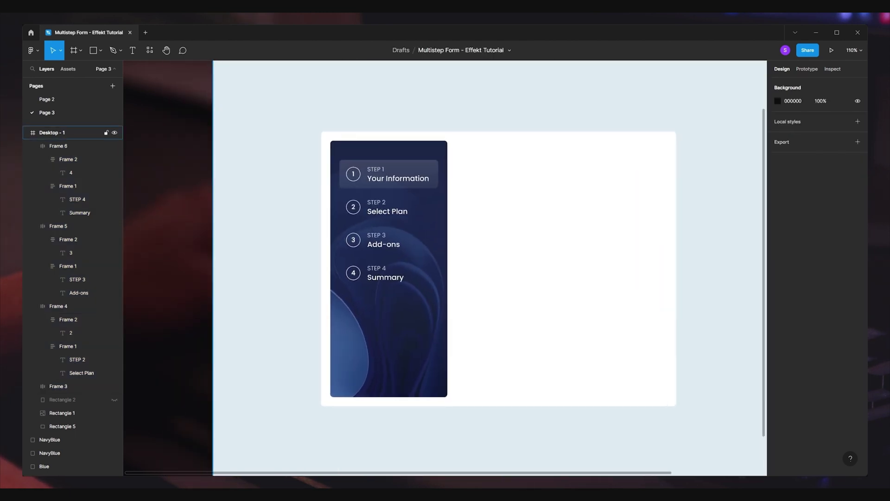
Open the side panel's image fill for cropping and enlarge the image beyond the panel
double_click(377, 324)
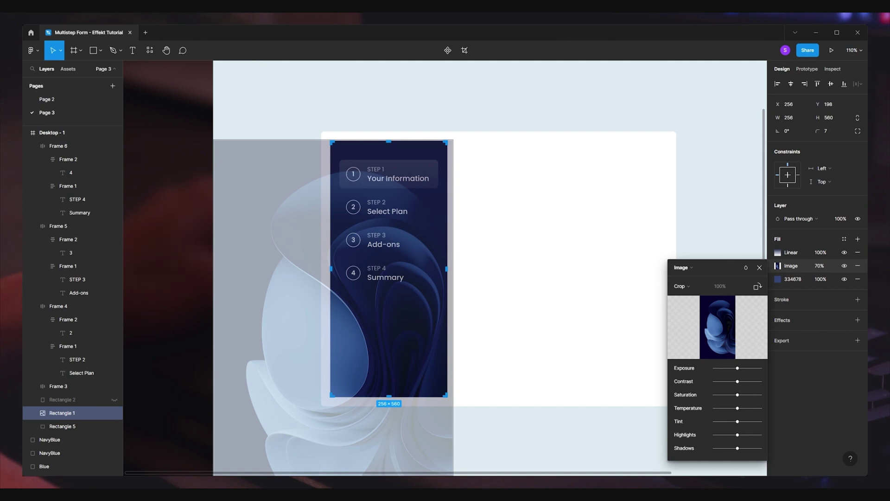
scroll(421, 276, down, 5)
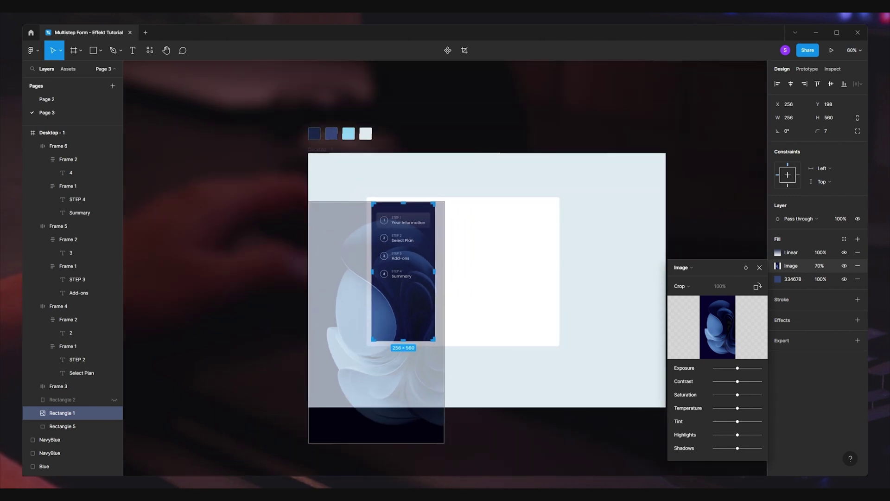
mouse_move(398, 339)
mouse_down()
mouse_move(377, 351)
mouse_move(397, 324)
mouse_up()
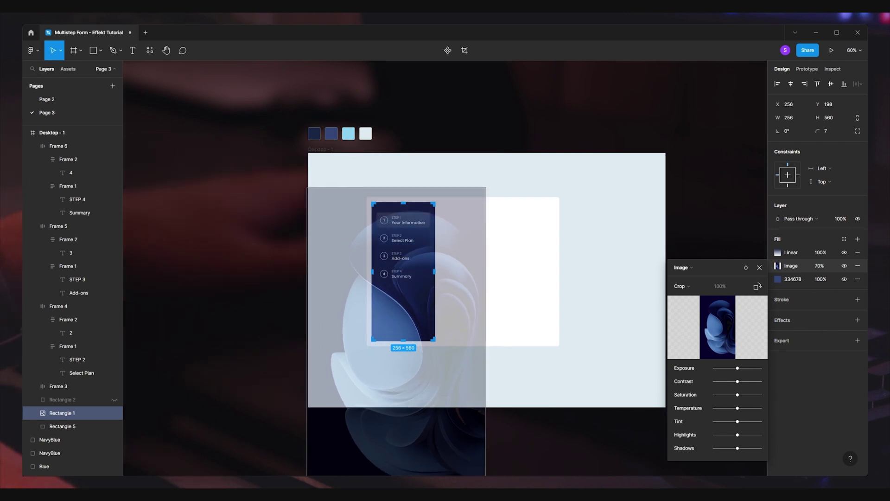
Try flipping, rotating and shifting the enlarged image within the side panel's crop
drag(295, 180, 496, 473)
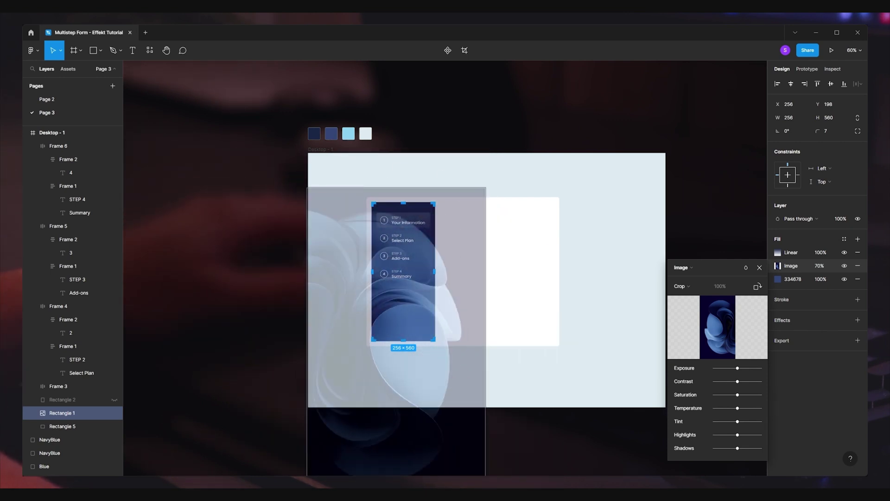
drag(417, 371, 466, 261)
key(Up)
key(Up)
key(Up)
key(Up)
key(Up)
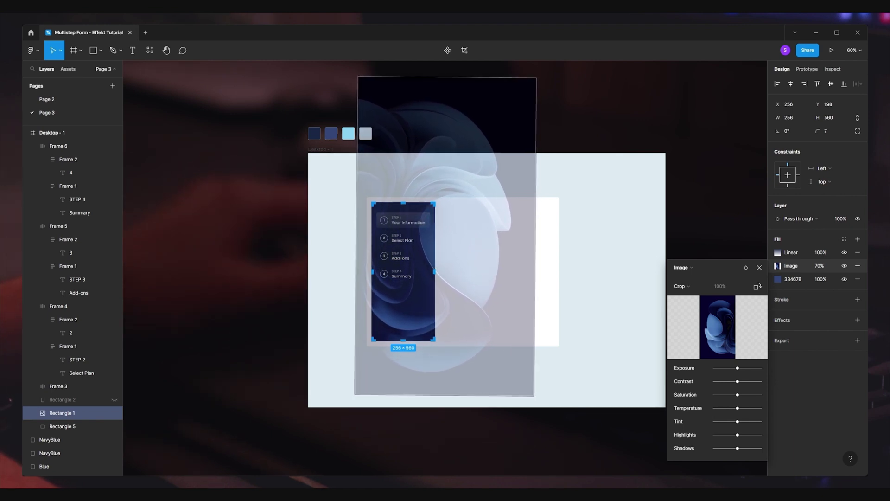
Reposition the upright image so its light-blue petal fills the side panel's lower-left corner, and finish cropping
drag(466, 261, 412, 385)
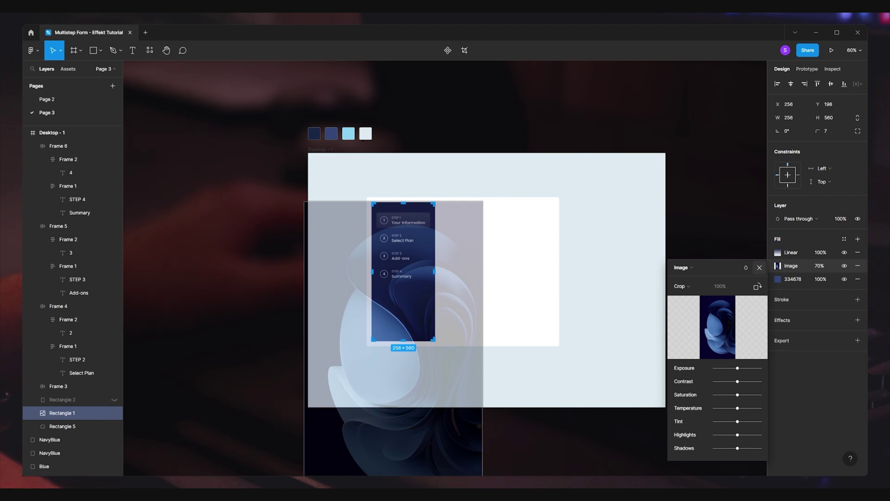
key(Escape)
key(Escape)
scroll(390, 286, up, 5)
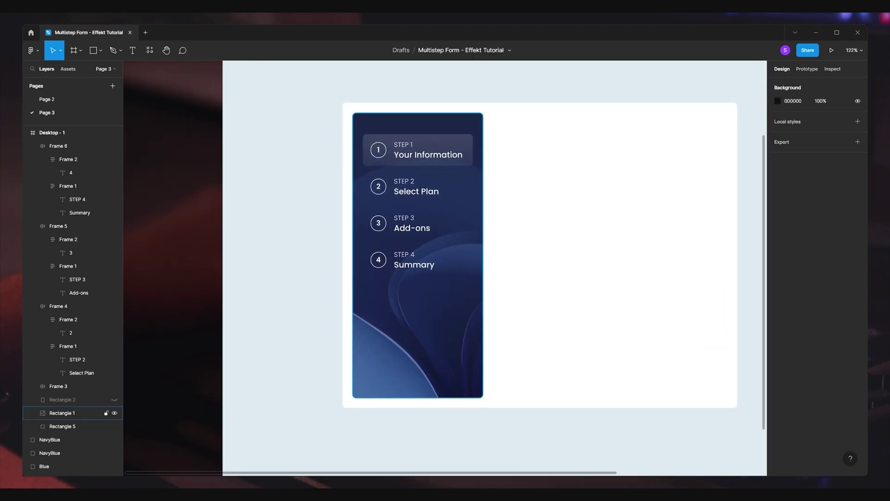
scroll(492, 259, up, 1)
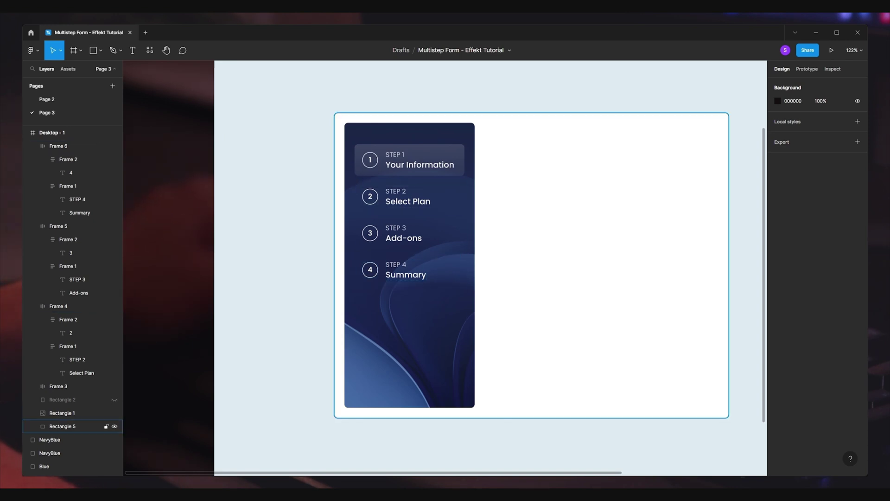
scroll(491, 260, right, 2)
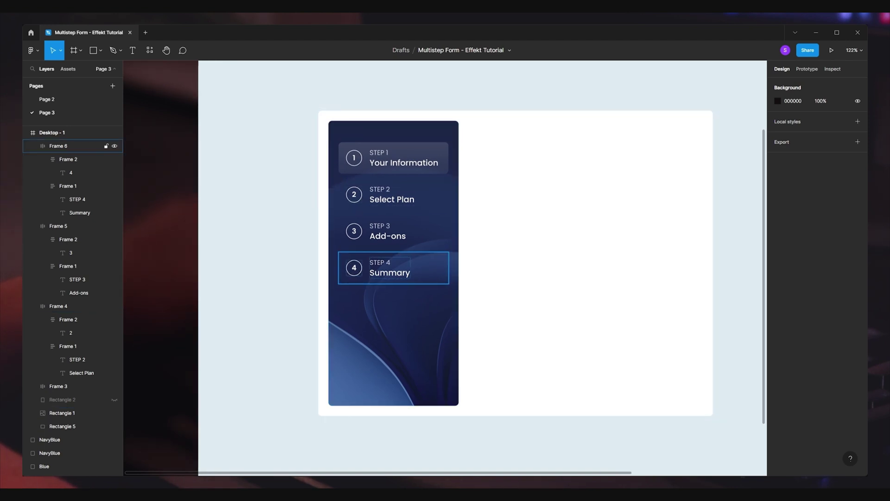
Move all four step frames up together to sit 20 px below the side panel's upper edge
click(58, 385)
shift+click(59, 306)
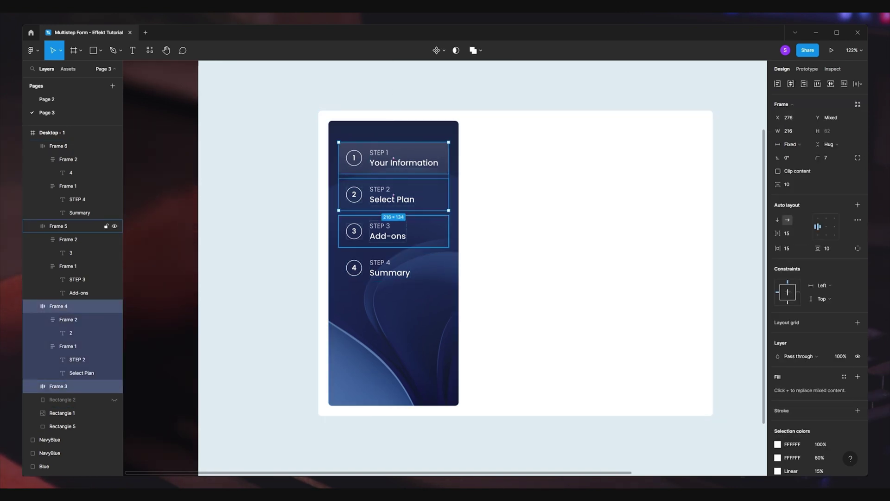
shift+click(58, 226)
shift+click(59, 146)
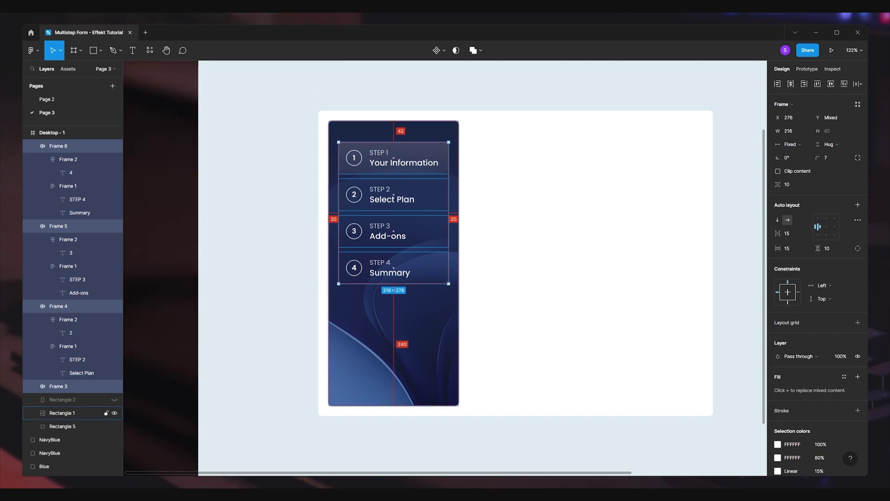
key(shift+Up)
key(shift+Up)
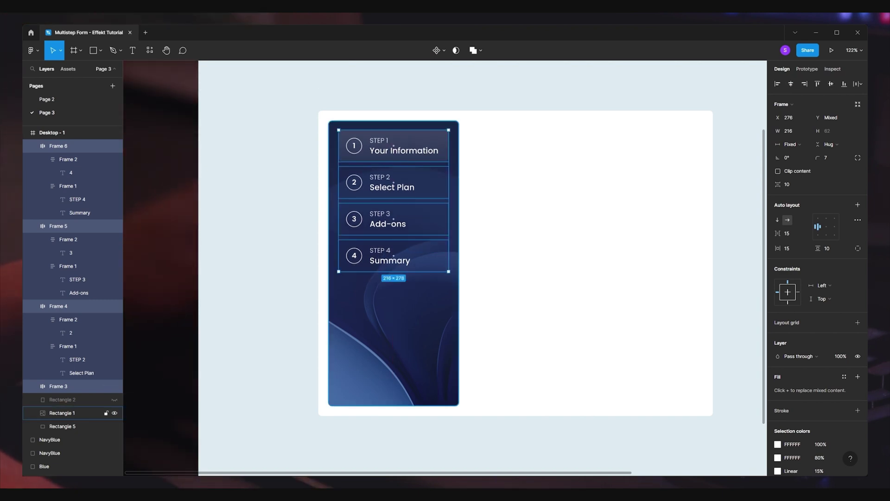
key(alt)
key(Down)
key(Down)
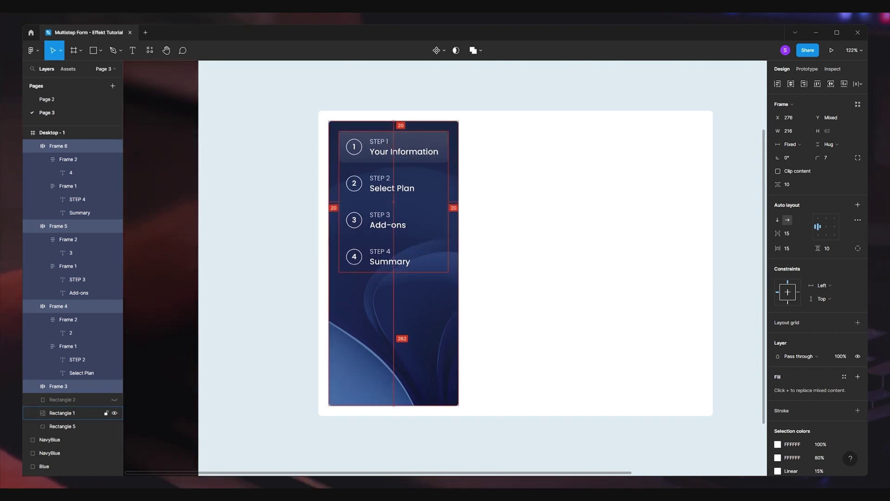
key(Escape)
scroll(471, 268, up, 2)
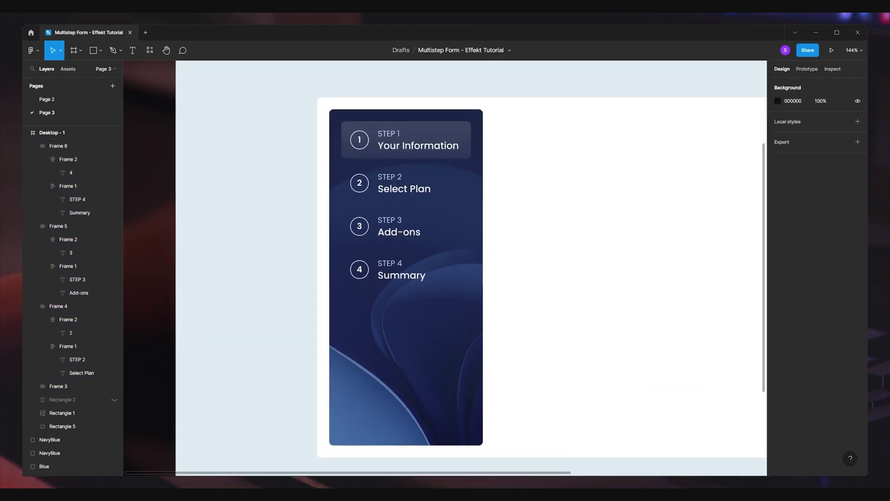
Show the hidden navy rectangle beside the side panel and collapse the step frames in the layer list
key(Tab)
key(Tab)
key(Tab)
key(Tab)
key(Tab)
key(ctrl+shift+h)
key(Escape)
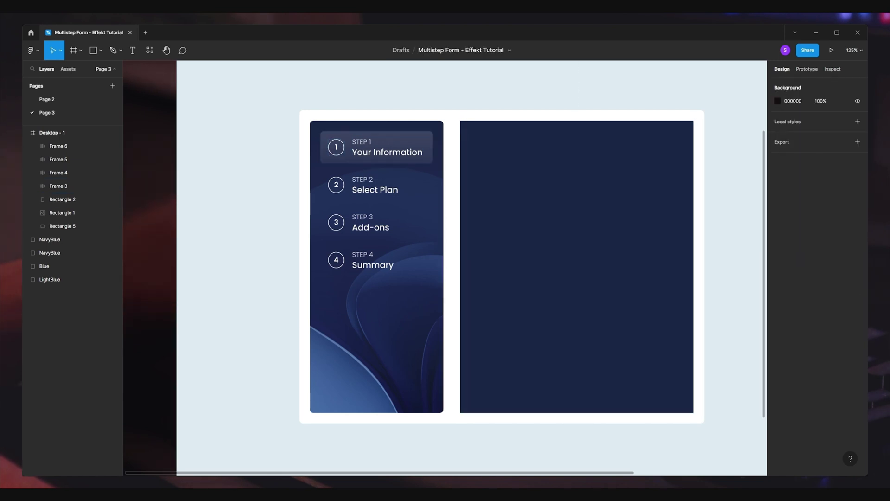
Draw a small square on the navy rectangle and set its size to 20 × 20
click(577, 267)
key(Escape)
click(576, 267)
click(100, 50)
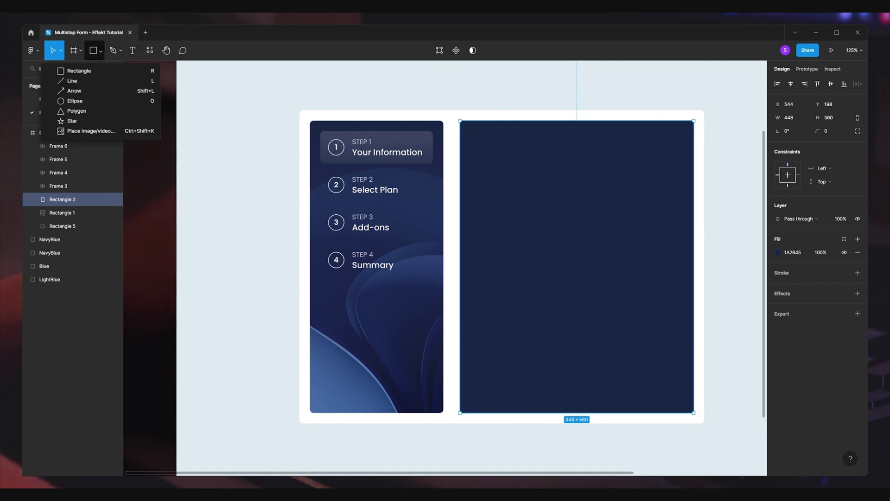
key(Escape)
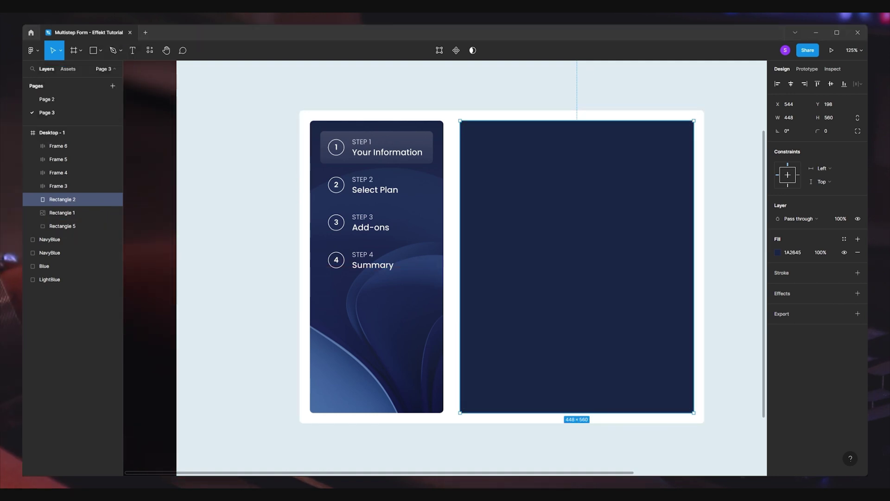
click(100, 50)
click(69, 70)
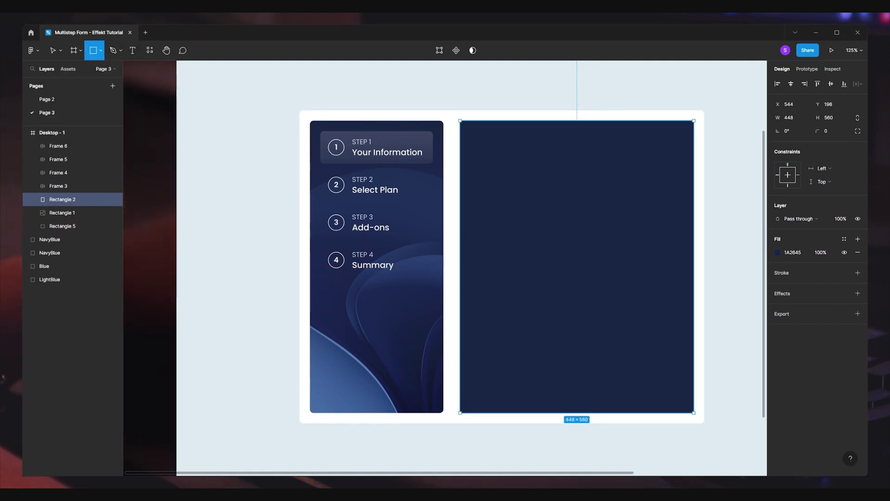
drag(496, 139, 507, 151)
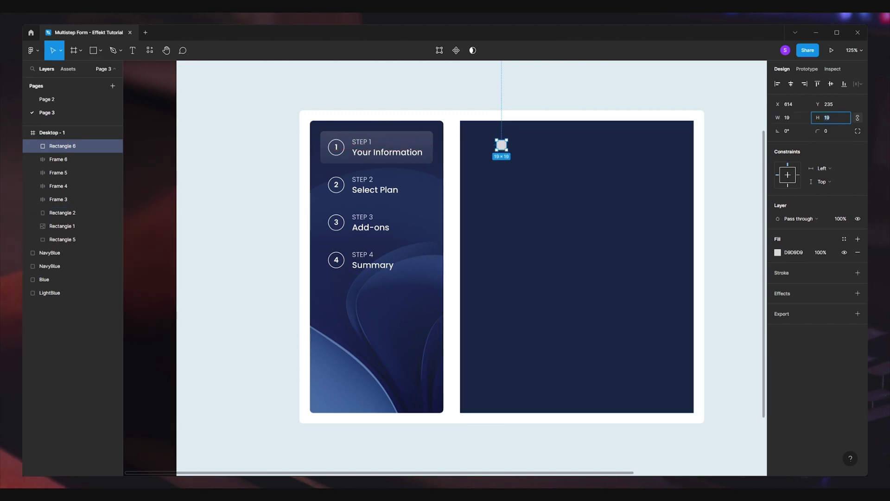
text(20)
key(Tab)
Fill the square with red FF0000 and place it and a copy in the navy rectangle's upper-left and lower-right corners
click(778, 252)
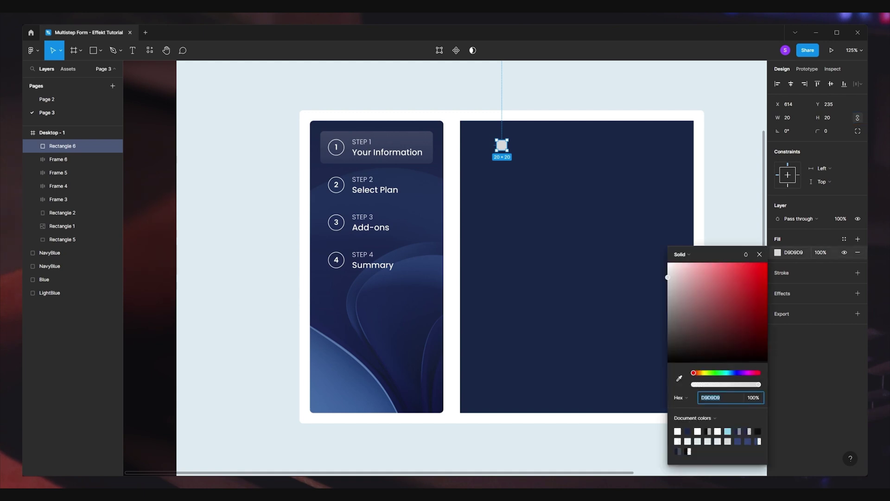
click(763, 260)
key(Escape)
key(Escape)
drag(501, 145, 689, 407)
Shrink the navy rectangle to 408 × 520 between the red squares' inner corners and fill it with DCE6FF
click(680, 399)
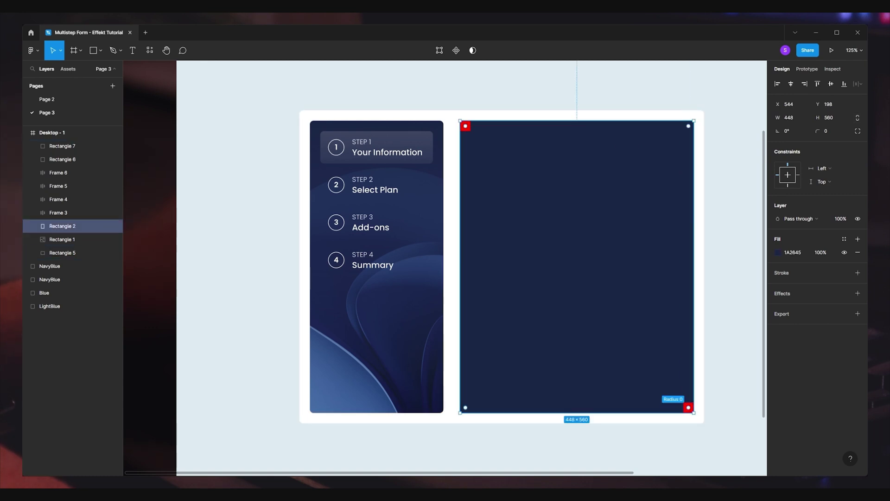
drag(460, 121, 471, 132)
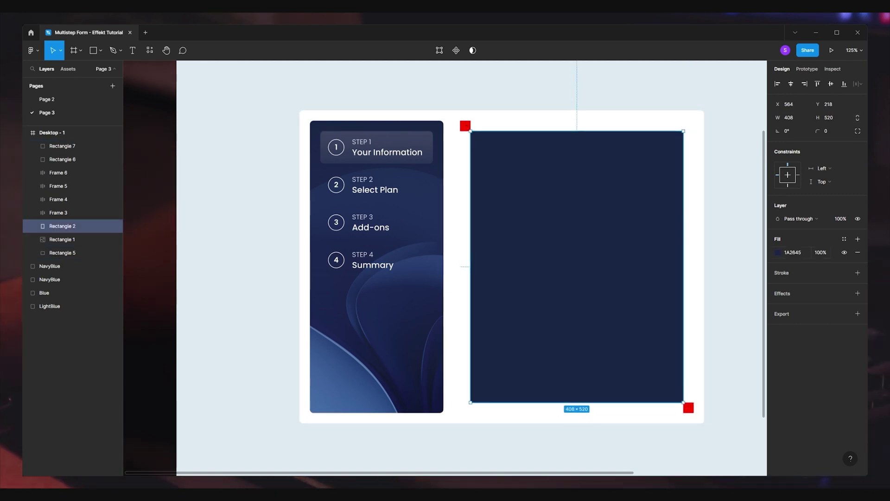
click(778, 252)
drag(730, 334, 681, 262)
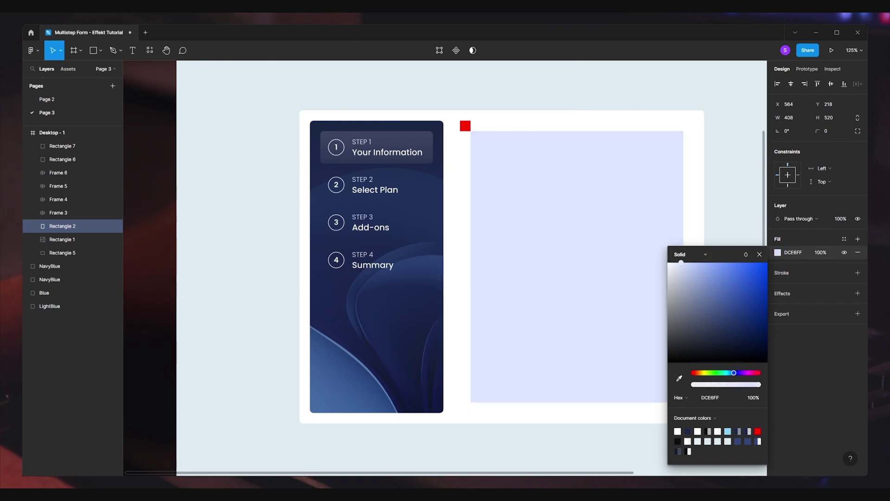
key(Escape)
key(Escape)
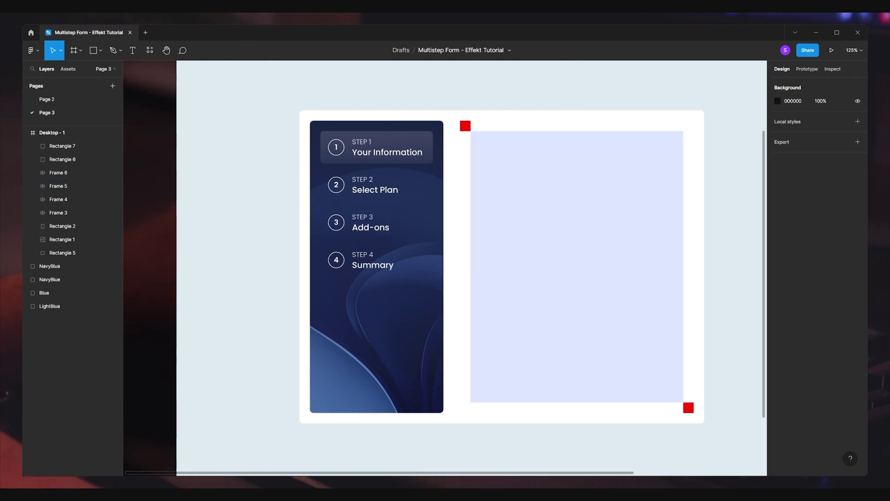
Show the rulers and place guides along all four edges of the pale blue rectangle
key(shift+1)
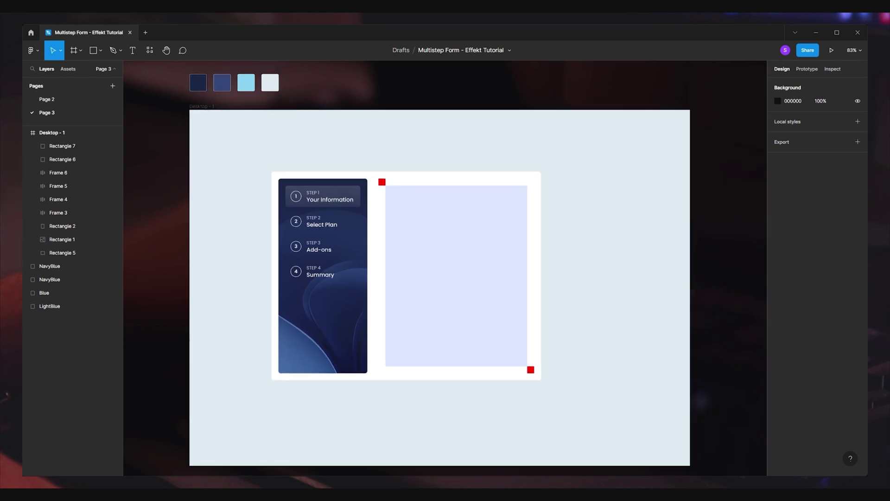
key(shift+r)
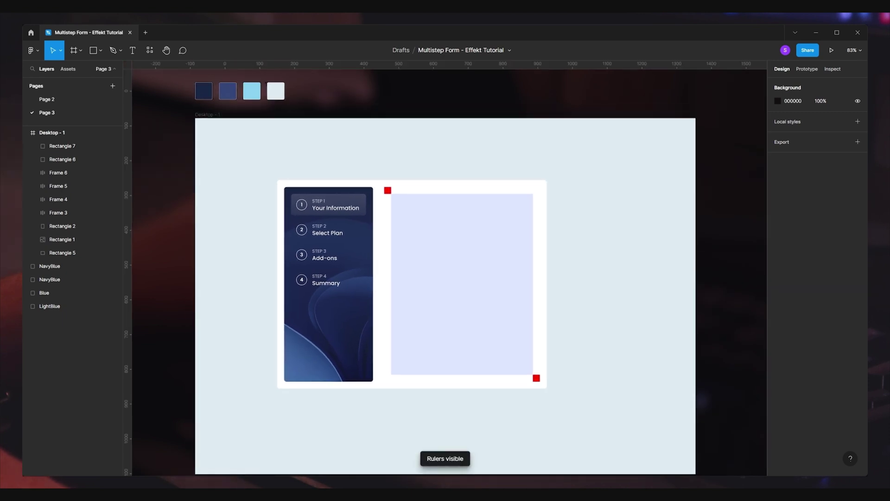
drag(163, 279, 392, 278)
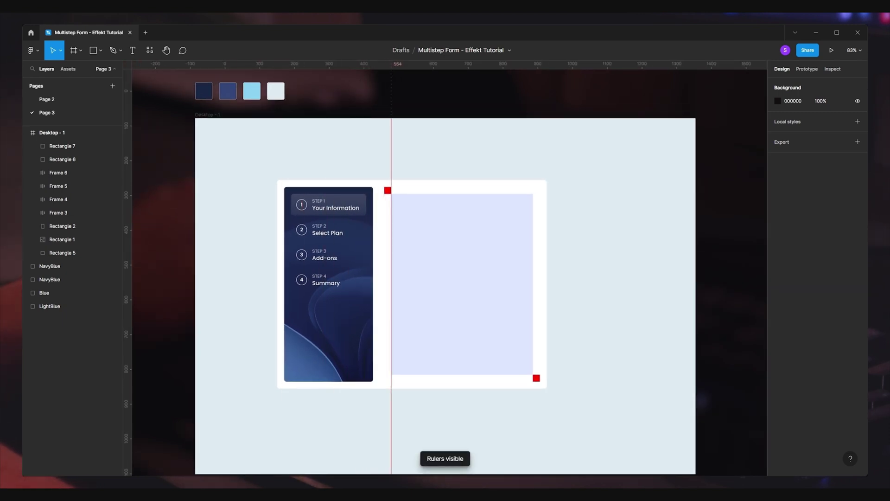
drag(128, 278, 532, 279)
drag(334, 65, 334, 194)
drag(510, 88, 510, 374)
Delete both red spacer squares and the pale blue rectangle, leaving only the guides
click(537, 378)
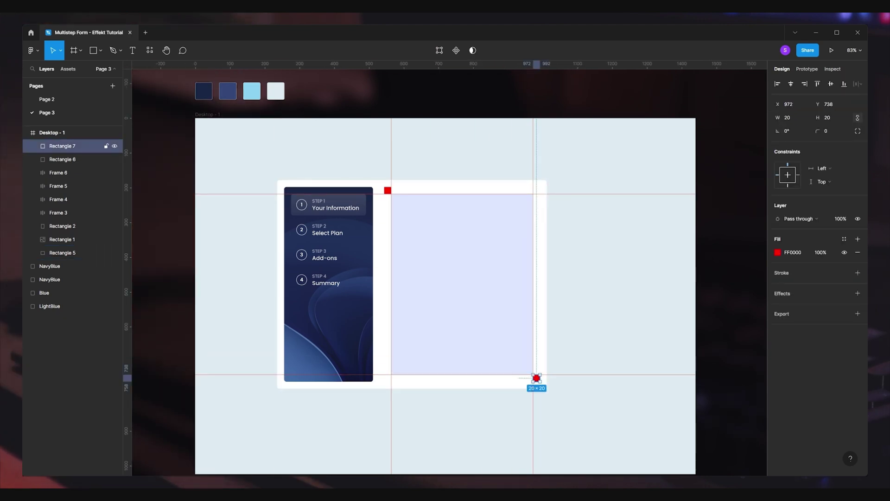
key(Delete)
click(62, 212)
key(Delete)
click(62, 146)
key(Delete)
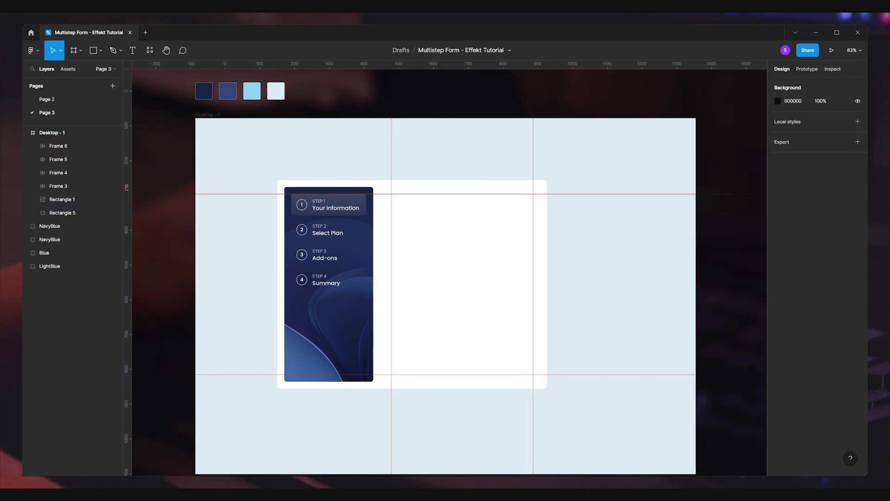
Add the text "Personal Information" near the upper-left corner of the guided form area
scroll(375, 237, up, 5)
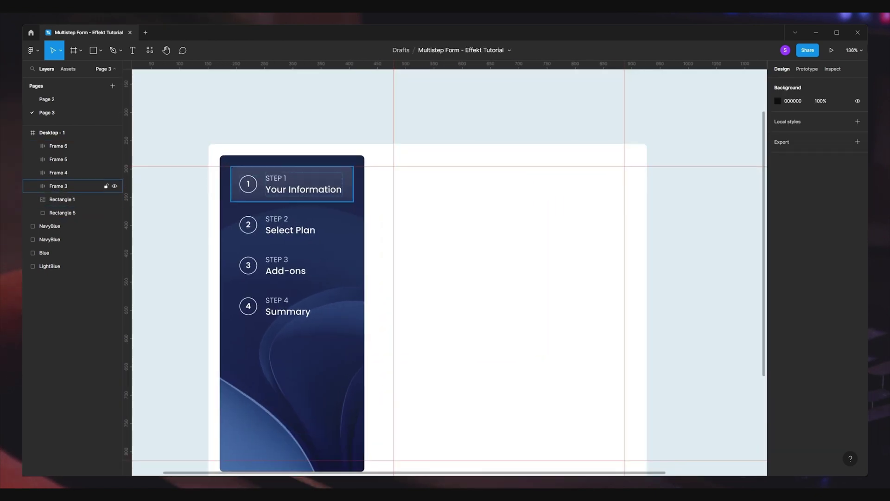
scroll(443, 177, down, 6)
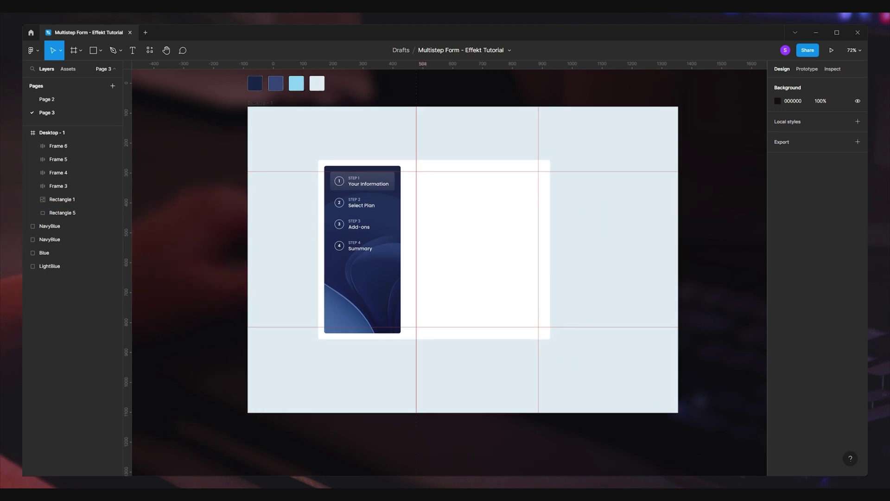
key(t)
click(431, 180)
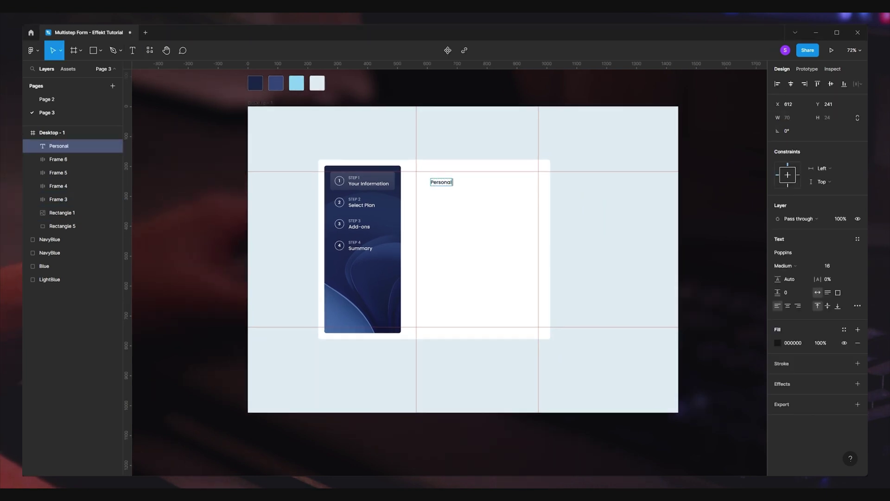
text(Personal Information)
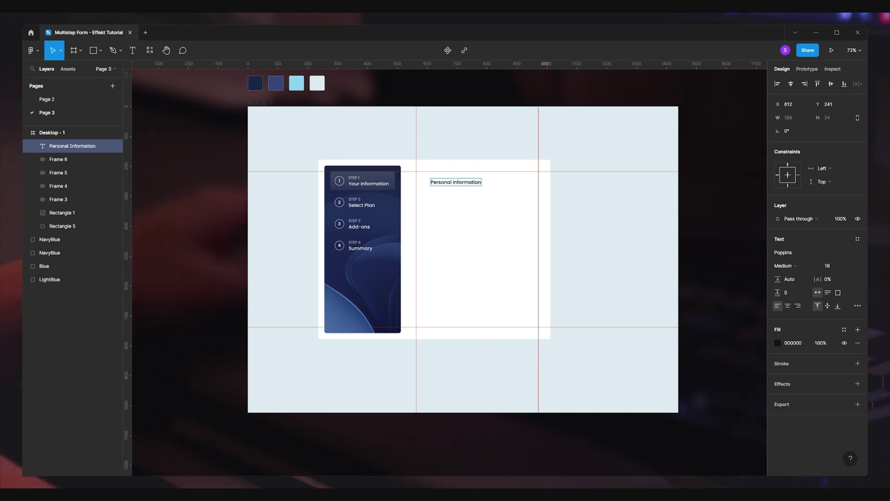
Set the Personal Information heading to font size 23 and fill it with the navy colour 1A2645
key(Escape)
text(2)
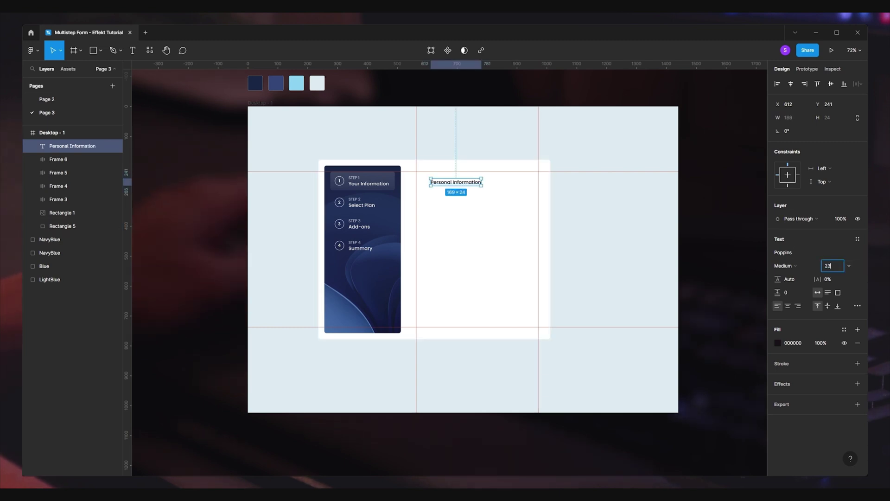
text(3)
key(Return)
click(777, 343)
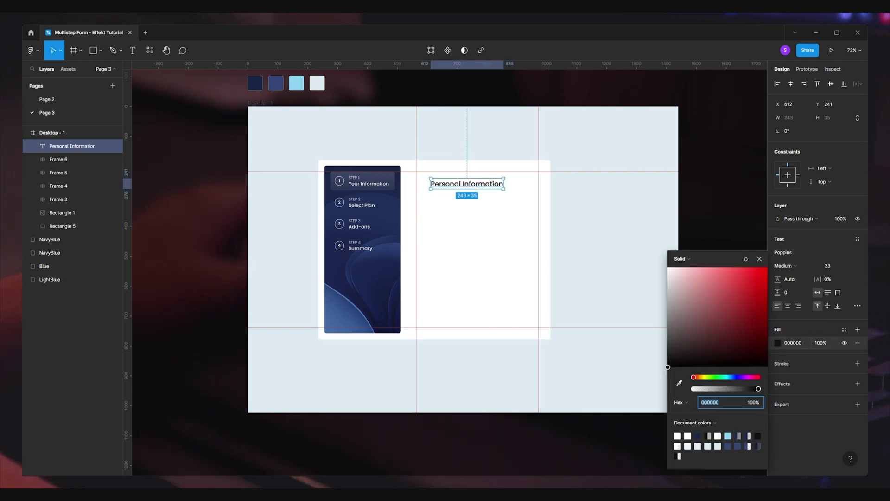
key(i)
click(195, 218)
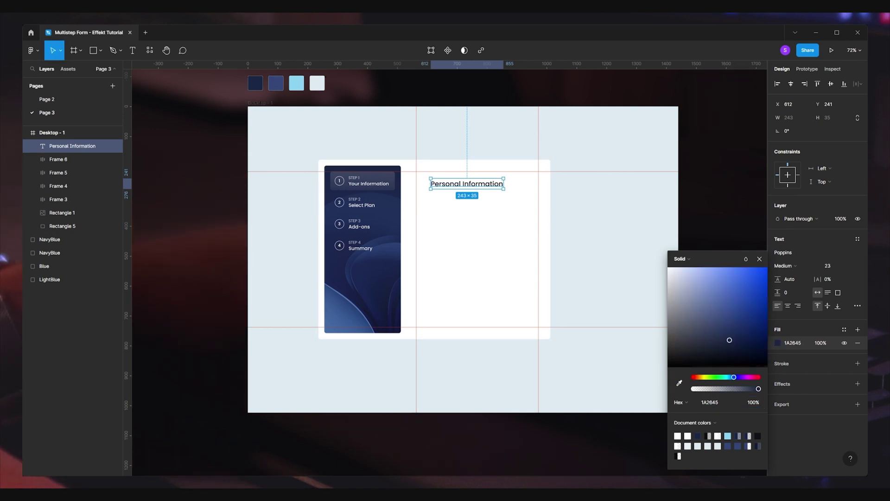
Move the Personal Information heading so it starts at the upper-left intersection of the form guides
click(190, 231)
drag(466, 184, 451, 178)
scroll(422, 179, up, 10)
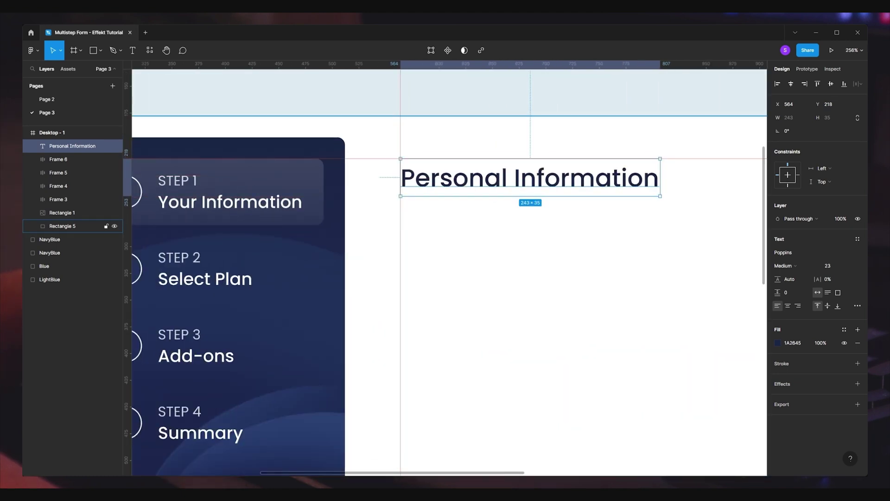
Duplicate the heading directly below itself and change the copy's text to "Please provide your name, email address, and phone number."
key(shift+1)
key(ctrl+d)
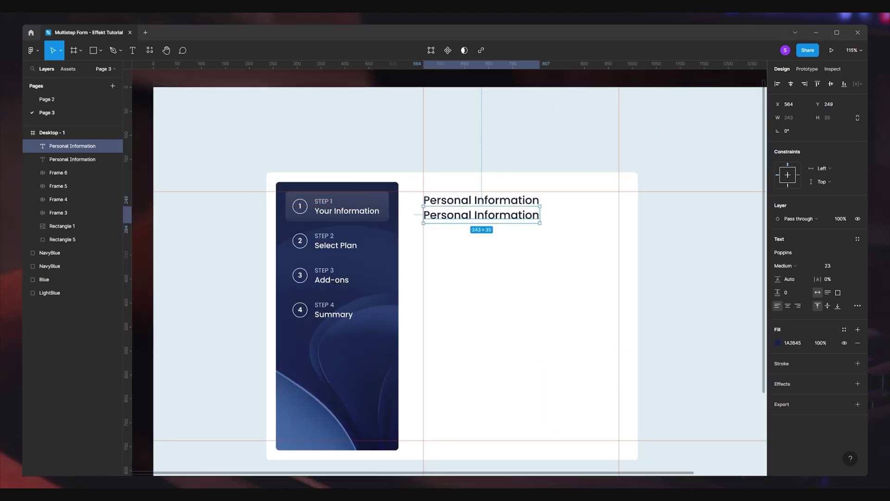
key(Return)
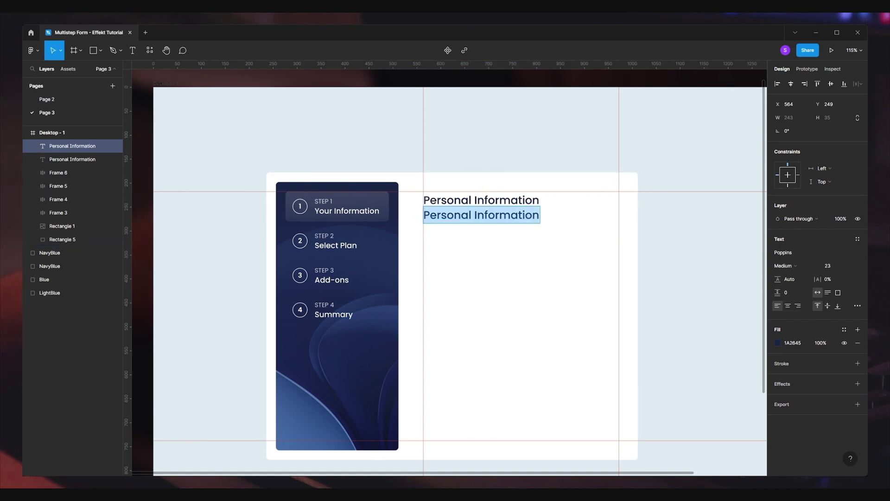
text(Please p)
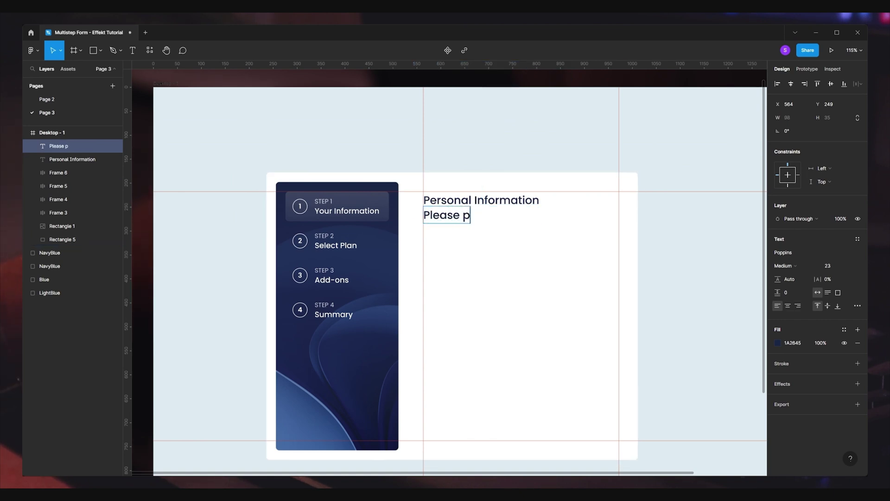
text(r)
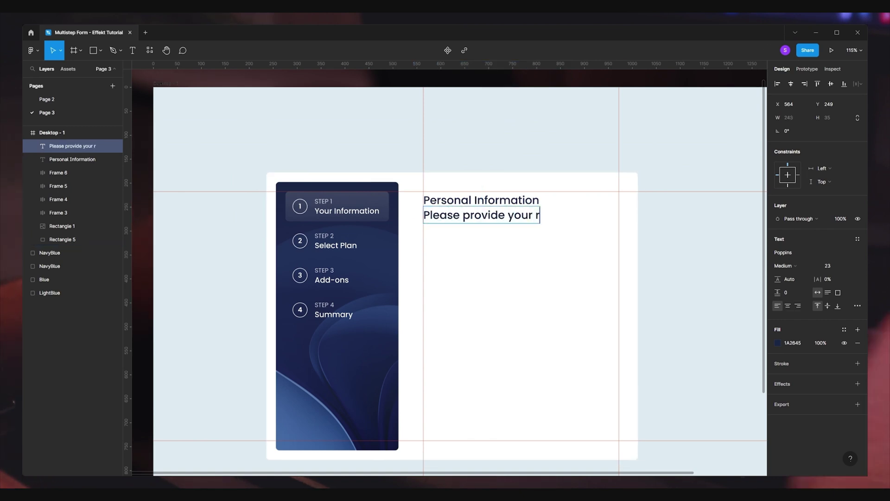
key(BackSpace)
text(name, email address, and phone number)
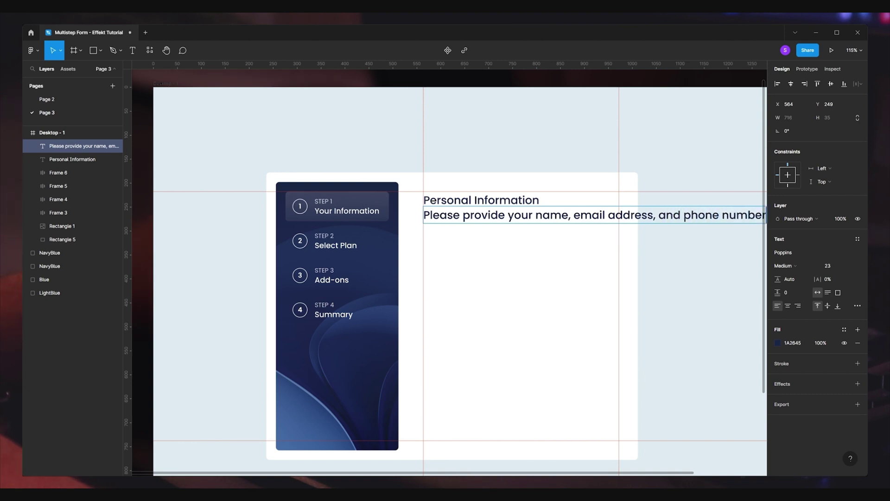
key(Escape)
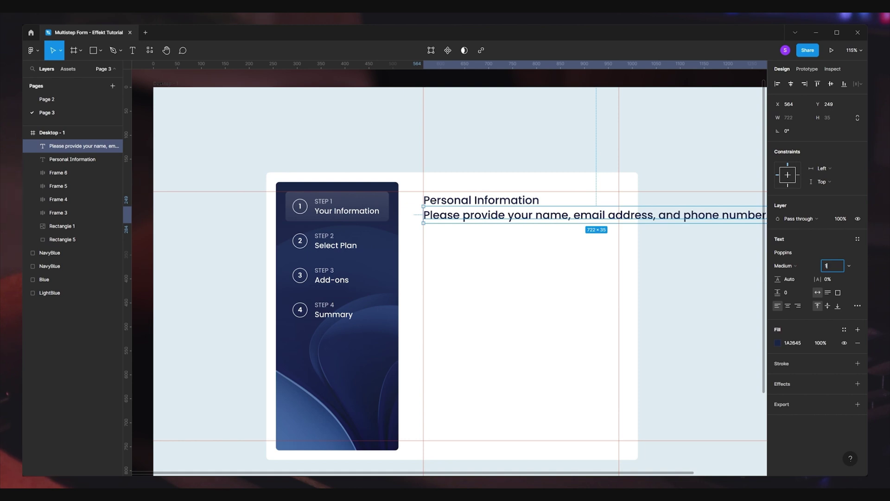
Set the description text below the heading to size 12 in Poppins Regular
key(Return)
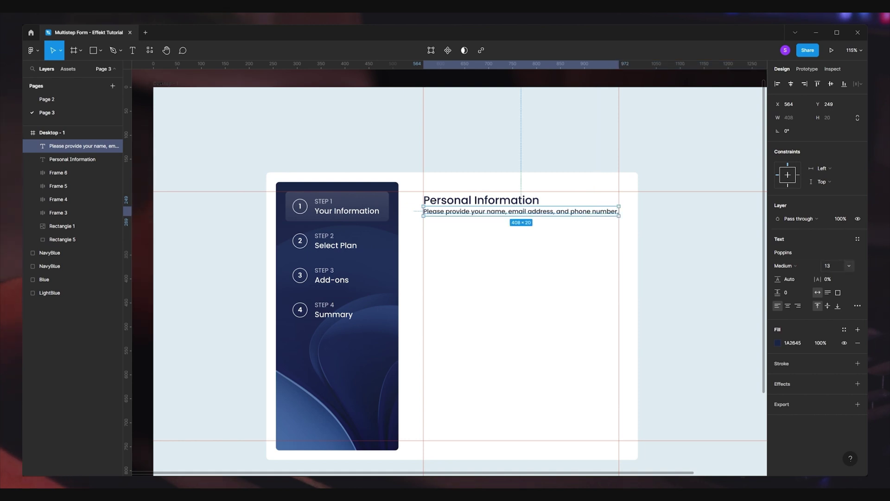
key(Return)
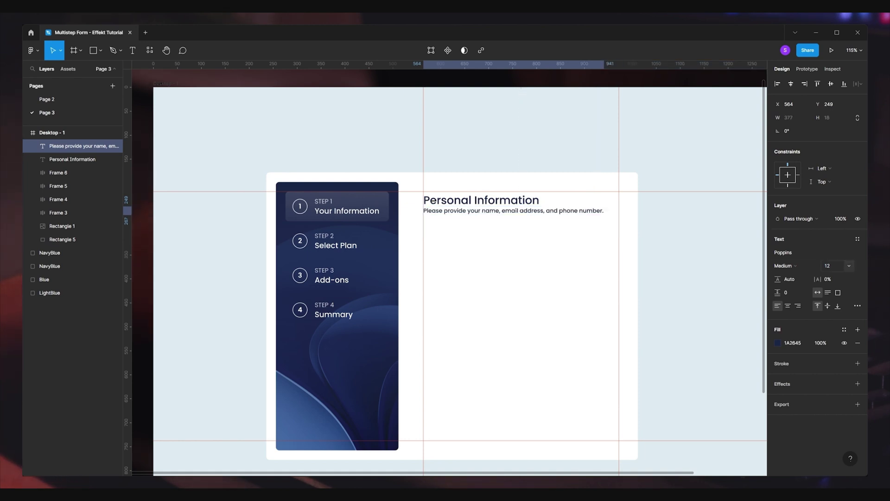
click(784, 266)
click(790, 255)
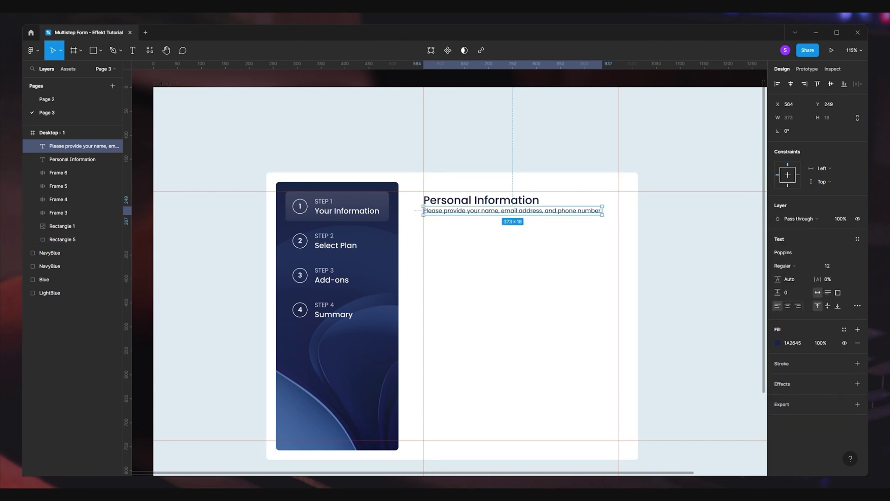
Reduce the fill opacity of the description text to 60%
click(821, 343)
key(Return)
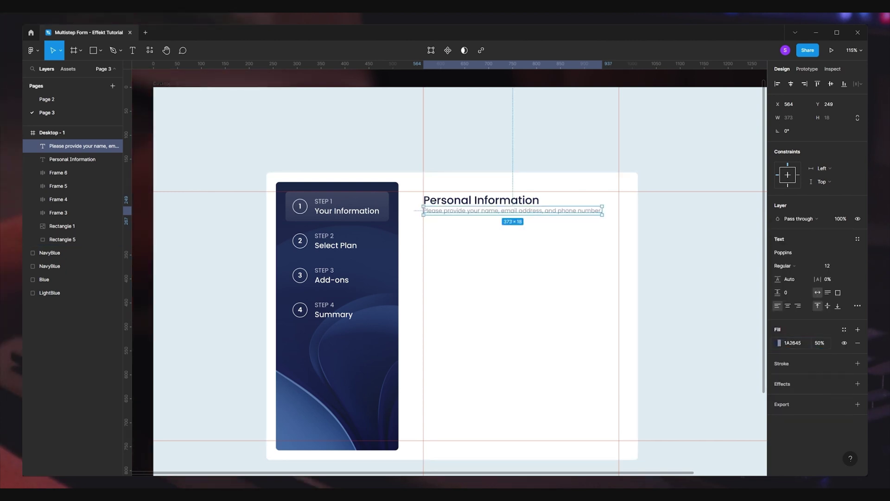
key(Escape)
click(83, 146)
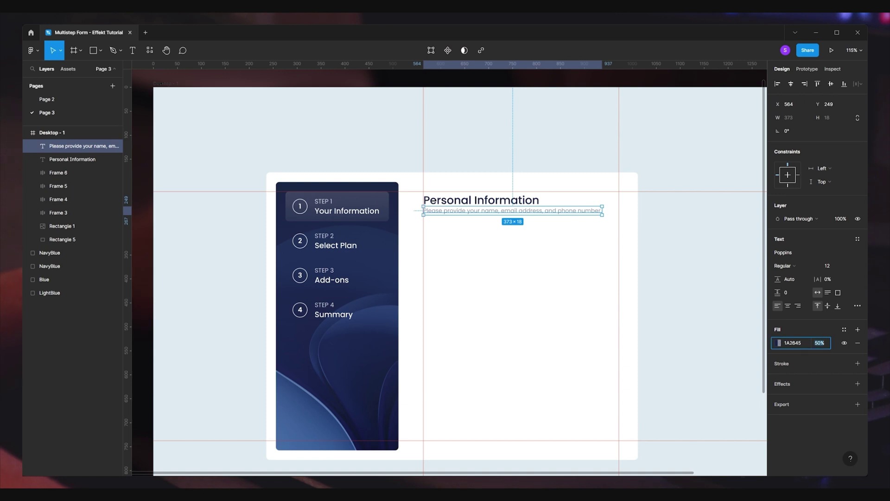
key(Escape)
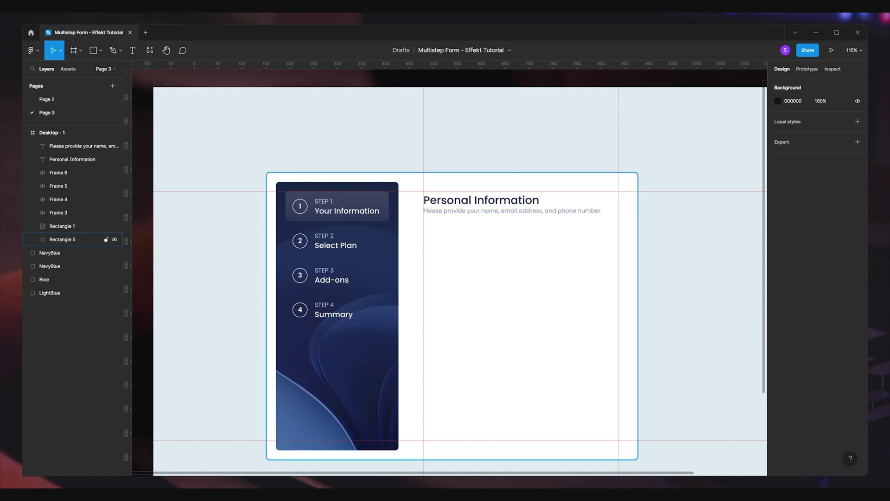
Combine the Personal Information heading and its description text in a vertical auto layout frame
scroll(492, 234, up, 3)
click(83, 145)
shift+click(72, 159)
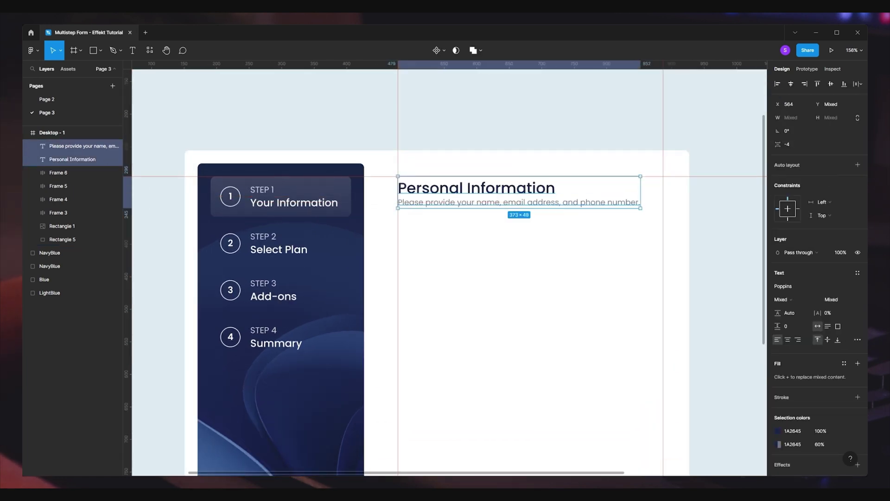
key(shift+a)
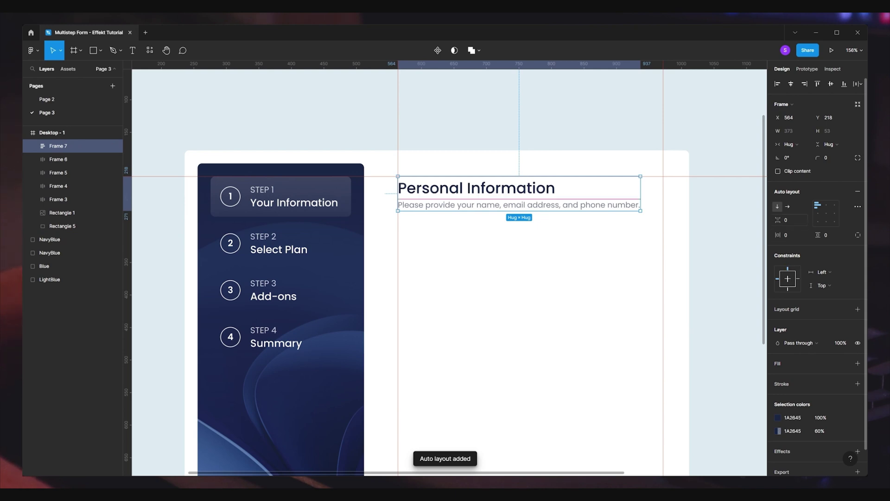
Try a spacing of -2 between the heading and description in their auto layout frame, and set it back to 0
click(788, 220)
text(-2)
key(Return)
key(Escape)
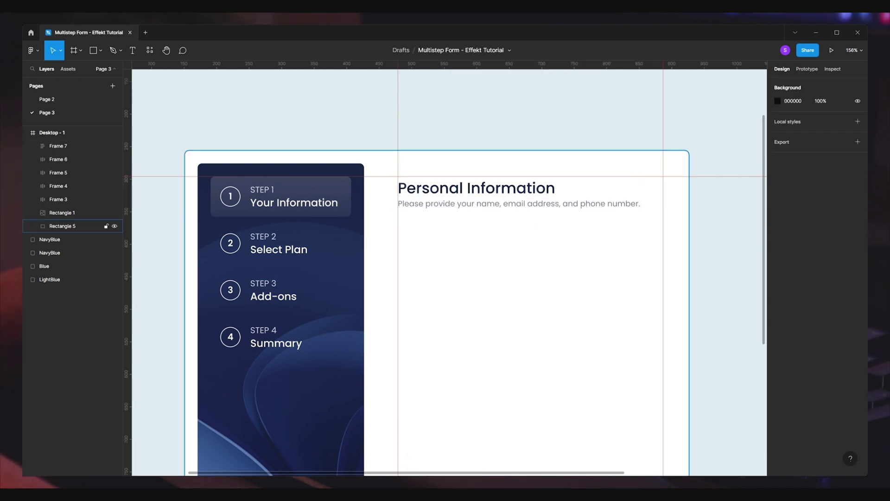
click(58, 146)
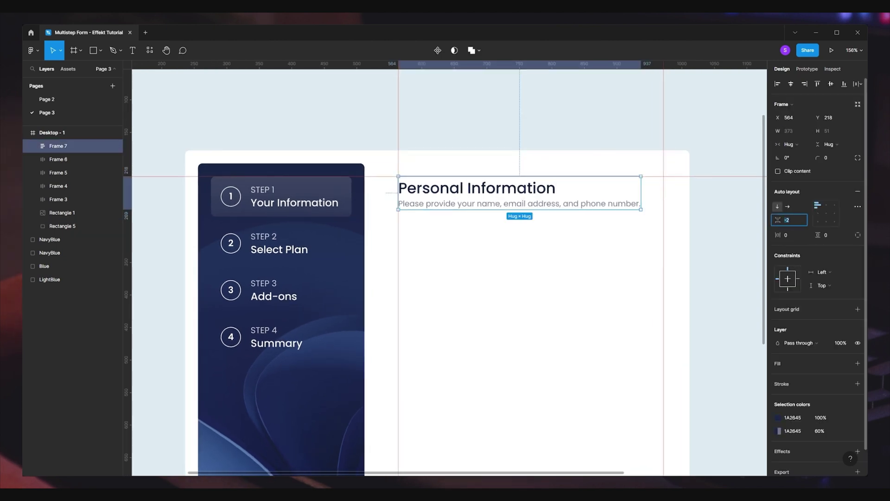
key(Return)
key(Escape)
click(58, 145)
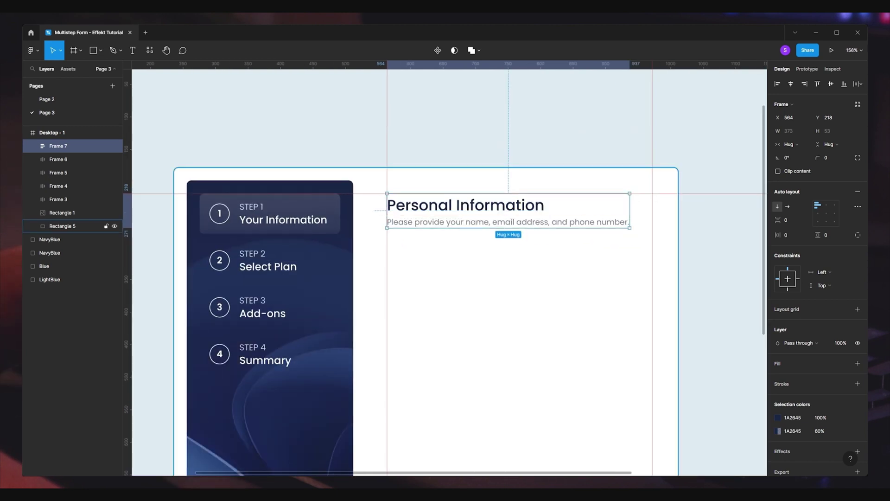
key(Escape)
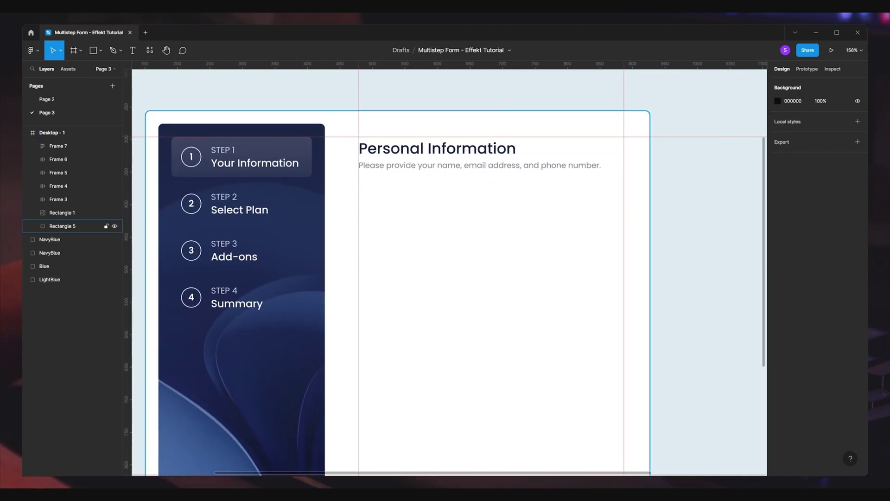
Draw a 408 × 40 rectangle between the two vertical guides, below the description text
scroll(449, 272, down, 2)
key(r)
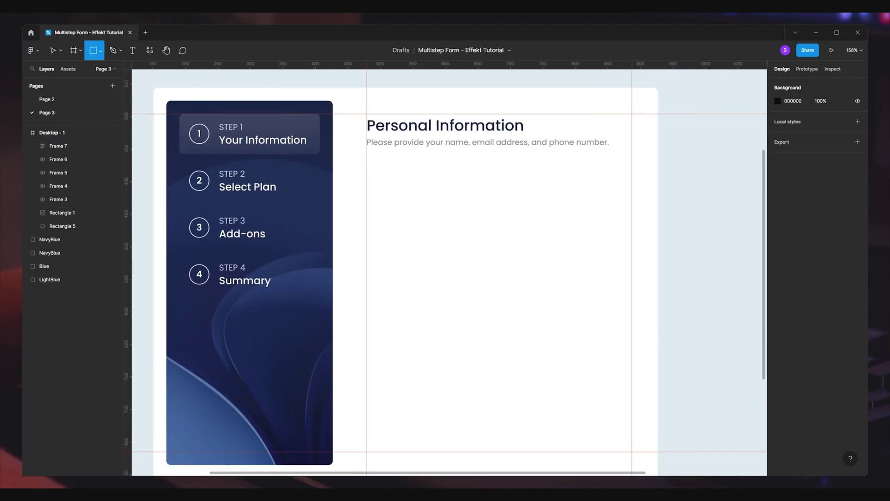
drag(367, 182, 632, 207)
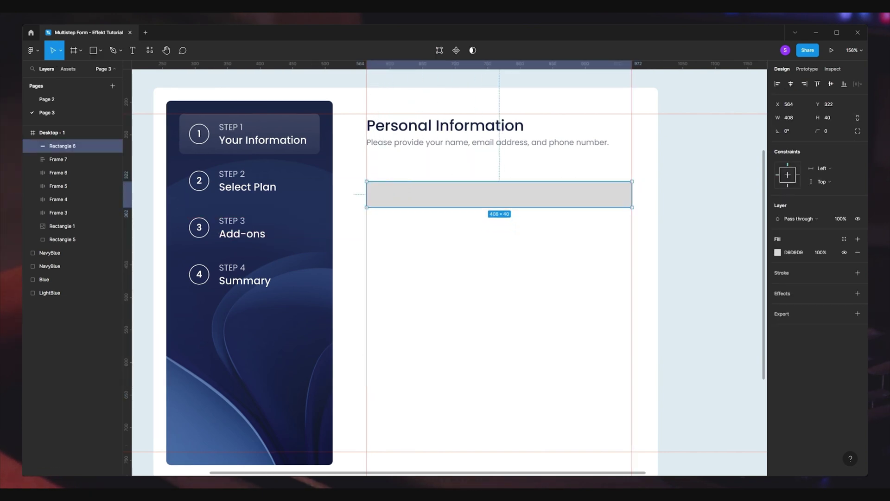
drag(499, 194, 499, 284)
key(ctrl+z)
key(ctrl+z)
Remove the rectangle's fill and give it an inside stroke of width 1
click(778, 252)
click(858, 252)
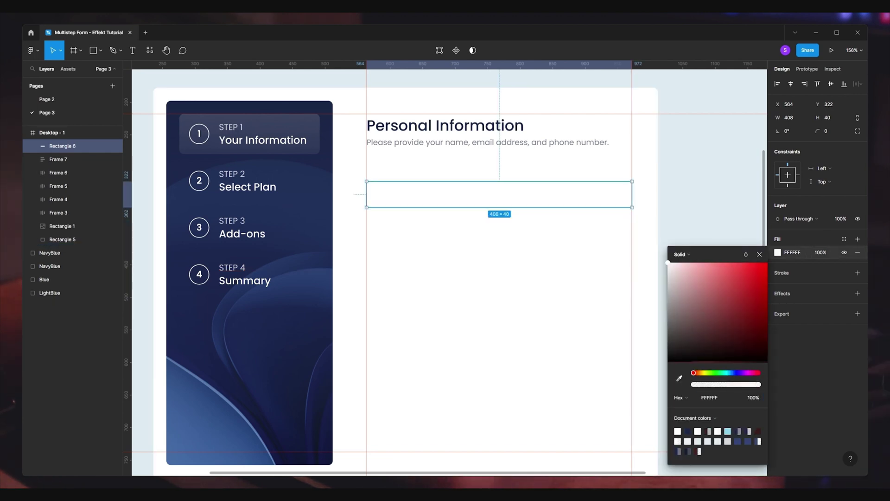
click(858, 259)
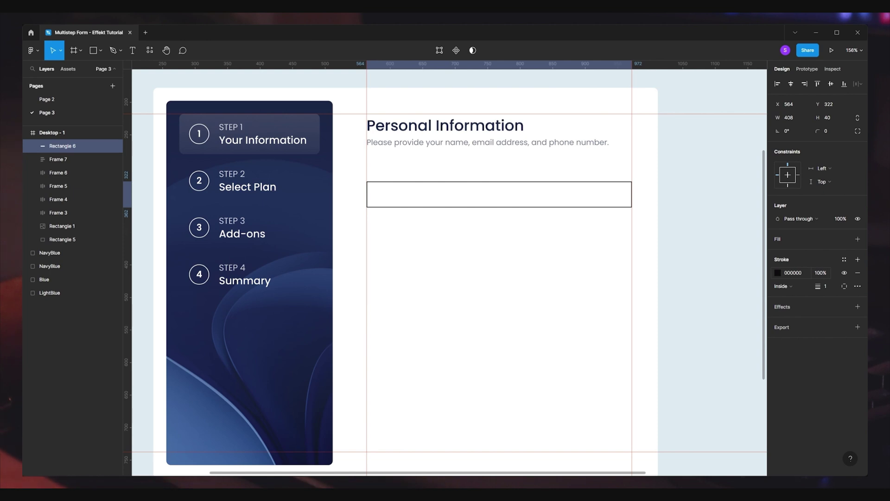
Set the rectangle's stroke colour to 1A2645 with 15% opacity
click(778, 272)
text(1A2645)
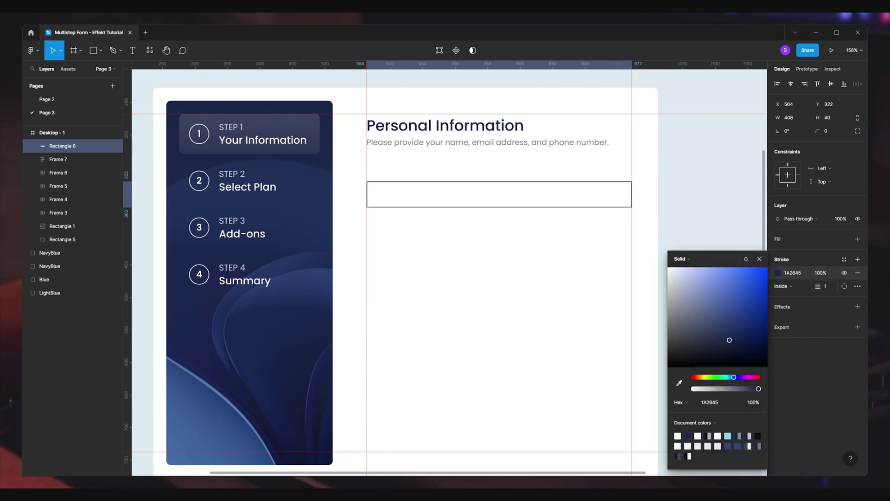
key(Return)
text(15)
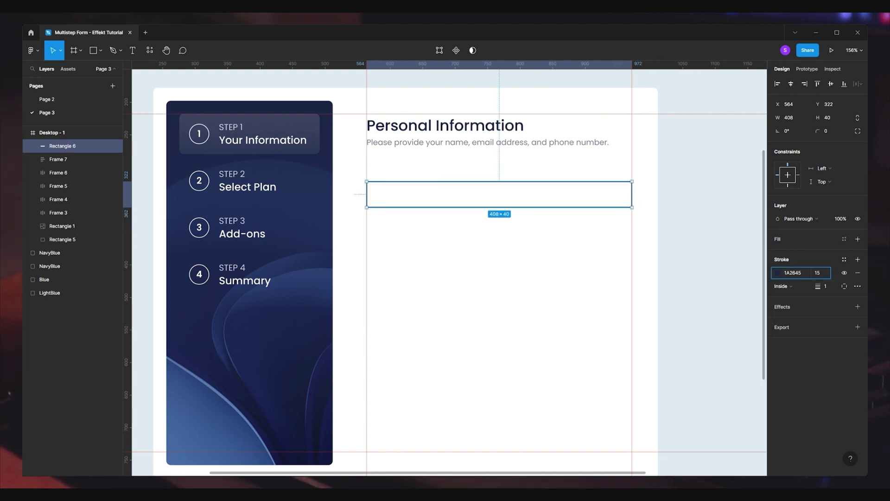
Round the input rectangle's corners to a radius of 4 and set its stroke opacity to 17%
click(831, 131)
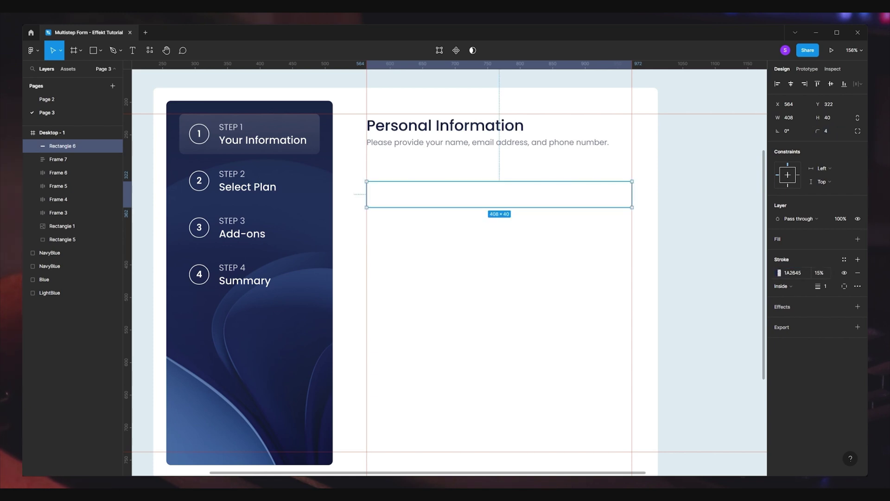
key(Escape)
key(Escape)
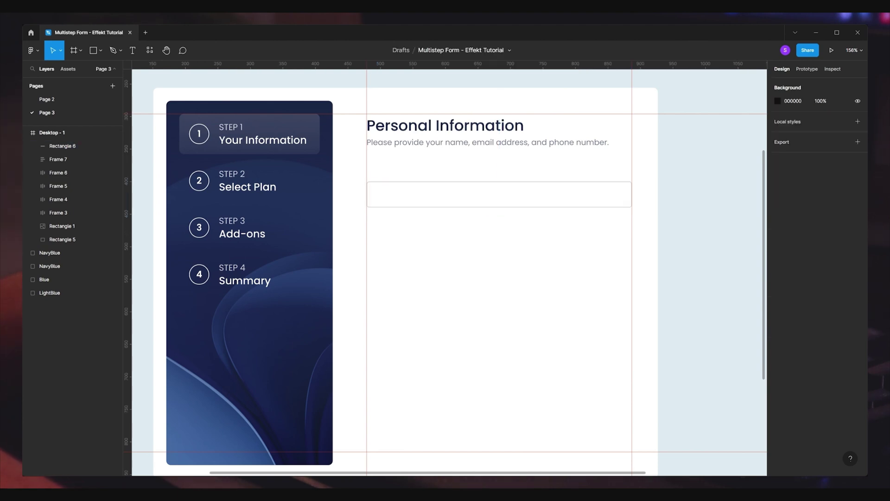
click(62, 145)
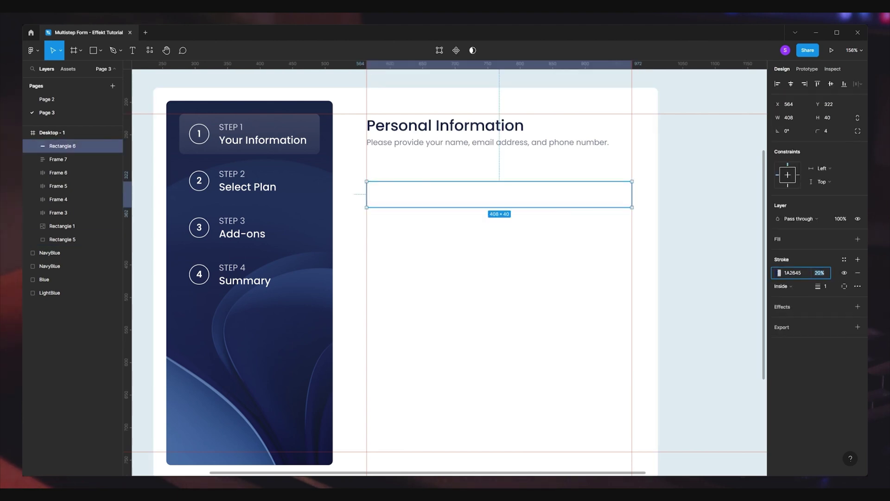
key(Escape)
Copy the description text, change the copy to "Name", and place it on the left guide just above the input rectangle
click(445, 125)
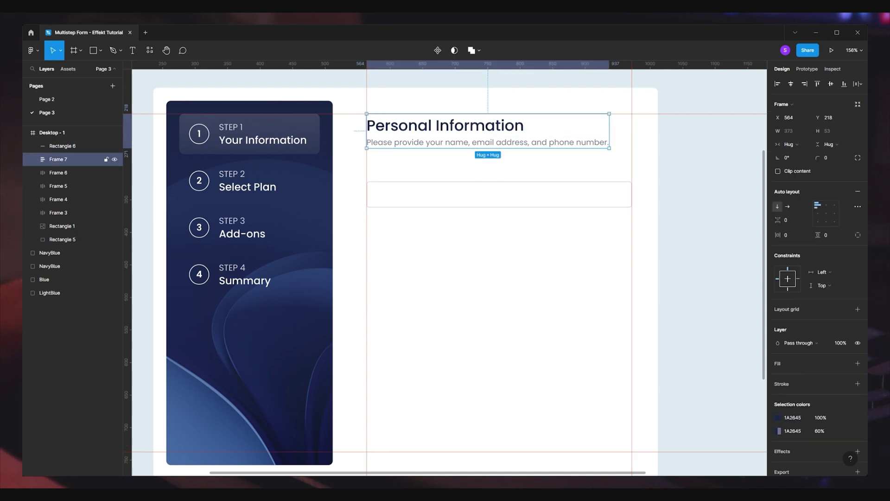
double_click(487, 141)
click(510, 325)
scroll(449, 269, up, 2)
key(ctrl+v)
drag(195, 89, 561, 263)
key(Return)
key(BackSpace)
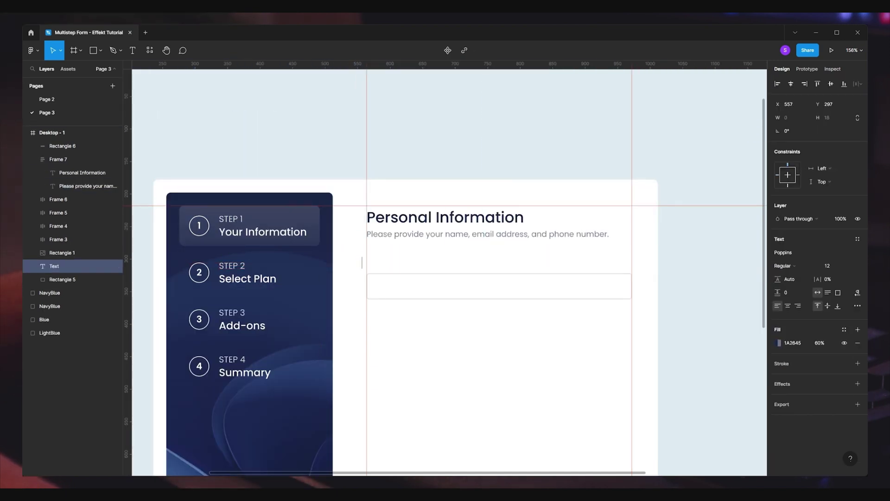
key(Escape)
drag(373, 262, 378, 267)
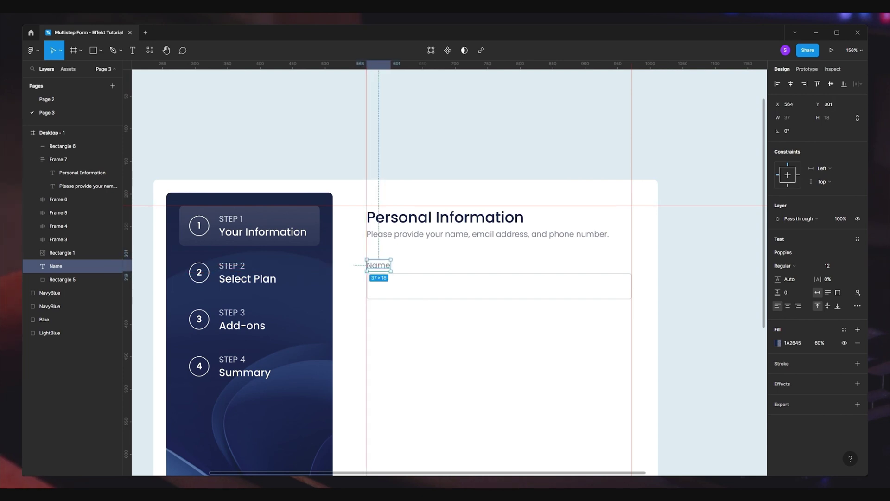
shift+click(62, 145)
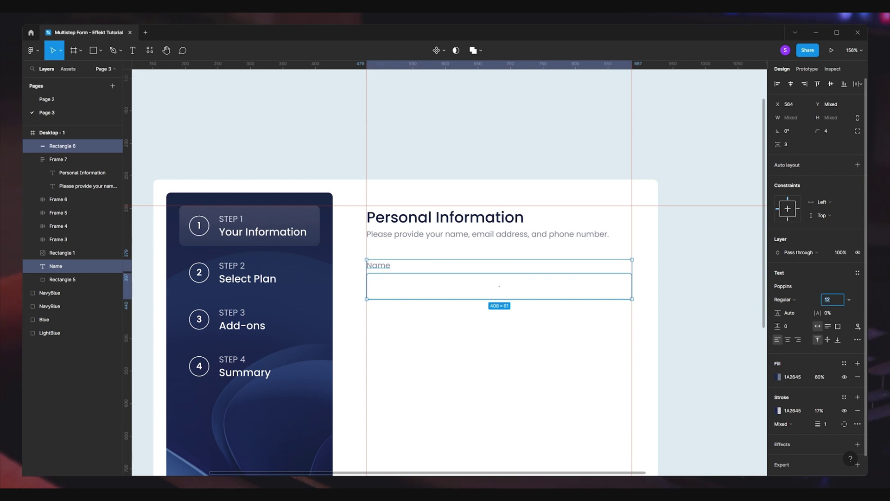
key(Escape)
click(115, 266)
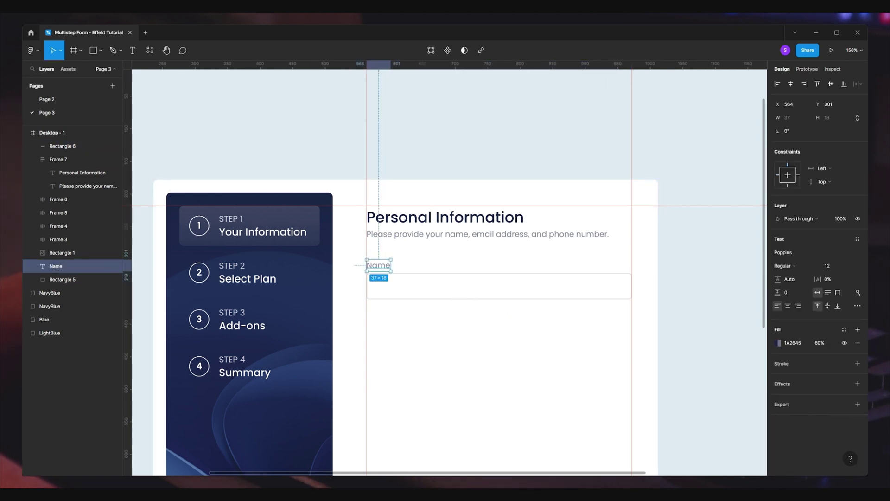
key(Escape)
click(62, 146)
key(Escape)
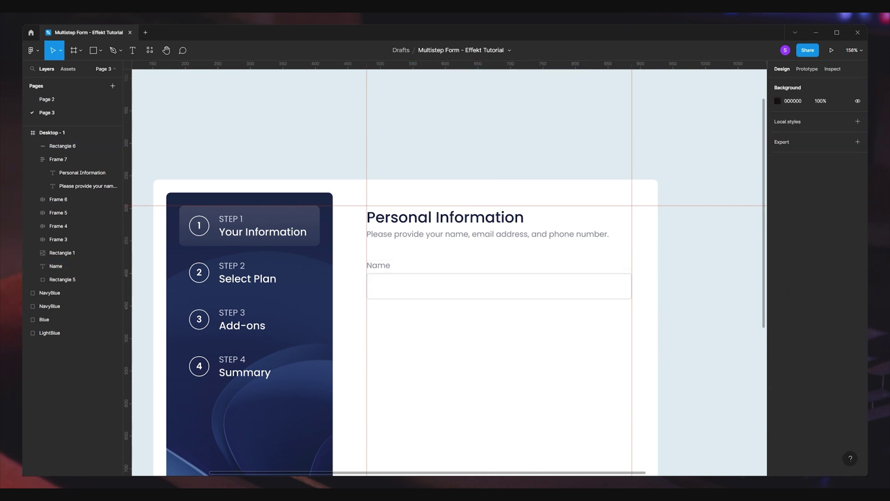
Set the Name label's fill opacity to 80%
click(115, 266)
click(819, 343)
text(100)
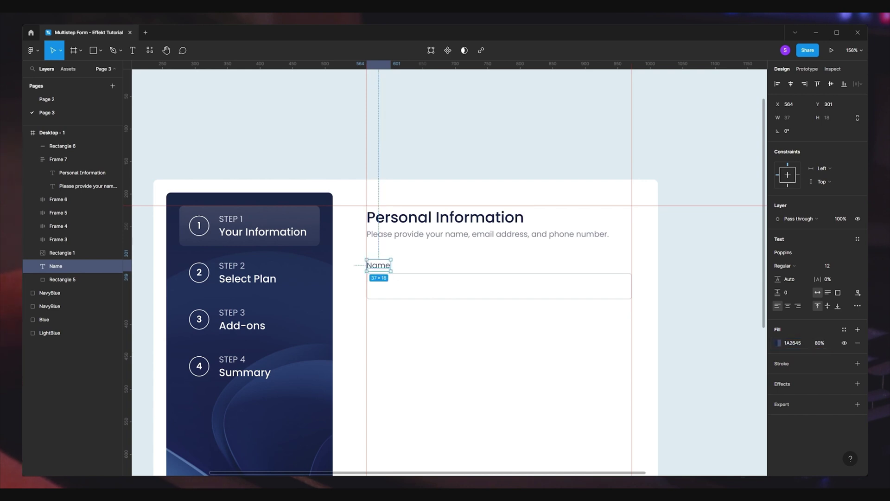
key(Escape)
click(62, 146)
shift+click(61, 266)
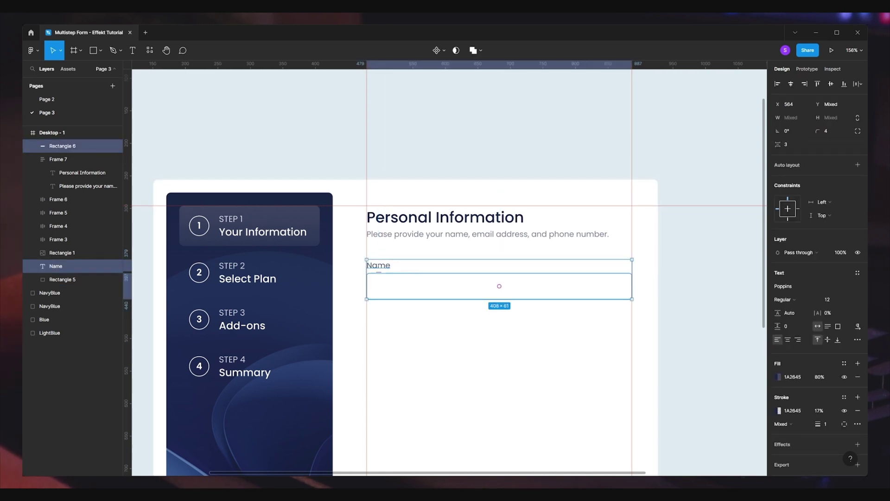
Check the description text's style and return the Name label's fill opacity to a matching 60%
click(65, 160)
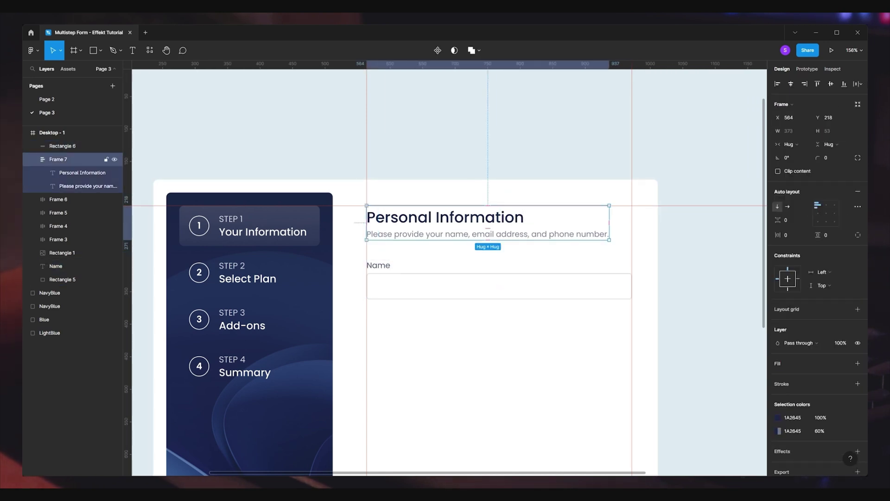
click(56, 266)
click(79, 186)
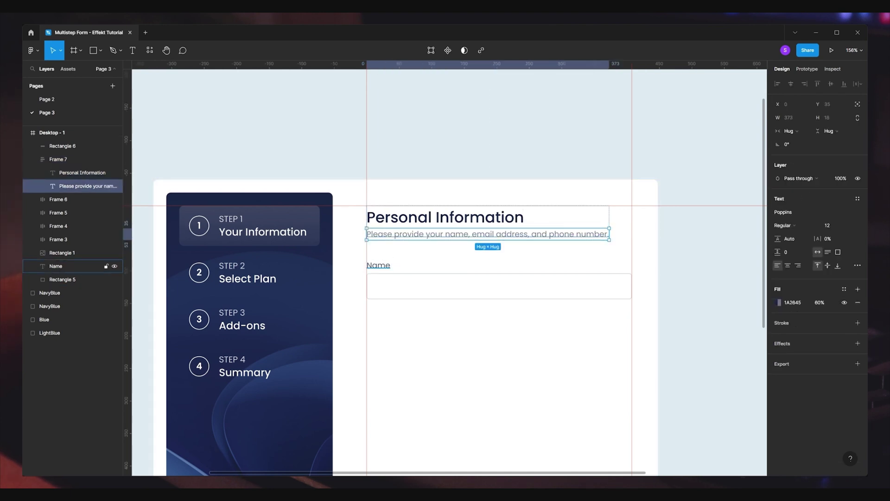
click(69, 266)
key(Return)
key(Escape)
Wrap the Name label and its input rectangle in a vertical auto layout with a spacing of 5
click(500, 286)
shift+click(379, 265)
key(shift+a)
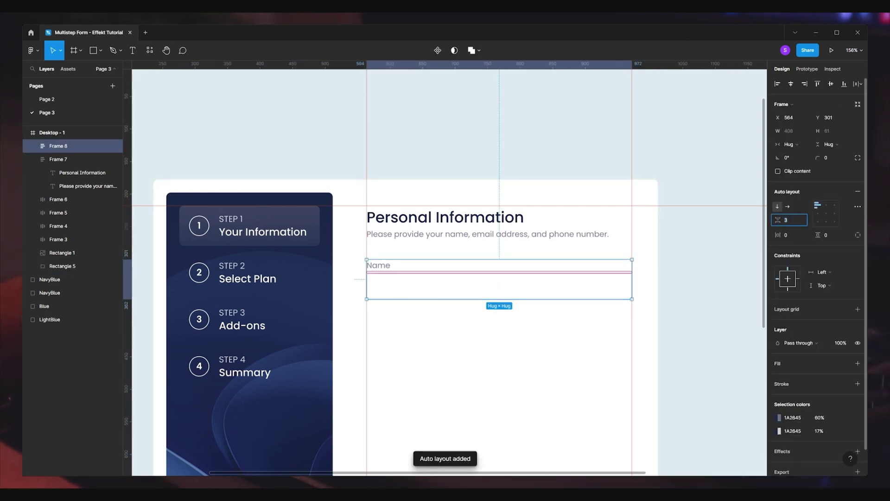
key(Escape)
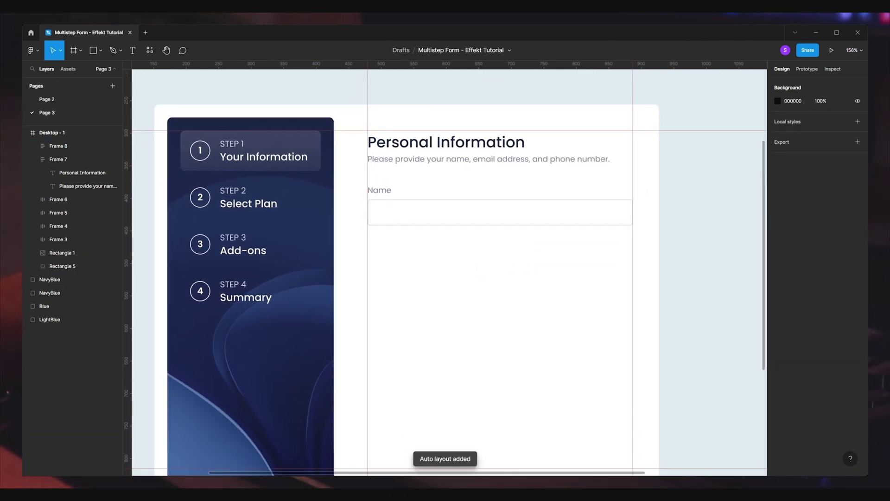
Move the Name field group down to Y 342 and stack two duplicates of it below, aligned between the vertical guides
drag(464, 214, 464, 241)
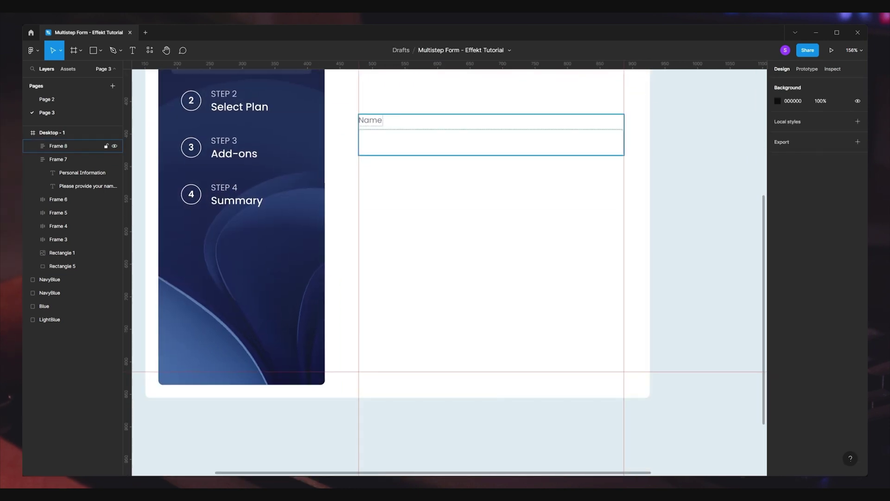
key(ctrl+d)
key(ctrl+d)
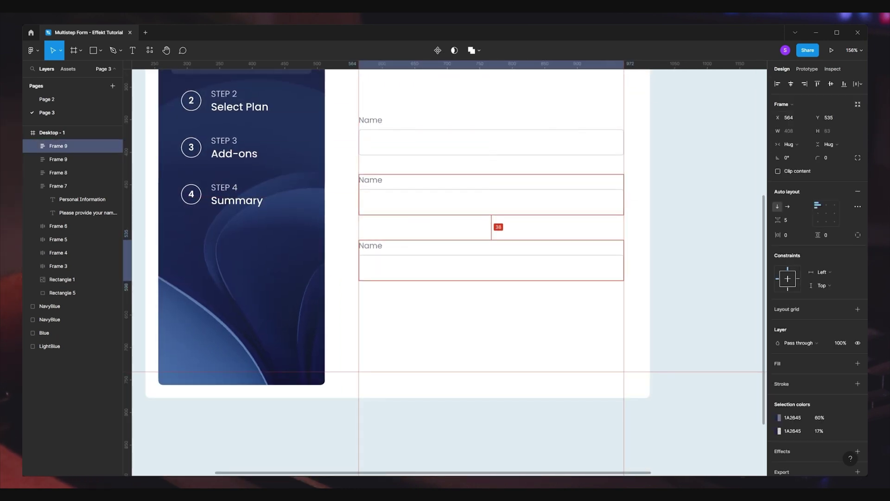
Change the second field's label to "Email" and the third field's label to "Phone Number"
double_click(371, 180)
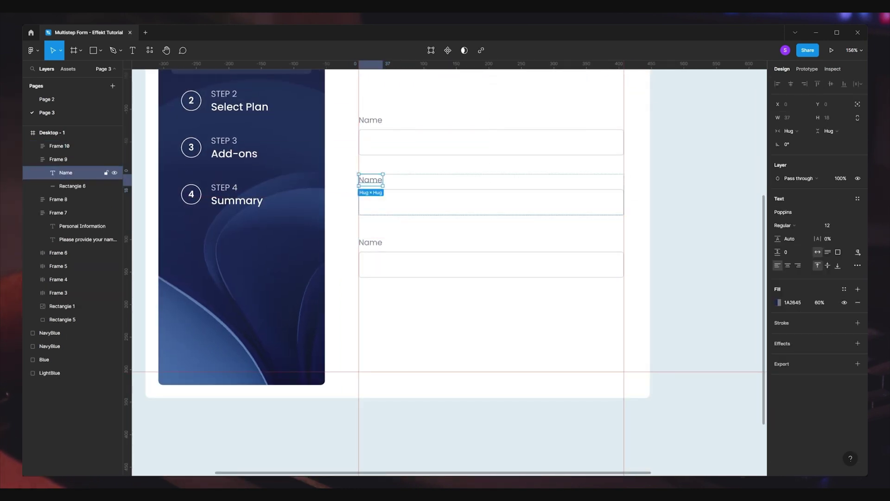
key(Return)
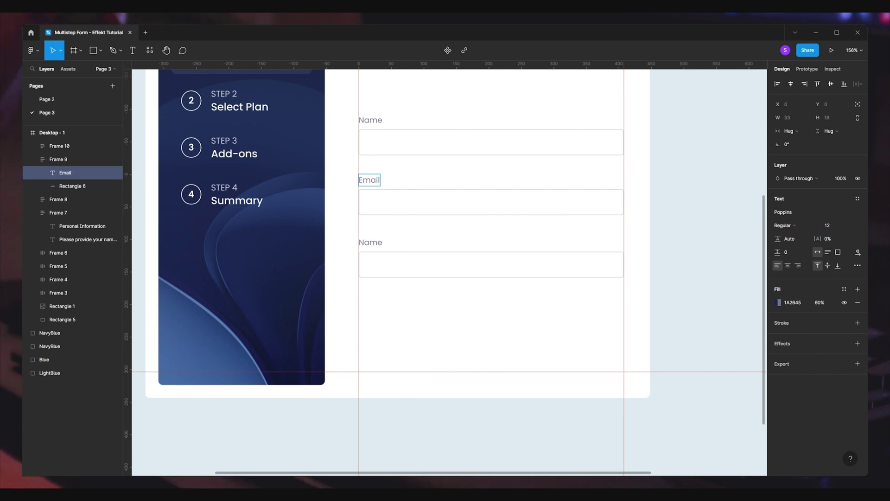
click(371, 242)
double_click(370, 242)
key(Return)
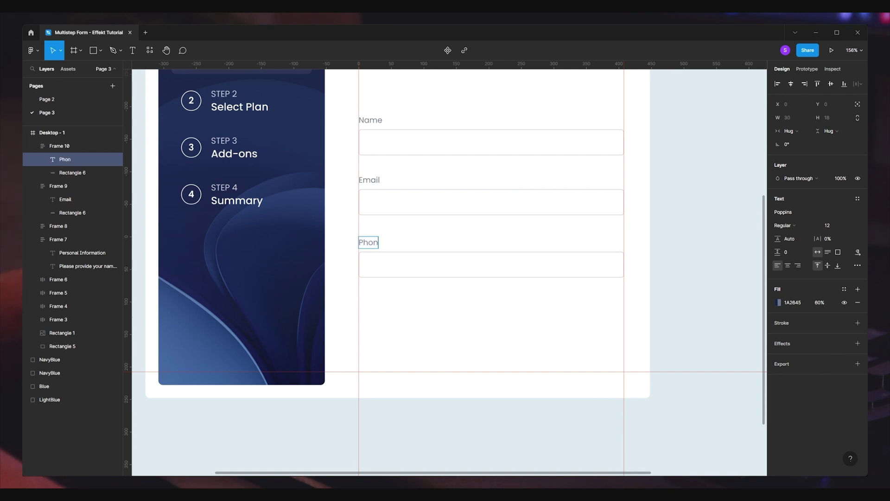
Try adding an auto layout to the Phone Number label with the Name and Email groups, and undo it
click(370, 242)
double_click(370, 242)
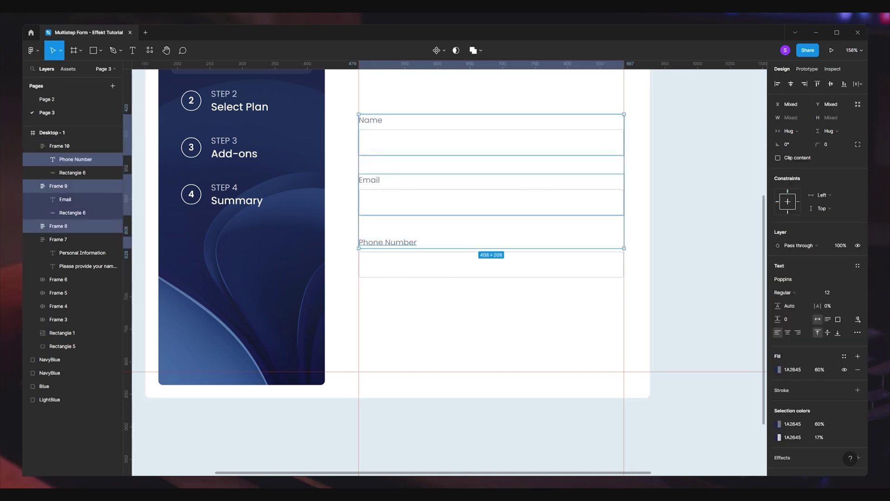
key(shift+a)
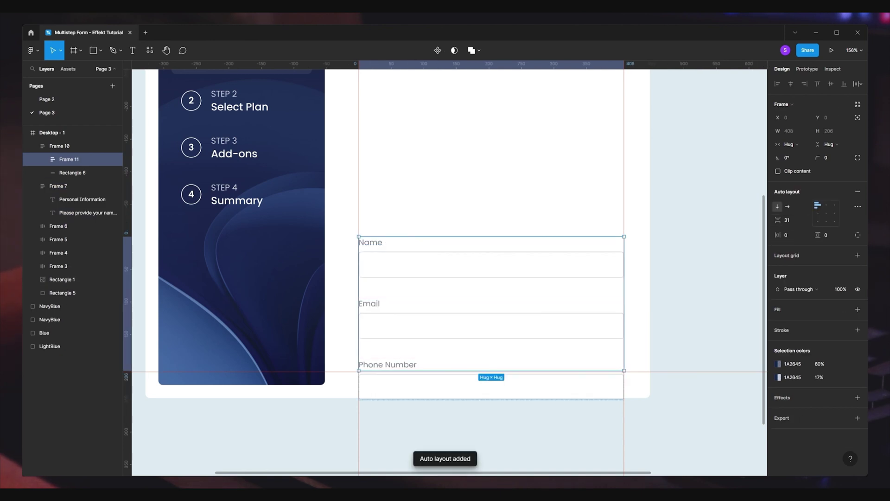
key(ctrl+z)
Combine the Name, Email and Phone Number field groups into one vertical auto layout with a spacing of 25
click(370, 242)
shift+click(369, 180)
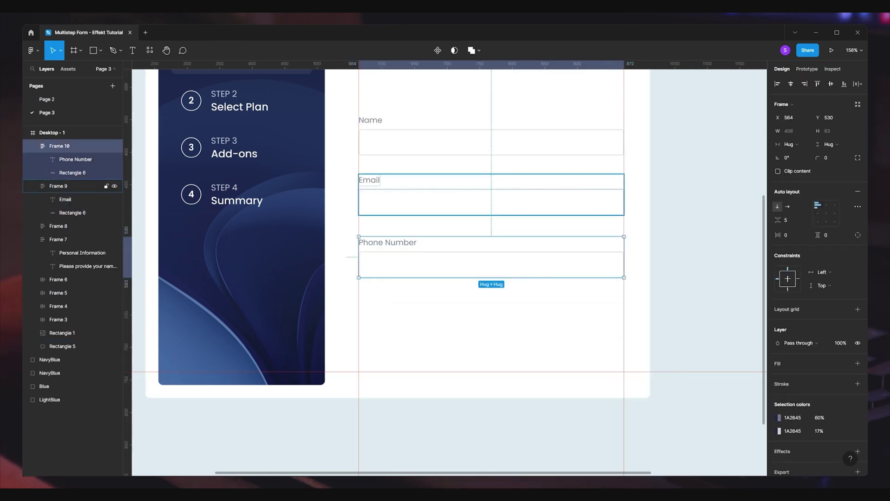
shift+click(370, 120)
key(shift+a)
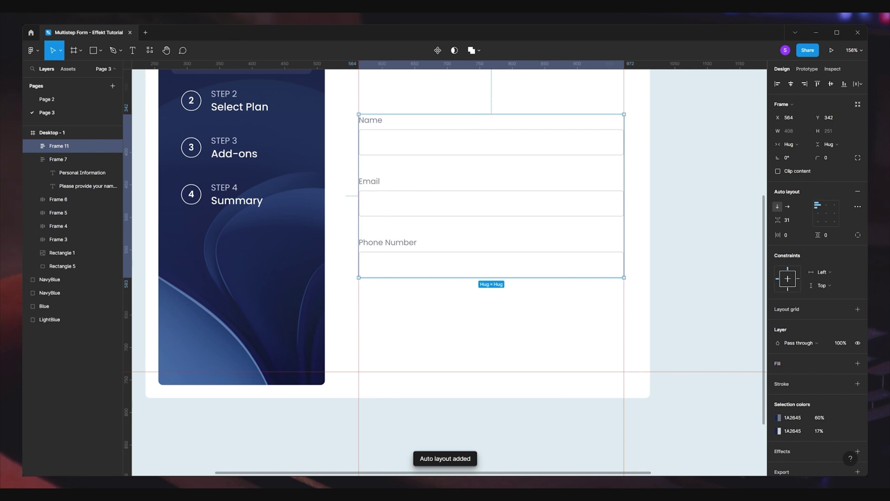
click(793, 220)
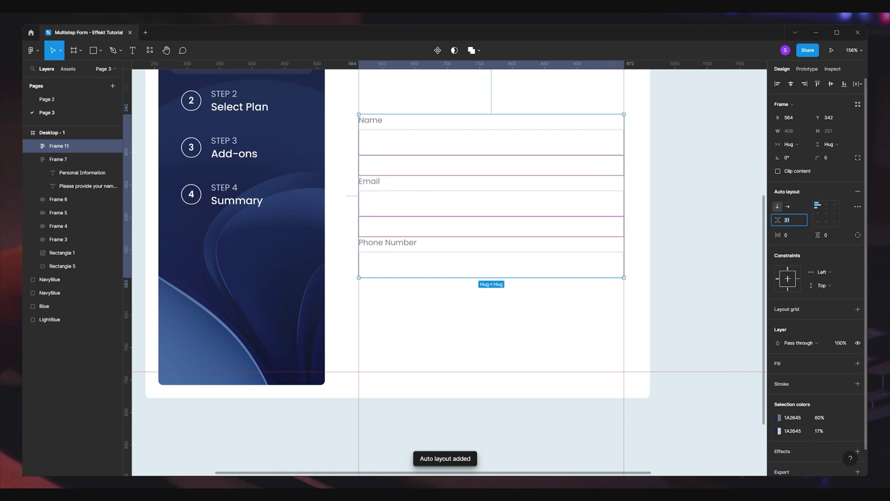
text(25)
key(Return)
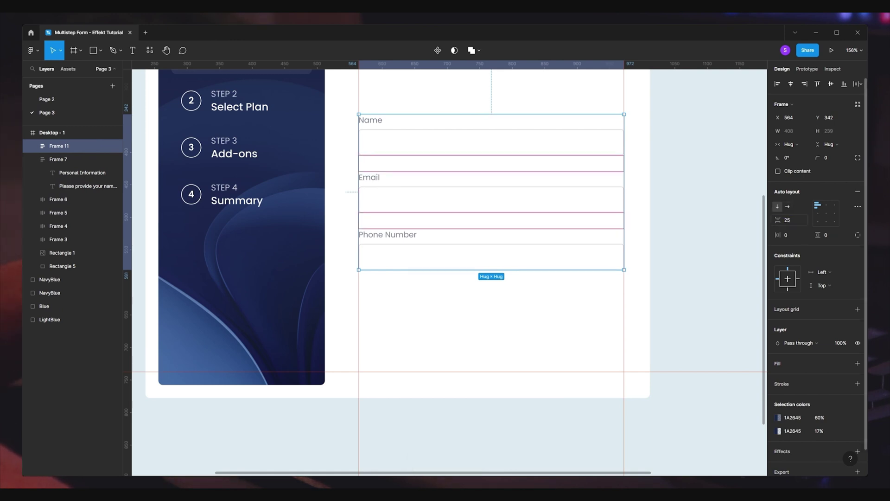
Move the stack of three form fields slightly up, closer to the Personal Information heading
key(Escape)
key(shift+1)
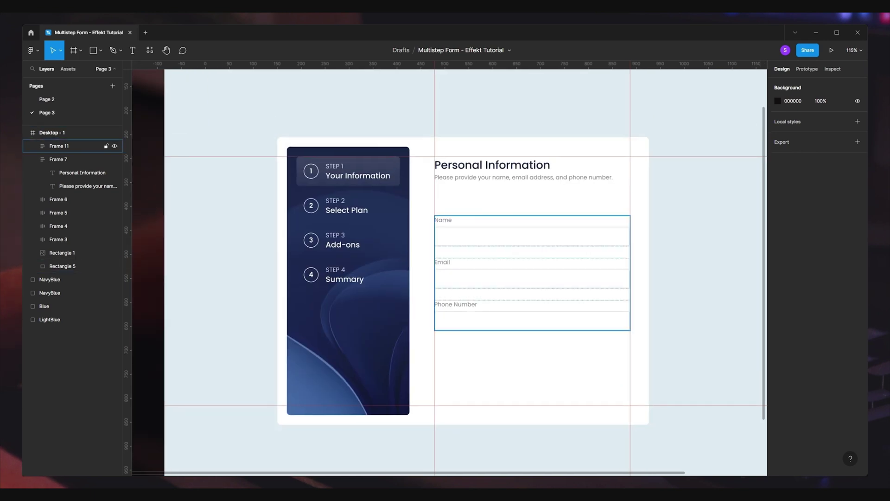
click(65, 146)
key(Escape)
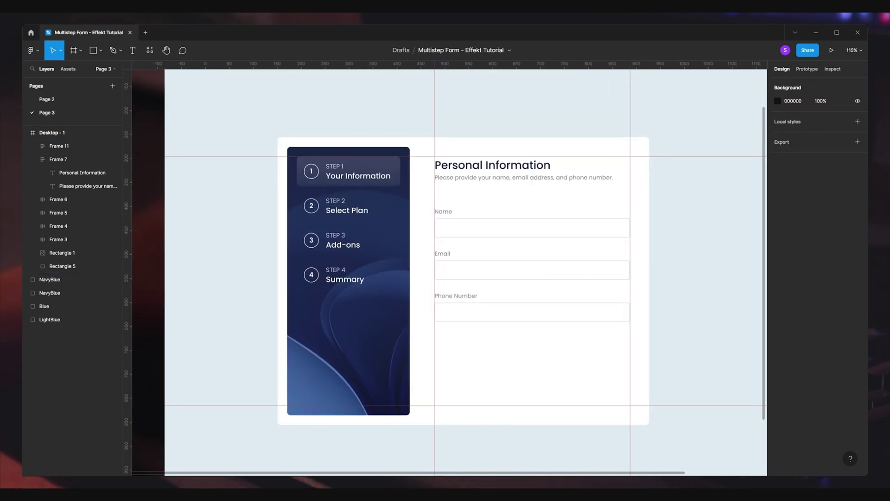
Add a "Next Step" text near the white card's lower-right corner and colour it navy 1A2645
click(574, 396)
text(Next Step)
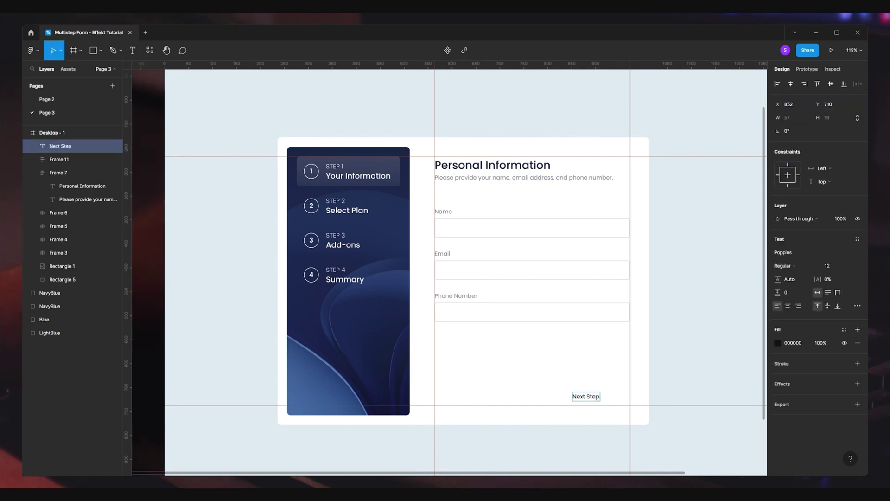
key(Escape)
scroll(596, 400, up, 5)
scroll(575, 392, down, 2)
click(778, 342)
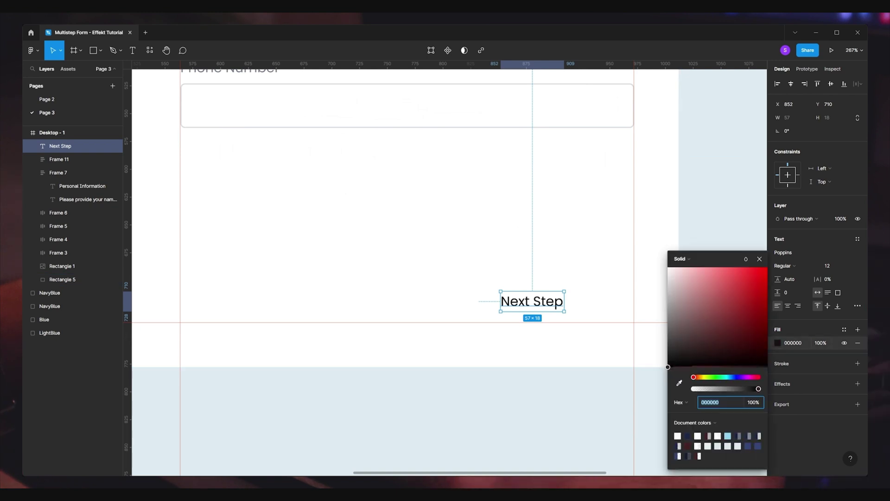
key(Escape)
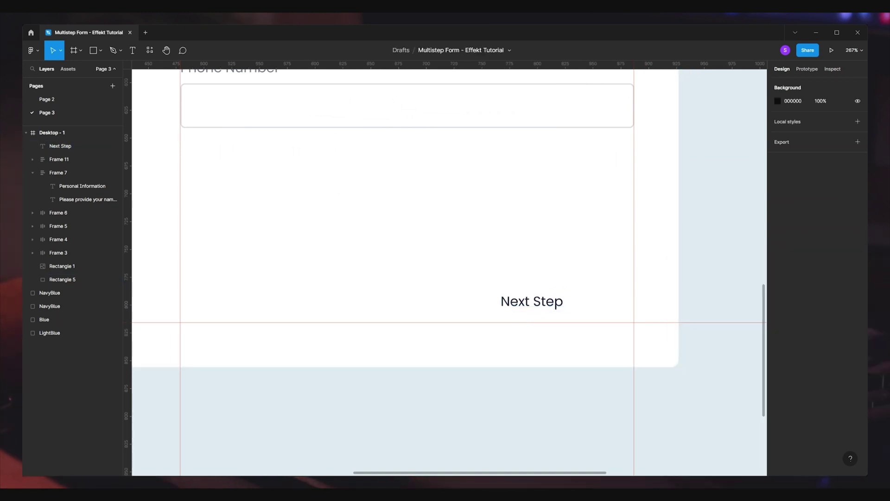
Draw a right-pointing arrow about 17 × 9 after the Next Step text with the Pen tool
click(119, 50)
click(100, 70)
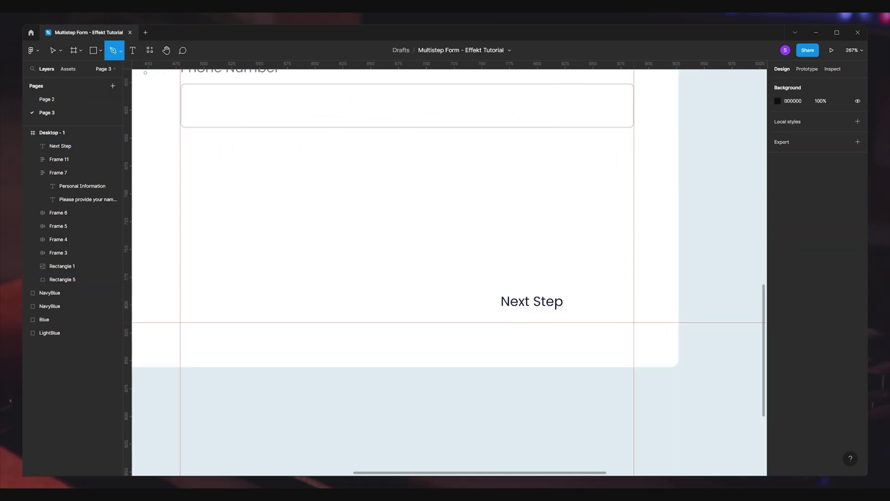
click(571, 302)
scroll(571, 301, up, 5)
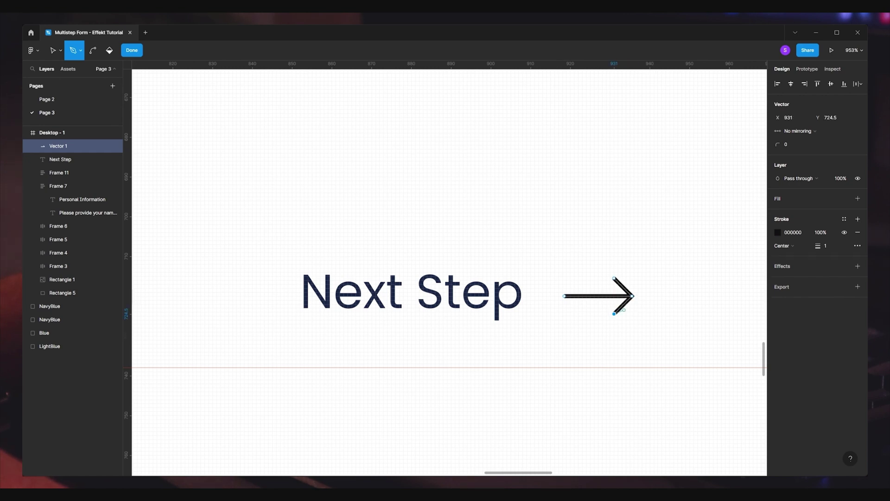
key(Escape)
Set the arrow stroke's end points to Round
scroll(450, 274, down, 1)
scroll(450, 274, right, 1)
click(858, 286)
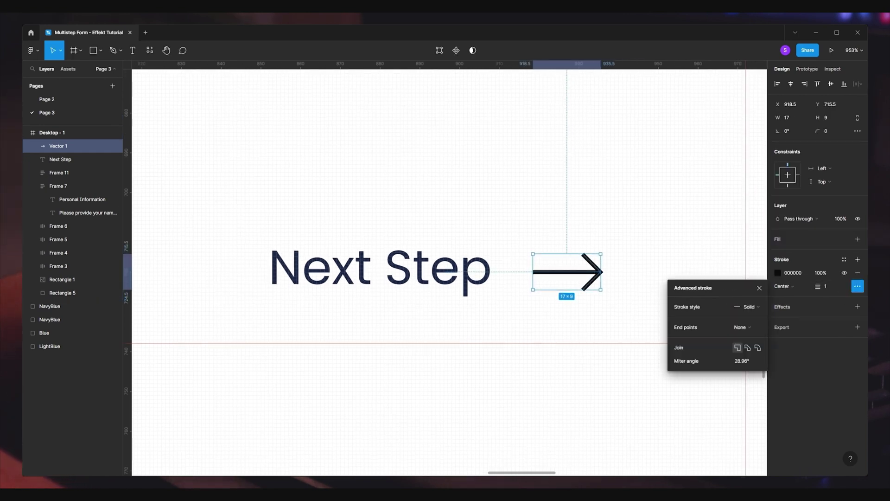
click(742, 327)
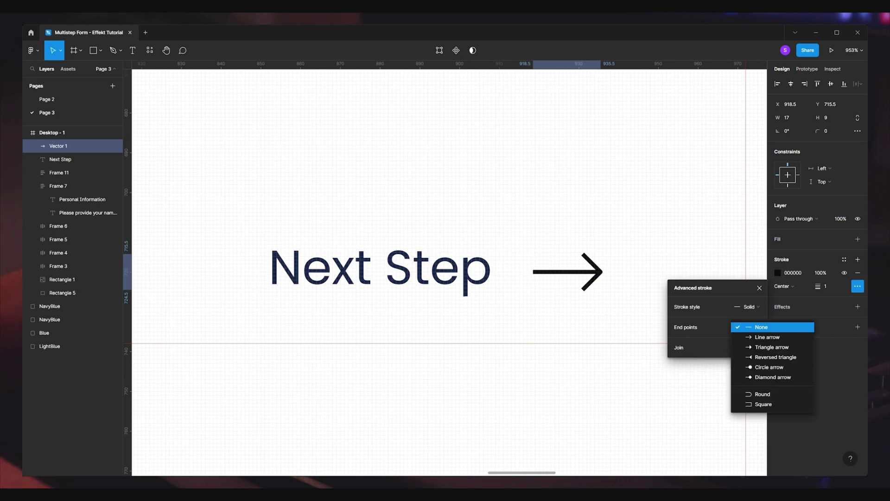
click(742, 394)
Wrap the Next Step text and the arrow in a horizontal auto layout with a spacing of 7
click(62, 293)
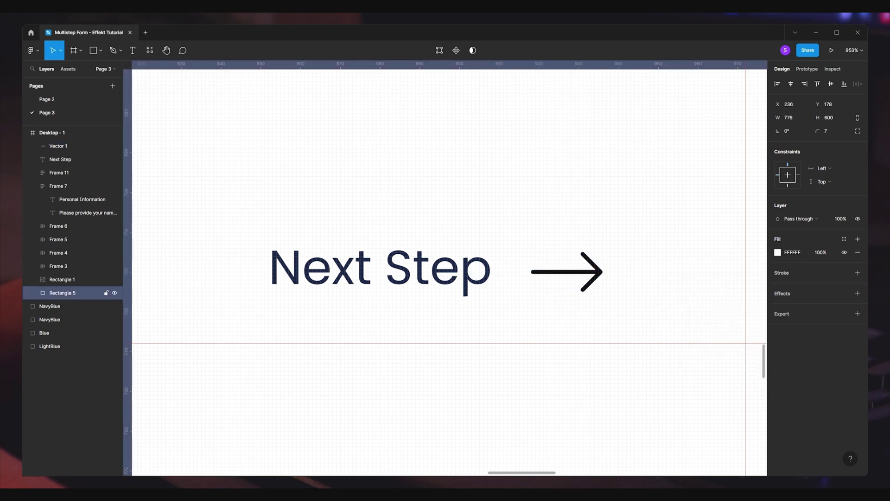
click(60, 159)
click(59, 146)
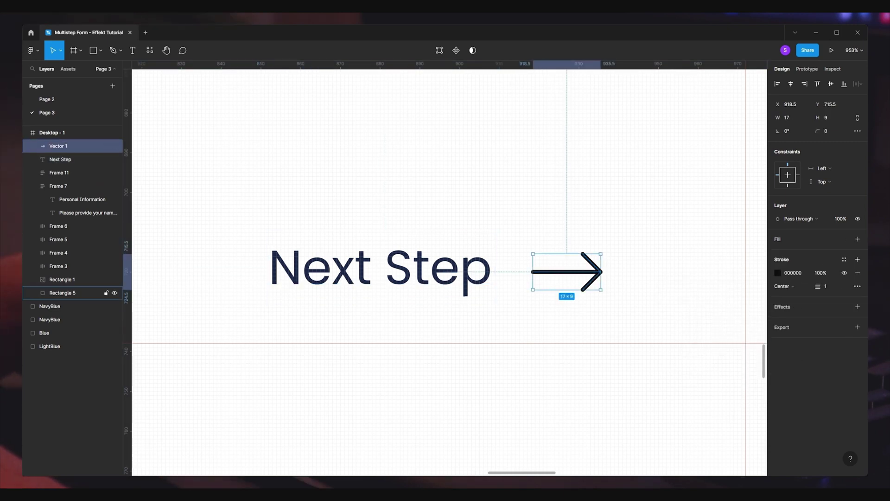
shift+click(61, 159)
key(shift+a)
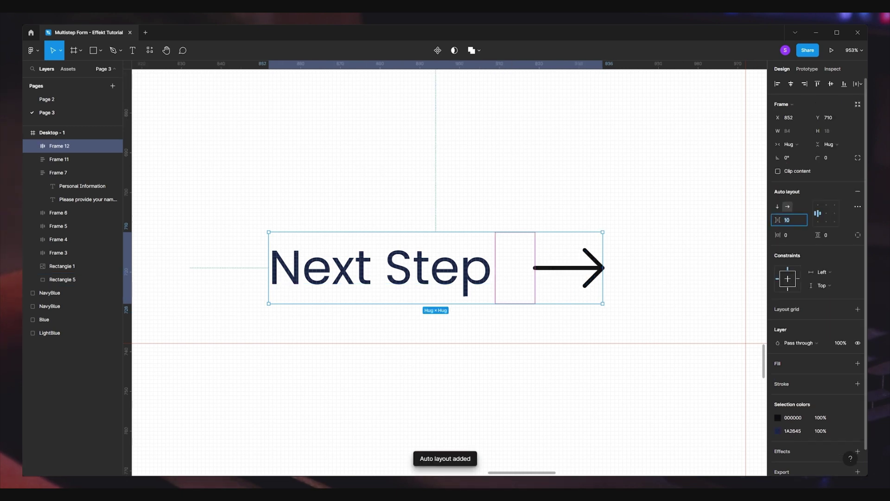
text(7)
key(Return)
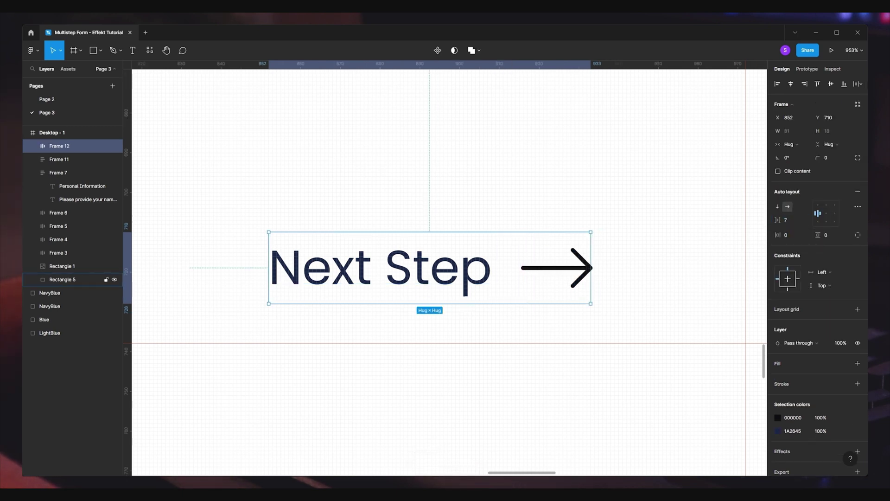
Change both the arrow and the Next Step text colours to white FFFFFF
click(778, 418)
text(FFFFFF)
key(Return)
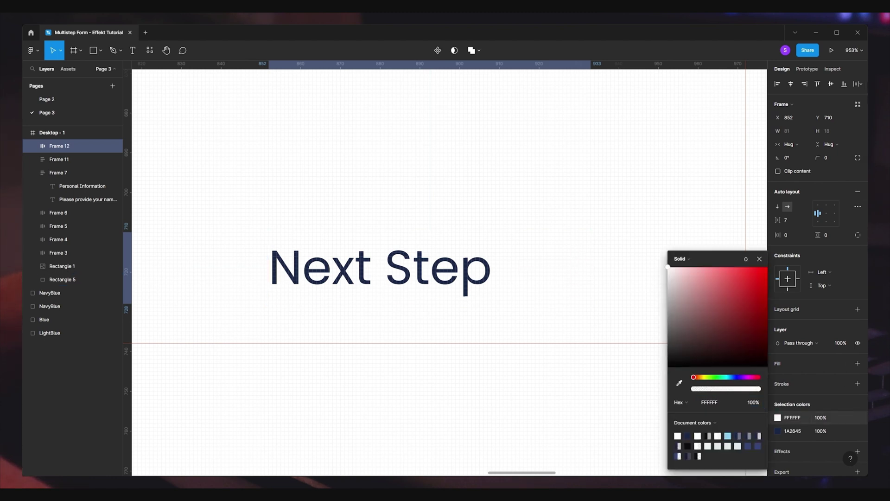
click(778, 431)
text(FFFFFF)
key(Return)
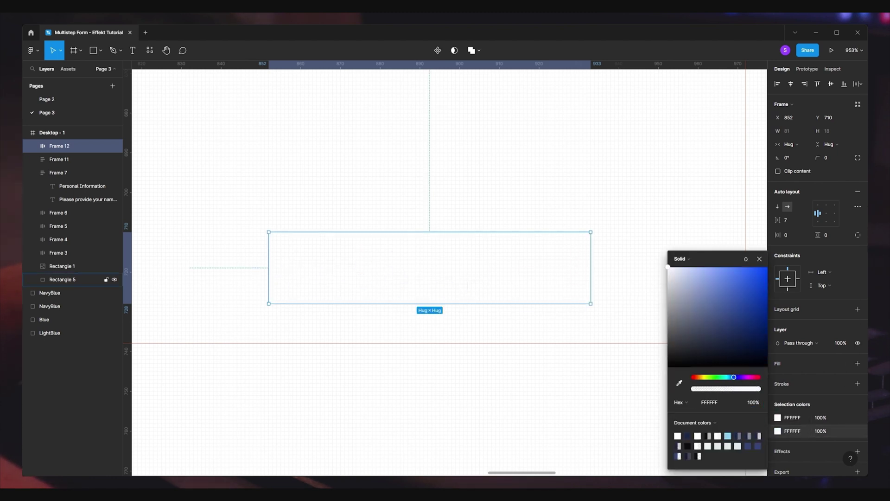
Add a solid navy fill 1A2645 to the auto layout frame holding the Next Step text and arrow
click(857, 363)
click(778, 377)
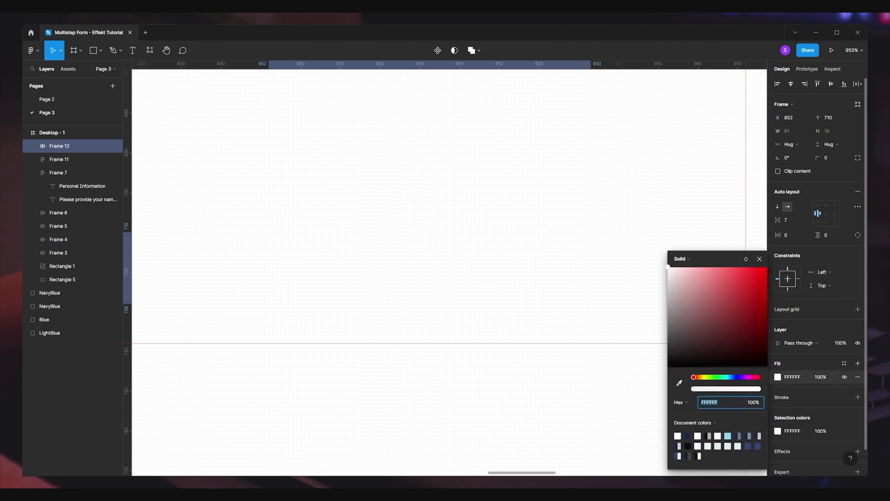
scroll(445, 269, down, 5)
click(417, 185)
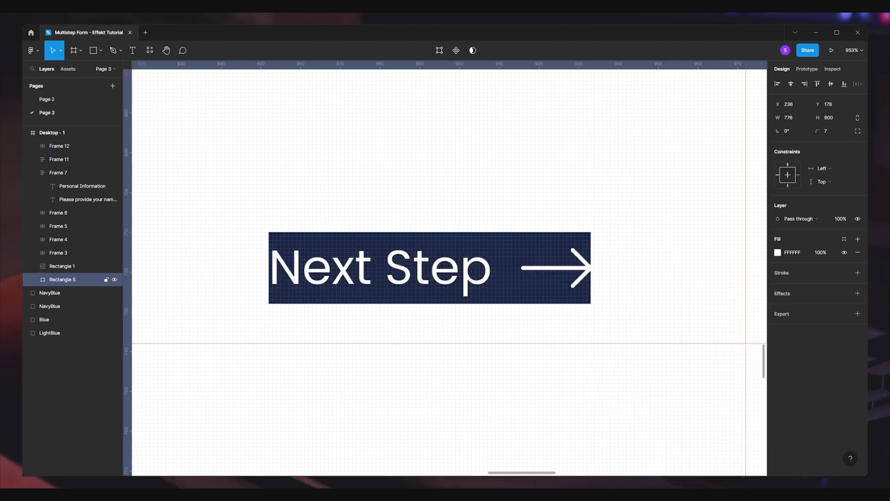
scroll(446, 269, down, 3)
click(59, 146)
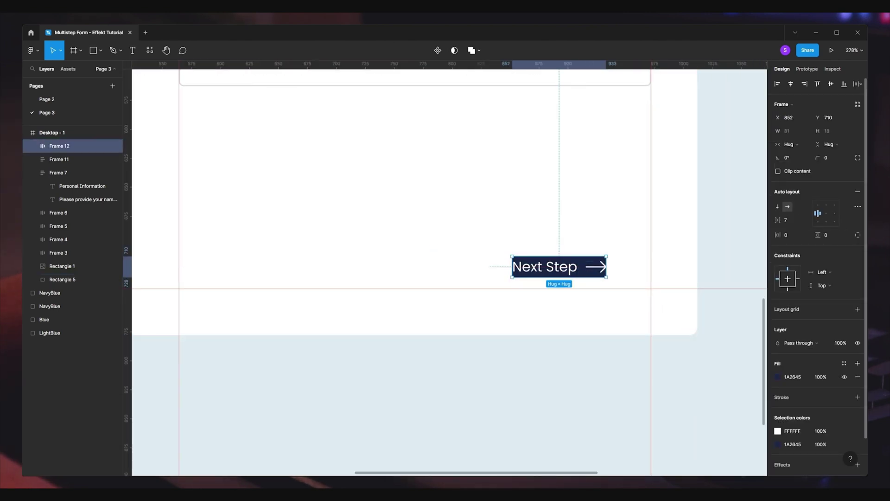
key(shift+1)
key(Escape)
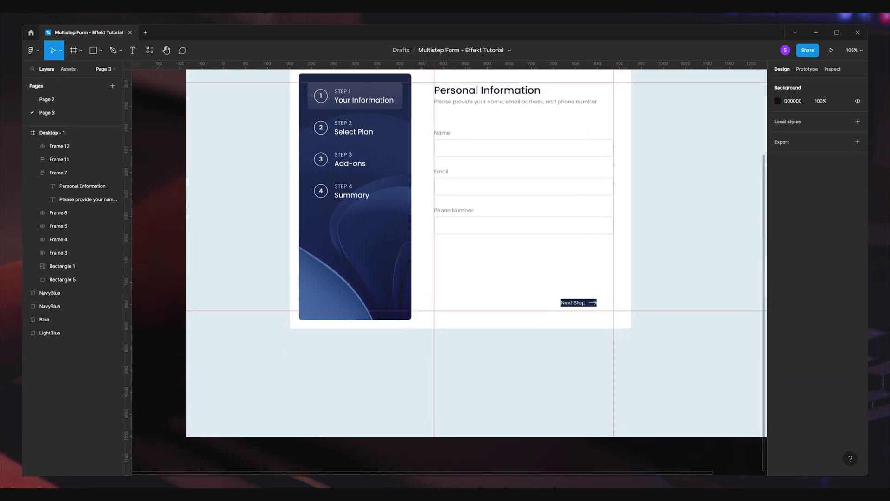
Set the Next Step button's auto layout padding to 8 vertically and 13 horizontally
click(59, 145)
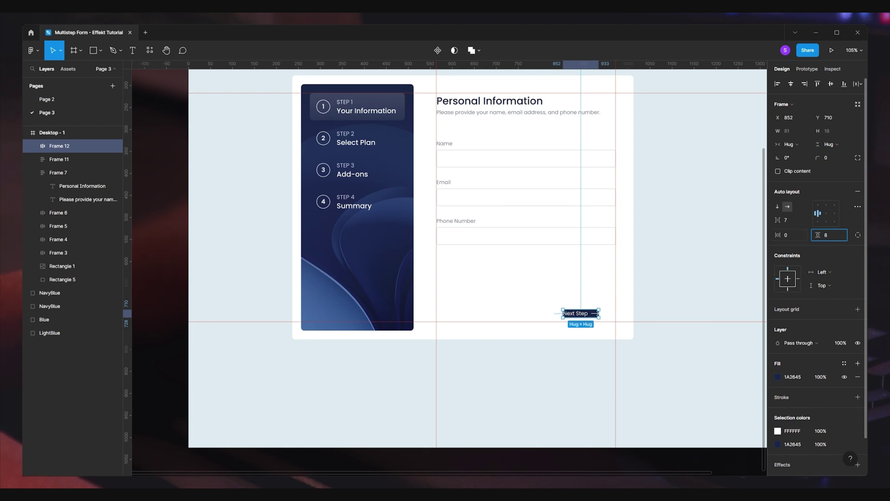
key(shift+Tab)
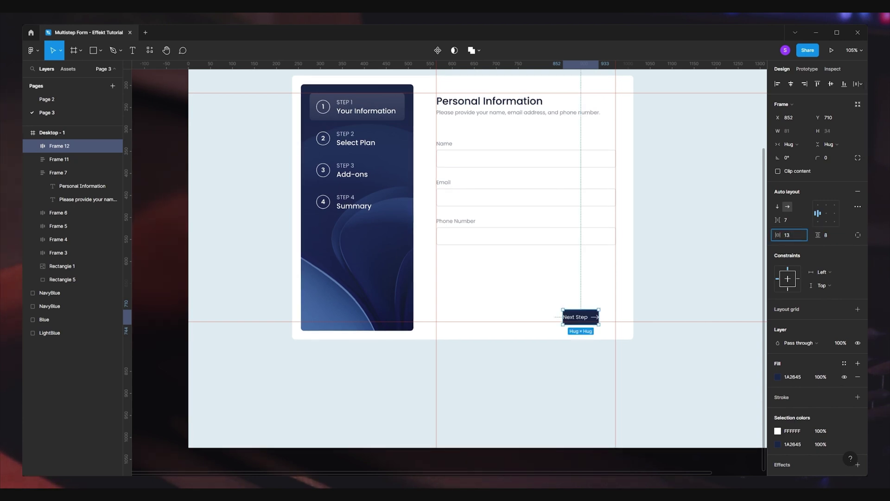
key(Escape)
Round the Next Step button's corners to 4 and place it against the lower-right guides at X 865, Y 704
click(59, 146)
drag(581, 317, 592, 314)
key(Escape)
key(Escape)
click(63, 279)
click(59, 146)
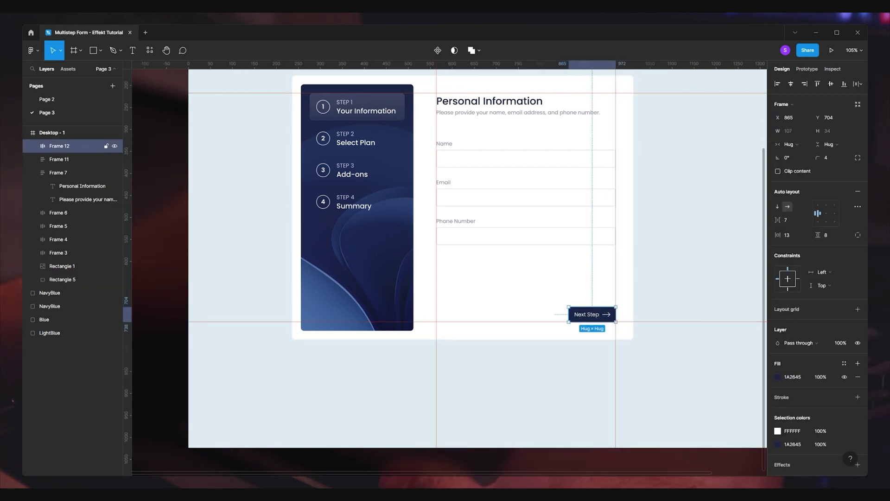
Open the arrow vector inside the Next Step button for point editing
key(shift+2)
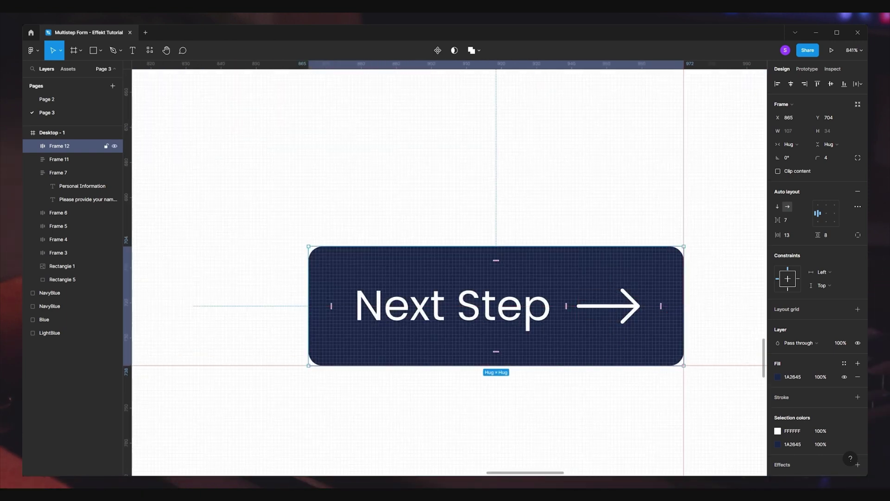
click(608, 306)
key(shift+2)
key(Return)
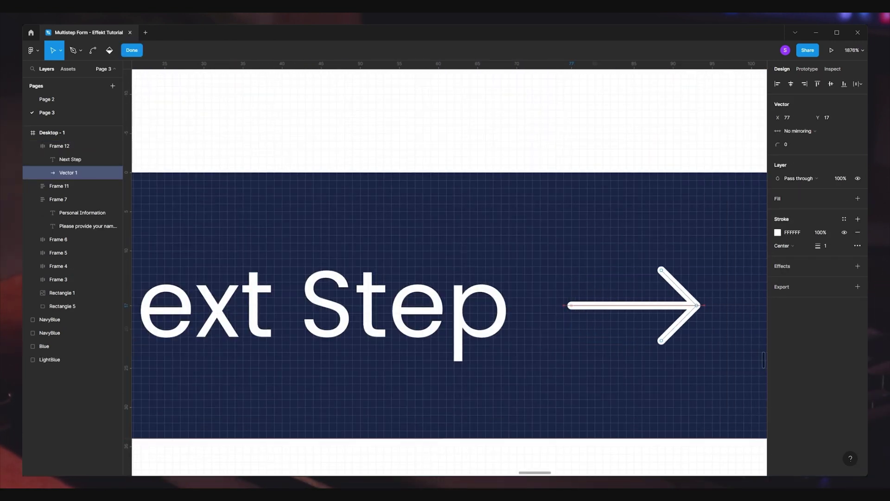
key(Right)
key(Right)
key(Right)
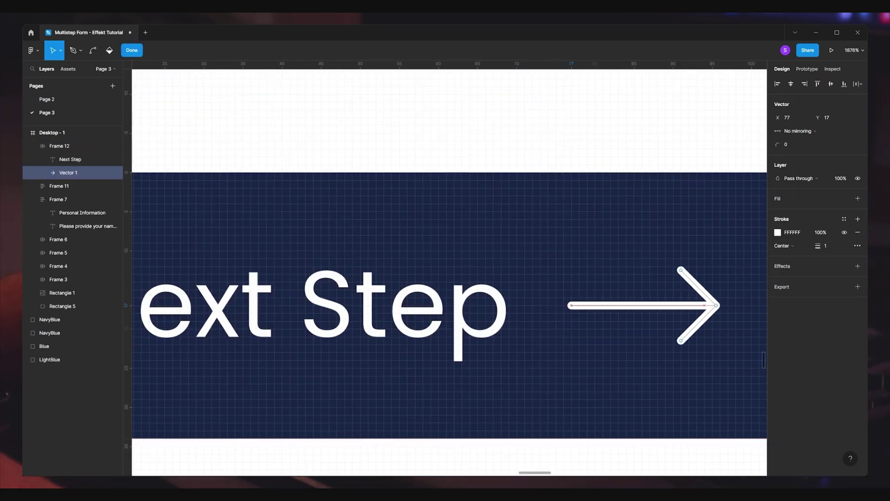
key(ctrl+z)
Shorten the Next Step arrow to about 15 wide by shifting its three arrowhead points left
click(705, 306)
key(Left)
key(Left)
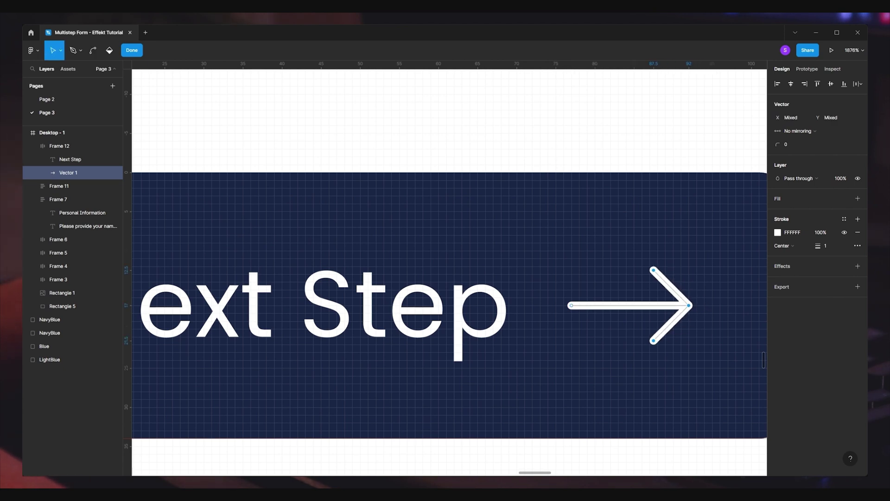
scroll(694, 190, down, 5)
key(Escape)
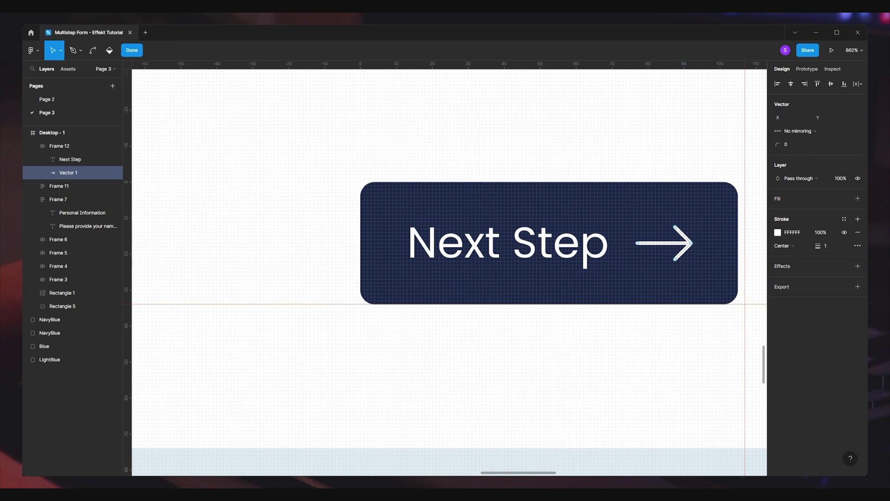
Set the Next Step button's horizontal padding to 15 and realign its right edge with the vertical guide at X 863
click(70, 145)
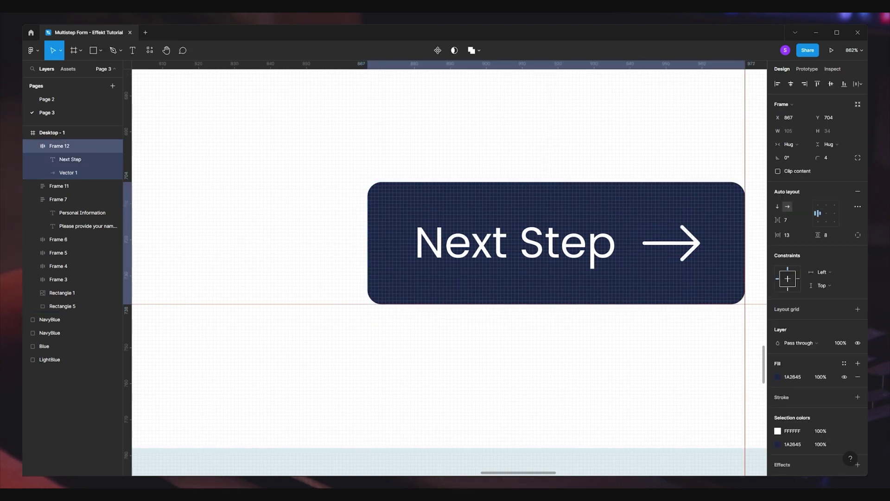
scroll(656, 354, down, 10)
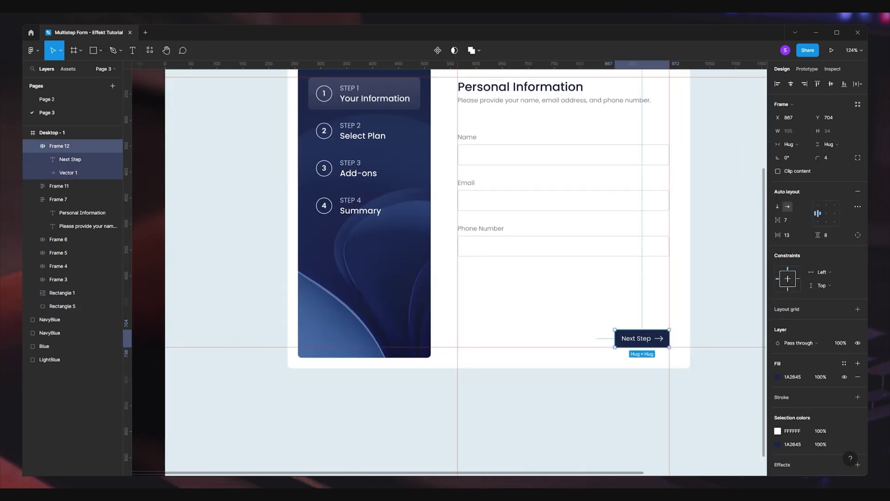
key(Return)
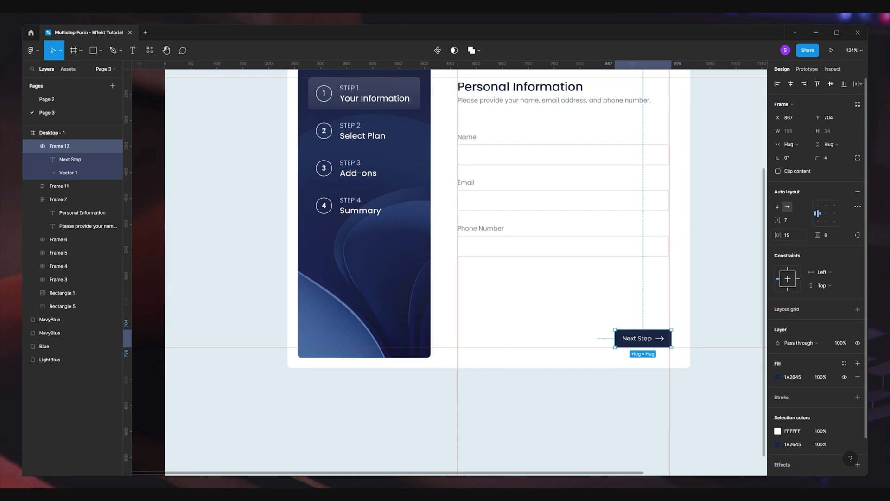
scroll(652, 332, up, 8)
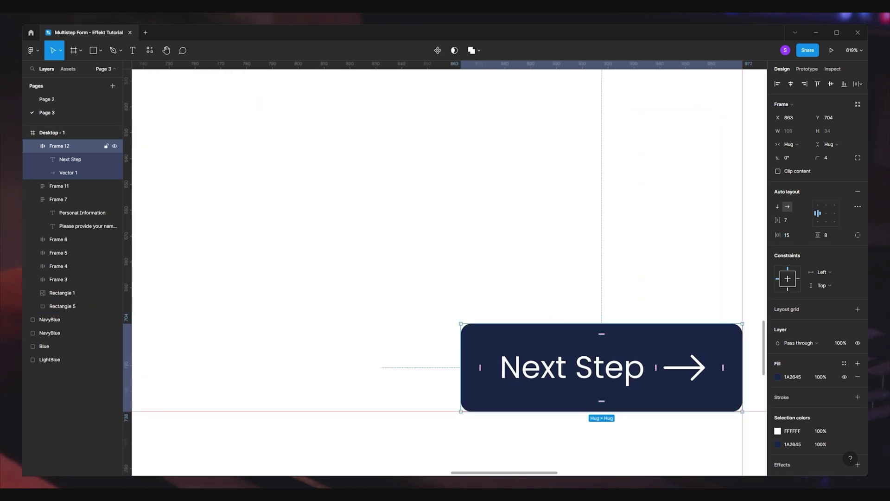
Deselect the button and hide the rulers and guides to show the whole form
scroll(450, 273, down, 10)
key(Escape)
key(shift+r)
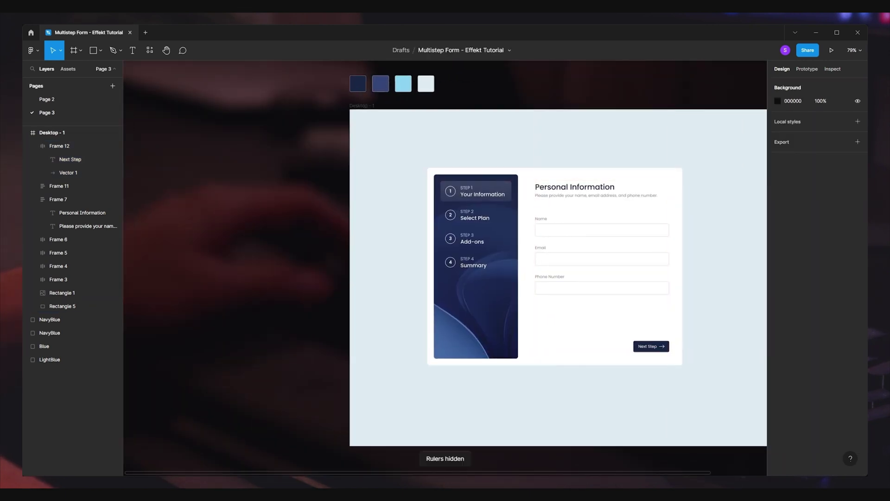
key(shift+1)
click(59, 186)
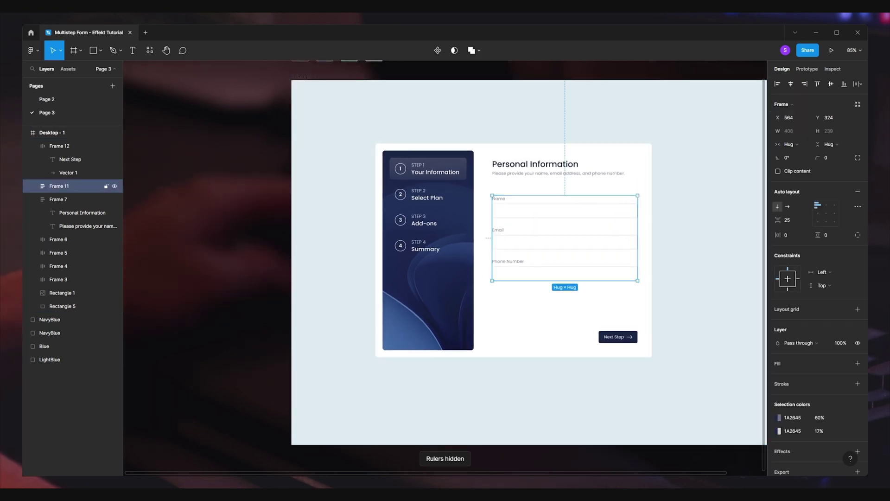
shift+click(60, 146)
shift+click(58, 200)
key(Escape)
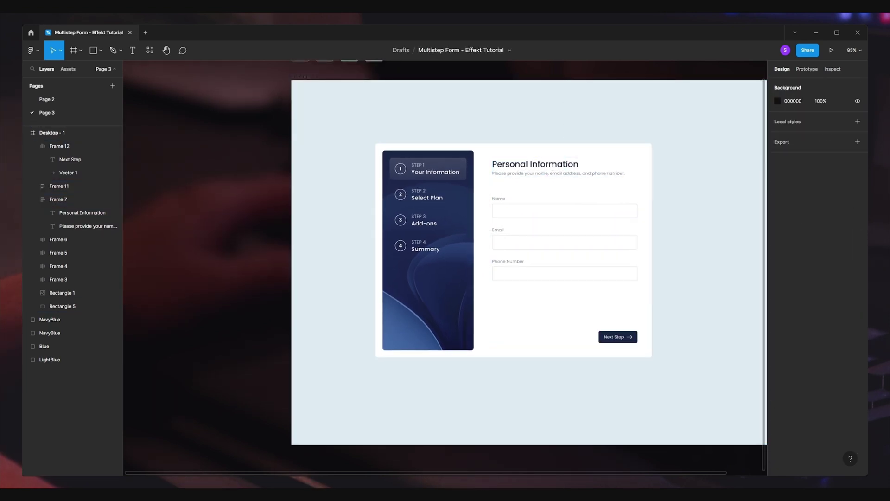
Wrap the Personal Information heading block and the three input fields in one vertical auto layout
click(59, 186)
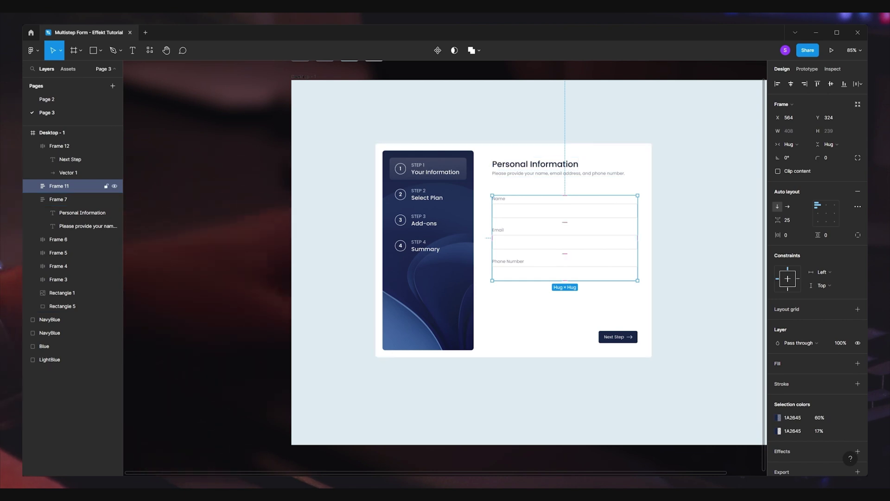
click(58, 200)
shift+click(59, 186)
key(shift+a)
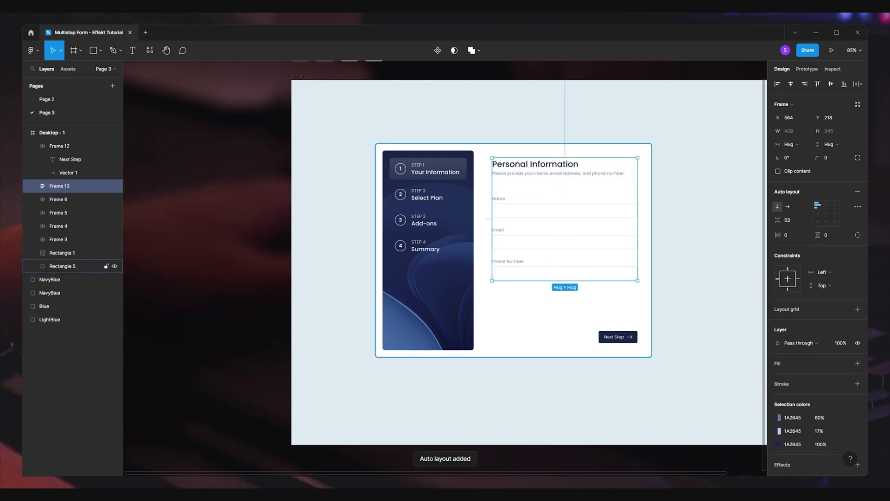
Wrap the heading-and-fields frame together with the Next Step button in a right-aligned vertical auto layout
shift+click(59, 146)
key(shift+a)
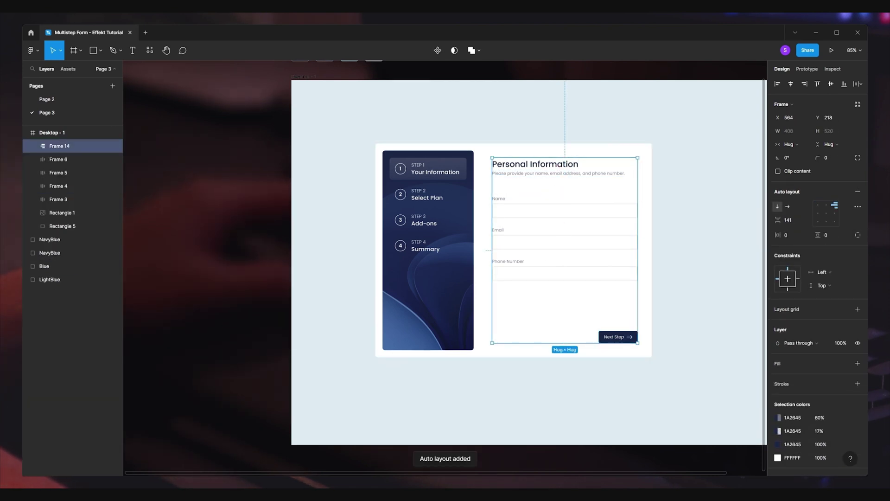
key(Escape)
click(60, 146)
key(Escape)
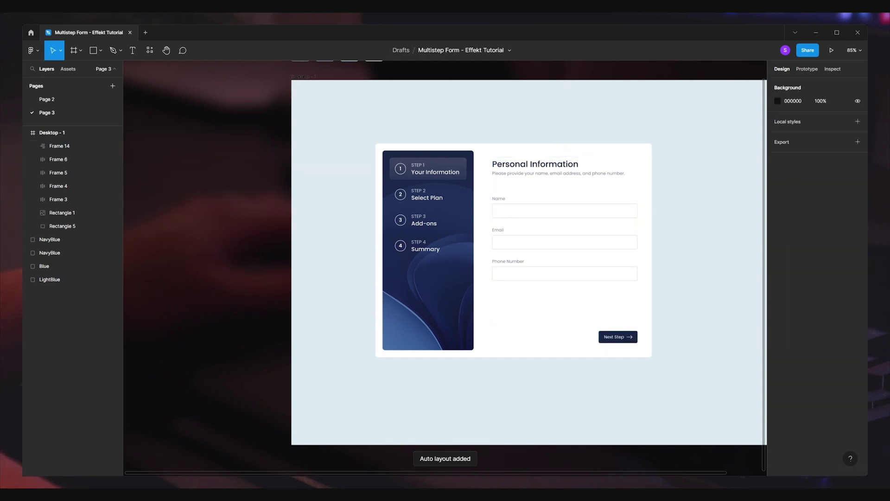
Wrap the four step item frames in the navy side panel in one vertical auto layout
click(60, 145)
click(59, 186)
shift+click(59, 173)
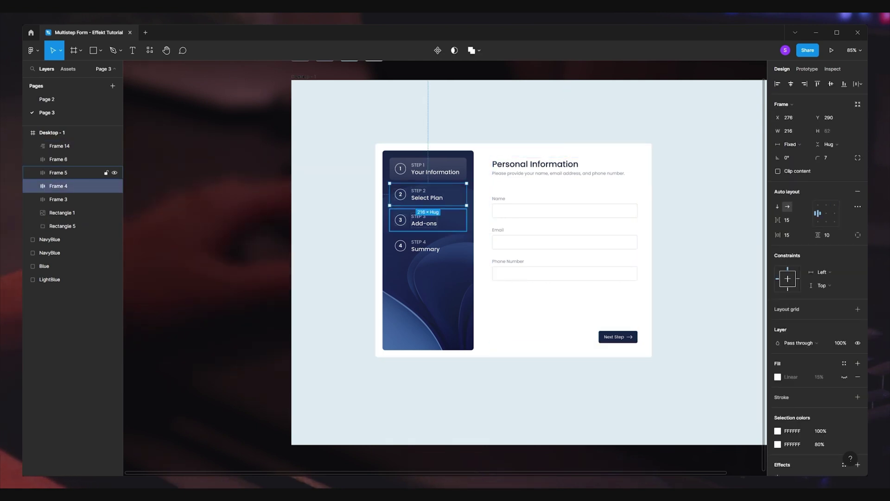
click(59, 159)
shift+click(59, 173)
shift+click(58, 186)
shift+click(59, 199)
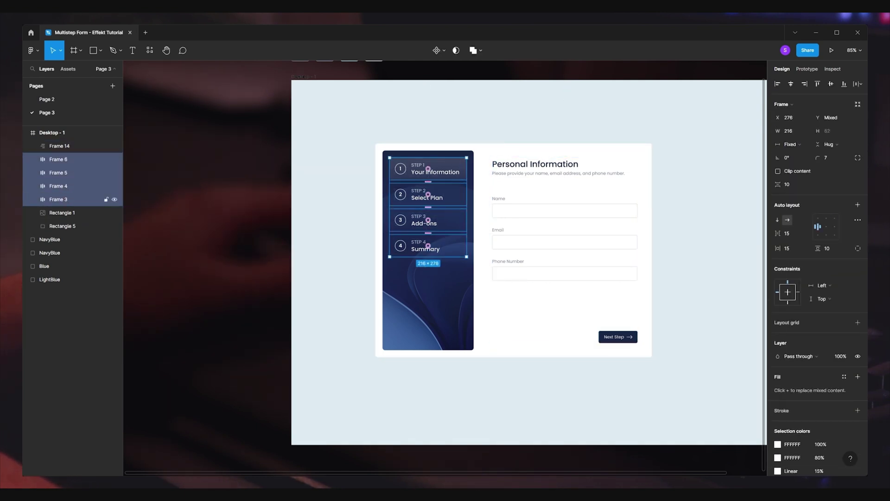
key(shift+a)
key(Escape)
click(59, 173)
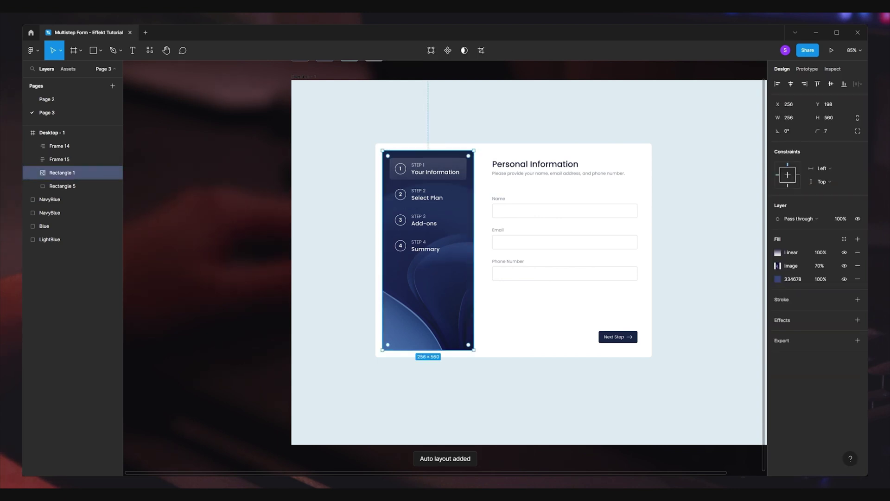
shift+click(58, 186)
key(Escape)
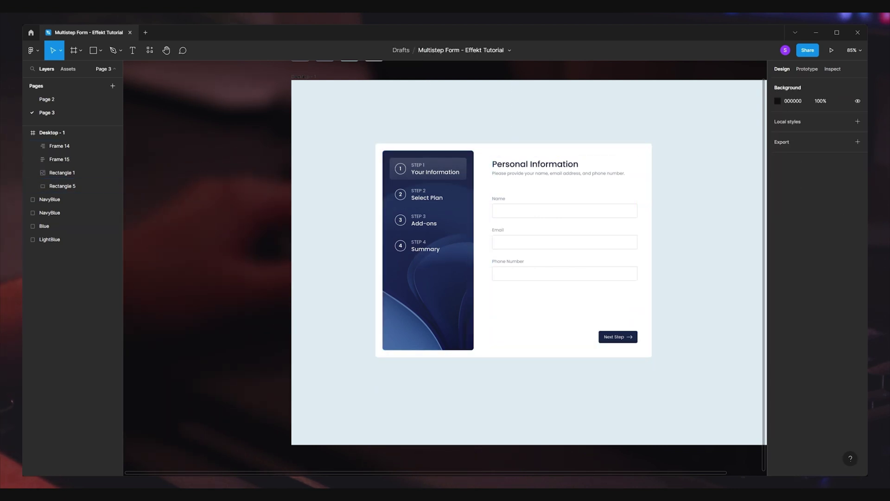
click(60, 146)
key(Escape)
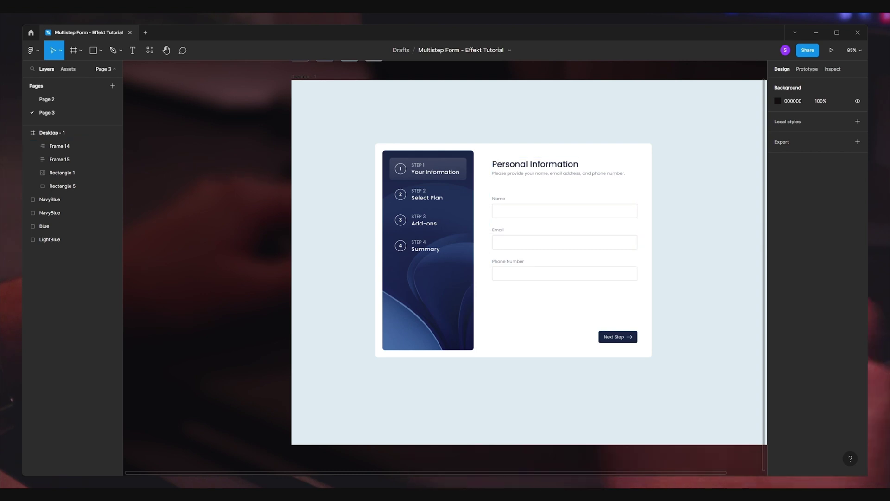
Group all elements of the form card and centre the group horizontally and vertically in the Desktop - 1 frame
scroll(501, 255, right, 2)
drag(620, 378, 287, 131)
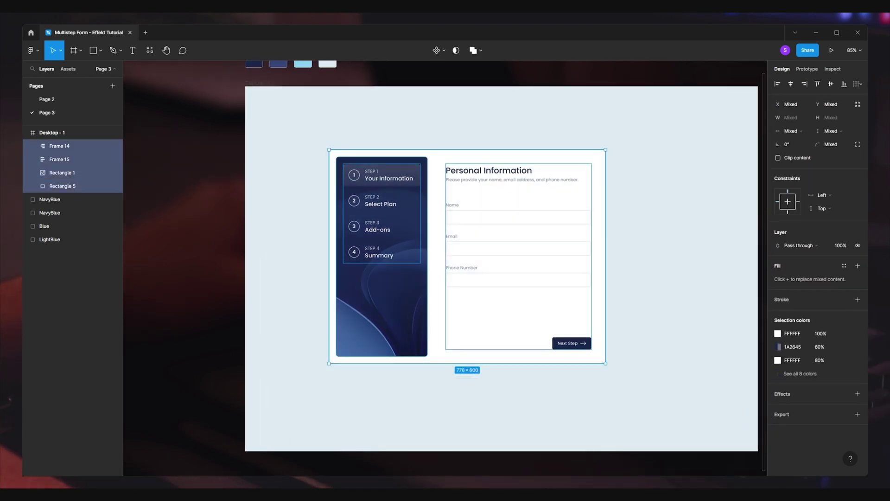
key(ctrl+g)
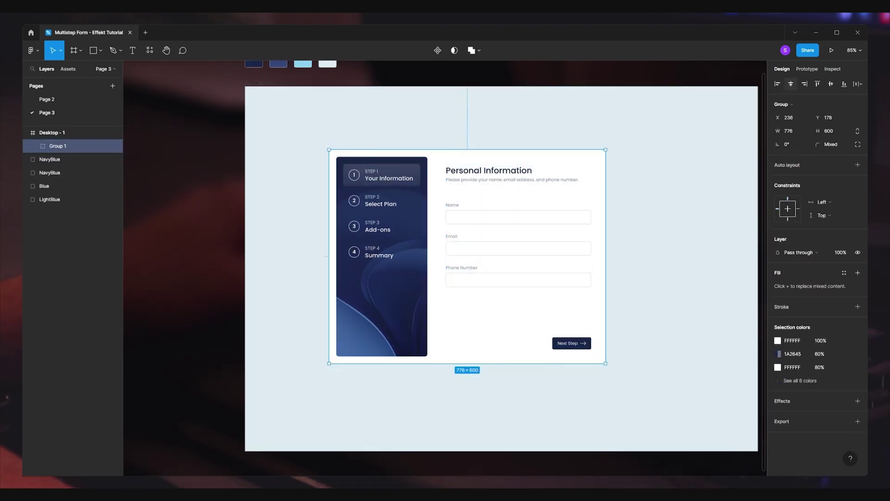
click(791, 84)
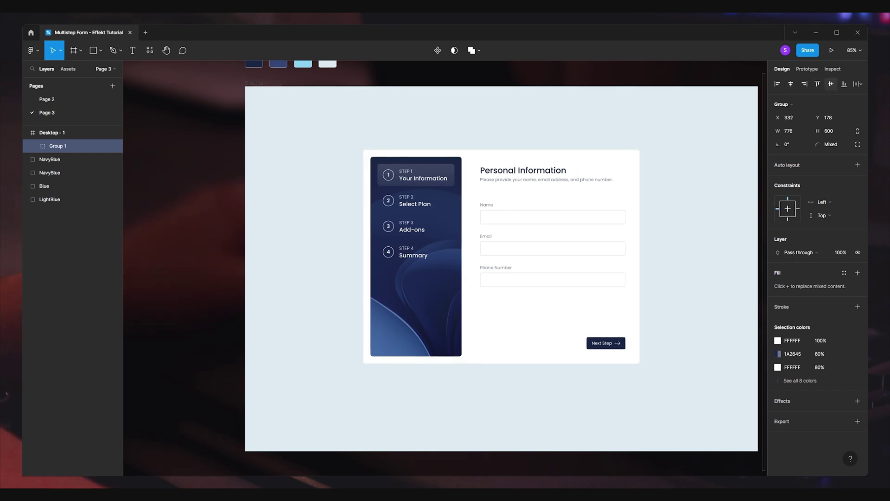
key(Escape)
scroll(445, 260, up, 3)
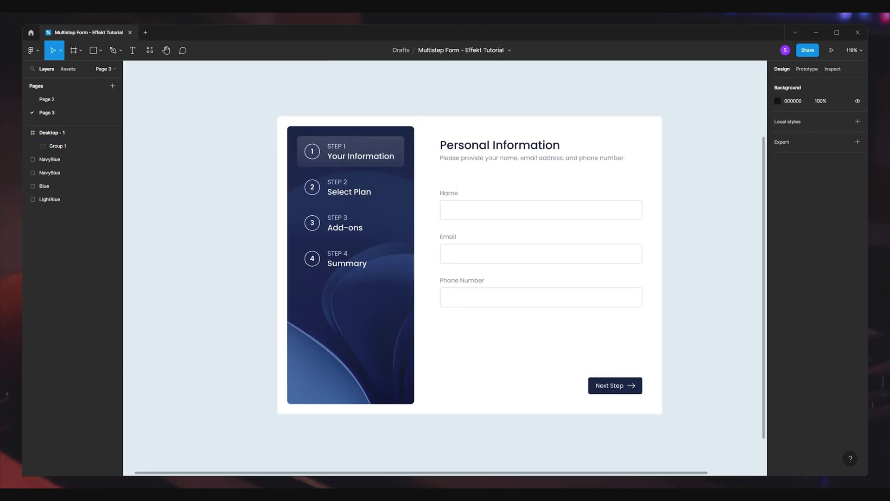
scroll(378, 290, down, 3)
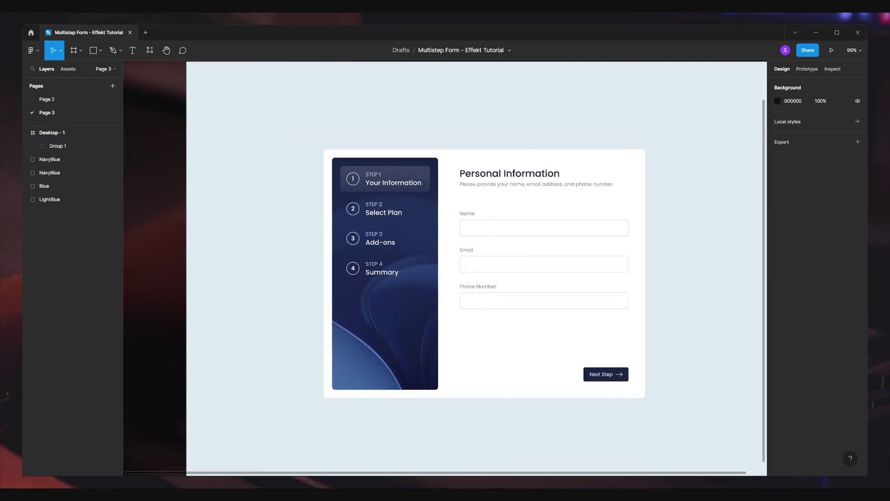
scroll(628, 264, up, 1)
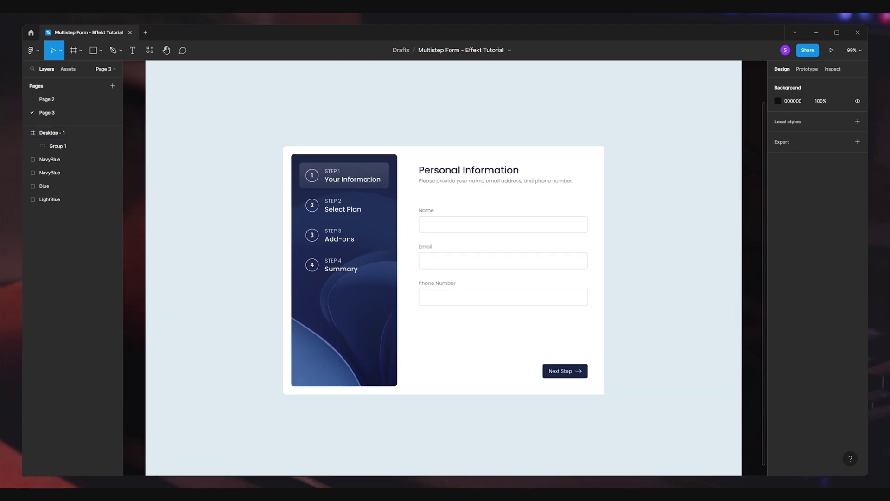
scroll(520, 256, down, 5)
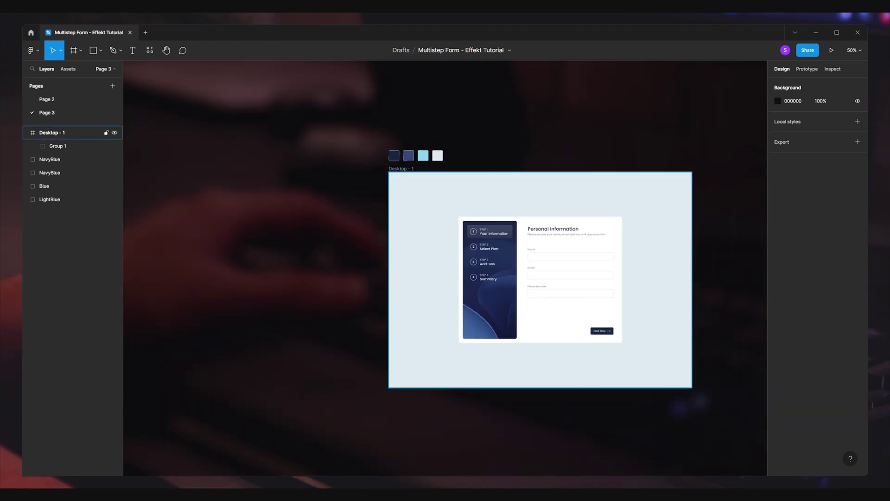